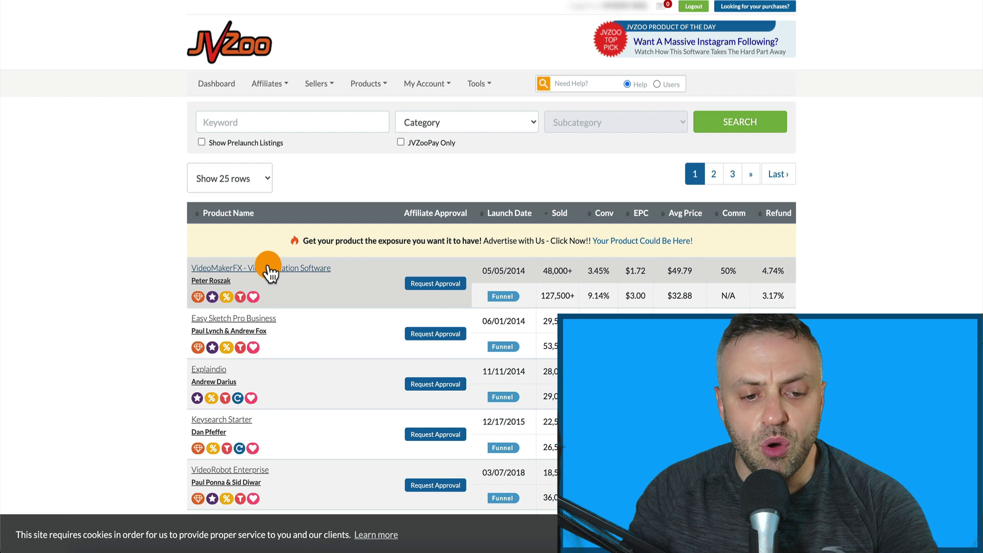
Step: Open the affiliate information for VideoMakerFX from the product list and go to its sales page
{"action": "mouse_move", "coordinate": [522, 290]}
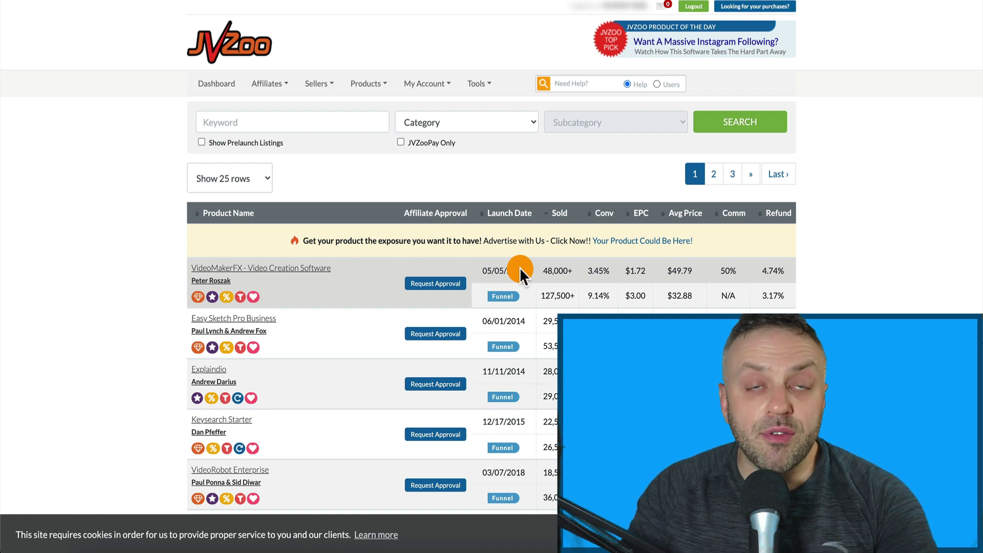
{"action": "left_click", "coordinate": [294, 274]}
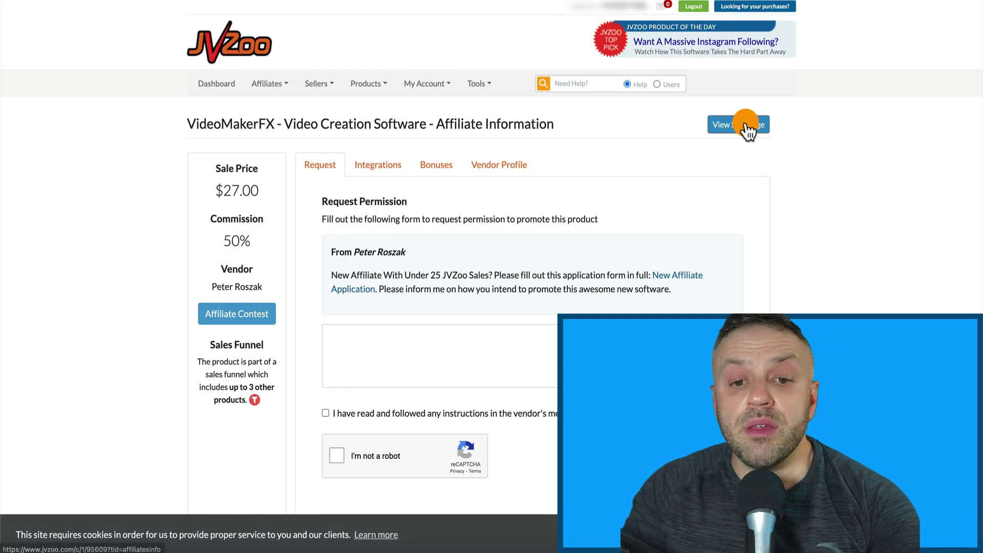
{"action": "left_click", "coordinate": [755, 128]}
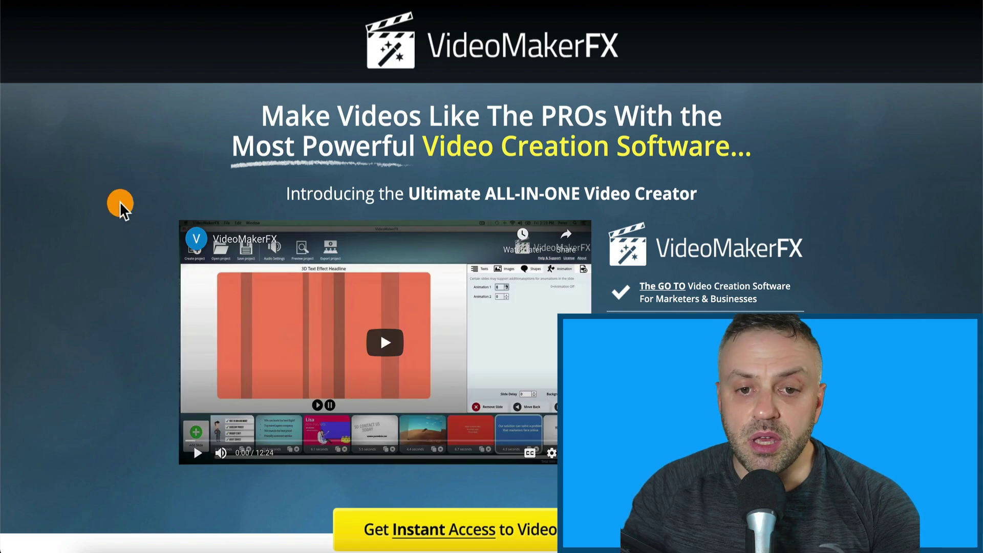
Step: Examine the VideoMakerFX sales page, including its product pitch, customization features, purchase offer and money-back guarantee
{"action": "scroll", "coordinate": [119, 201], "scroll_direction": "down", "scroll_amount": 10}
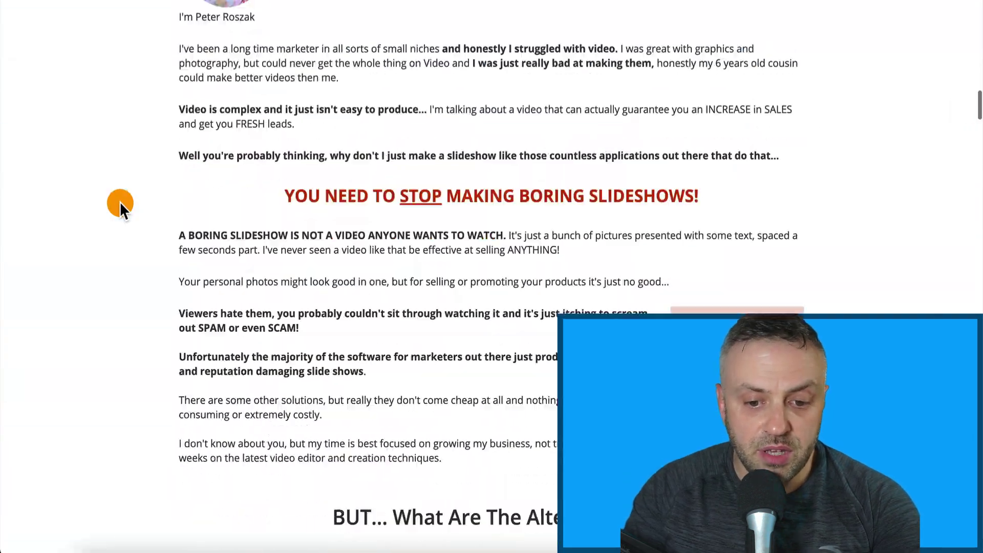
{"action": "scroll", "coordinate": [119, 201], "scroll_direction": "down", "scroll_amount": 10}
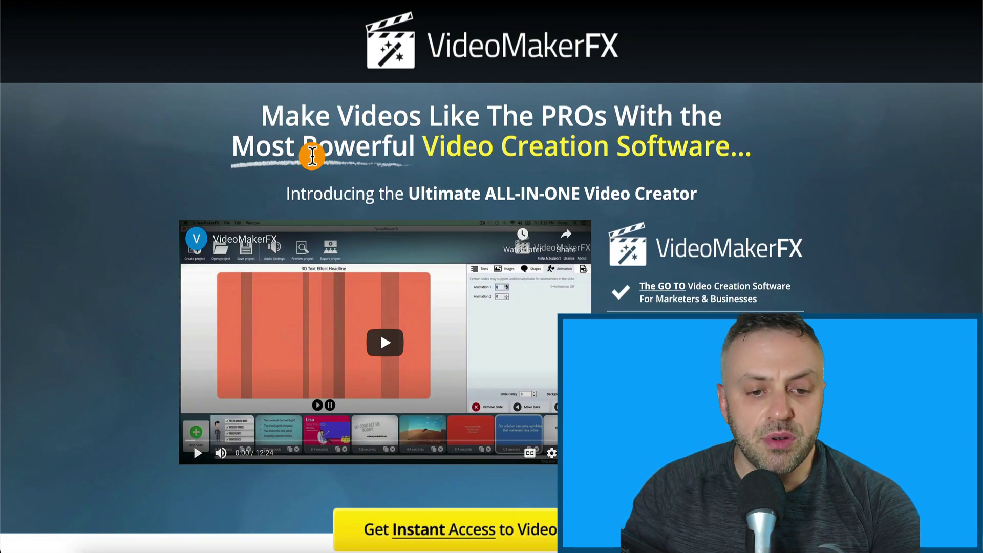
{"action": "scroll", "coordinate": [111, 307], "scroll_direction": "down", "scroll_amount": 20}
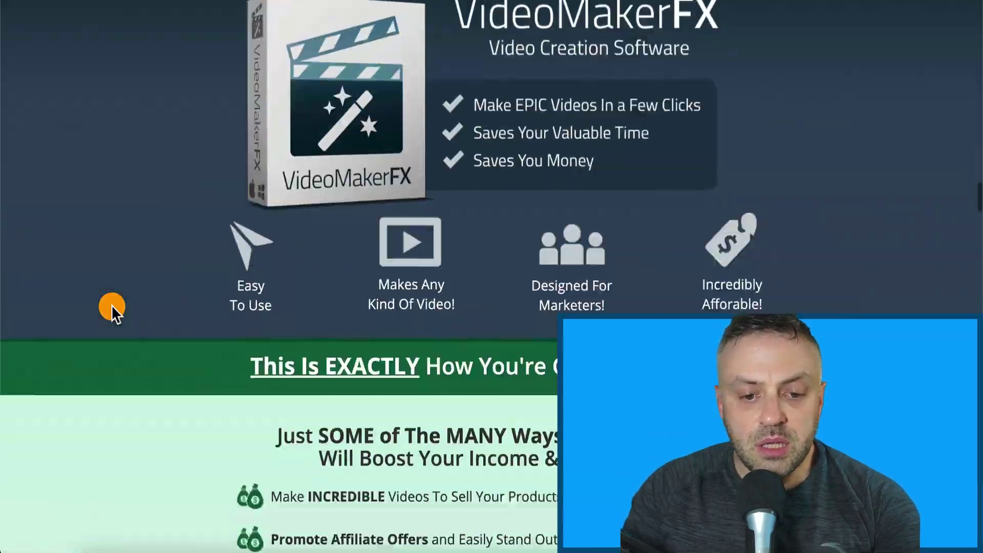
{"action": "scroll", "coordinate": [111, 305], "scroll_direction": "down", "scroll_amount": 20}
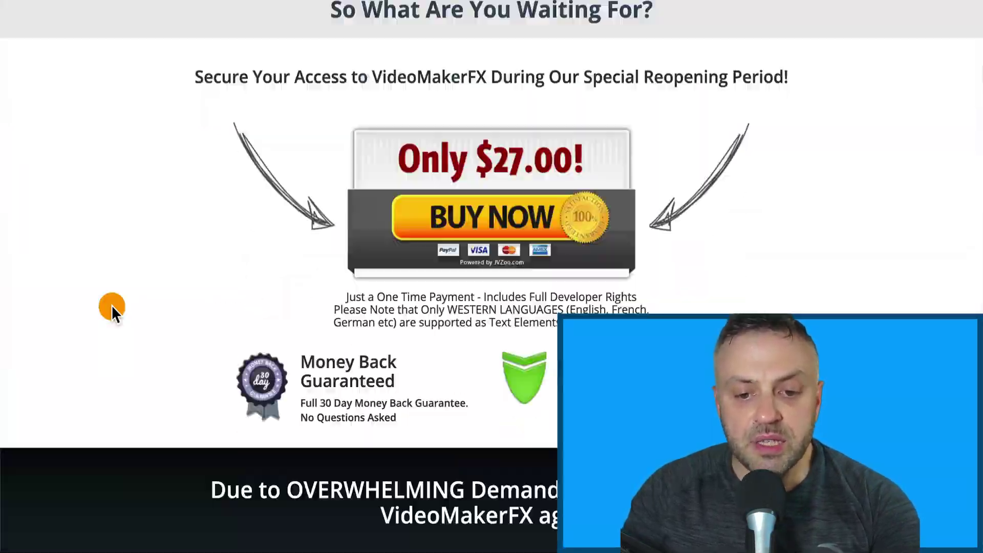
{"action": "scroll", "coordinate": [111, 305], "scroll_direction": "down", "scroll_amount": 10}
{"action": "scroll", "coordinate": [111, 304], "scroll_direction": "up", "scroll_amount": 20}
{"action": "scroll", "coordinate": [111, 305], "scroll_direction": "down", "scroll_amount": 11}
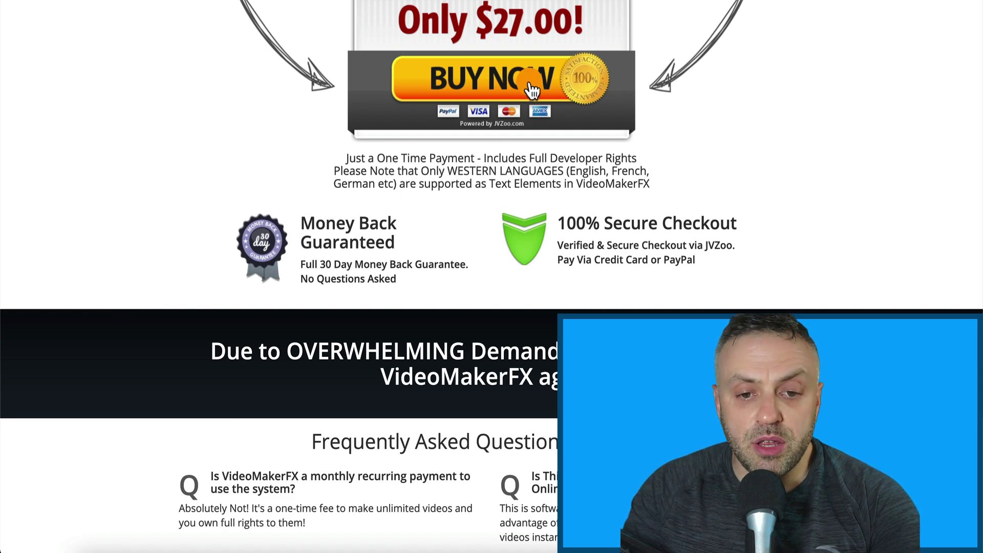
{"action": "scroll", "coordinate": [529, 88], "scroll_direction": "up", "scroll_amount": 6}
{"action": "left_click", "coordinate": [482, 416]}
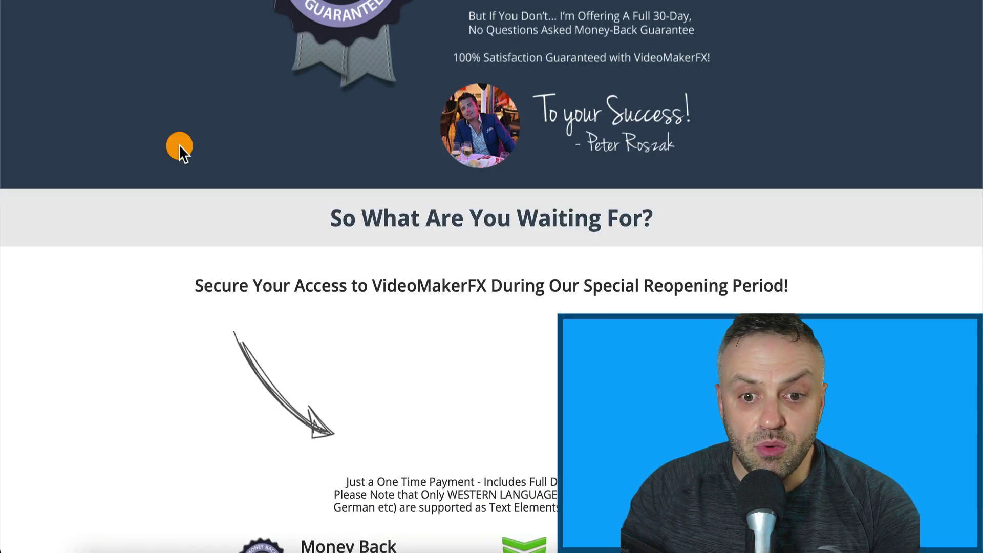
{"action": "scroll", "coordinate": [179, 143], "scroll_direction": "down", "scroll_amount": 6}
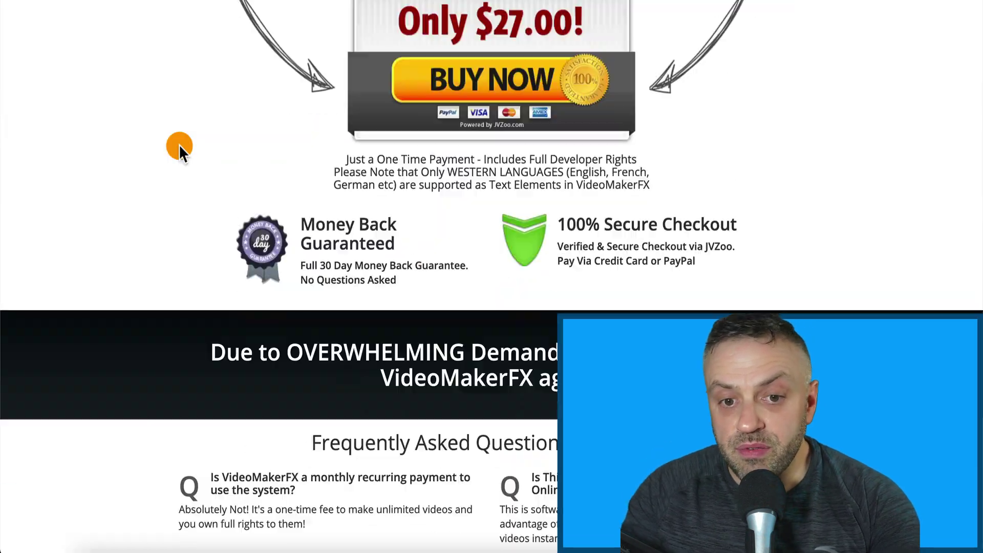
{"action": "scroll", "coordinate": [179, 144], "scroll_direction": "up", "scroll_amount": 20}
{"action": "scroll", "coordinate": [179, 144], "scroll_direction": "up", "scroll_amount": 15}
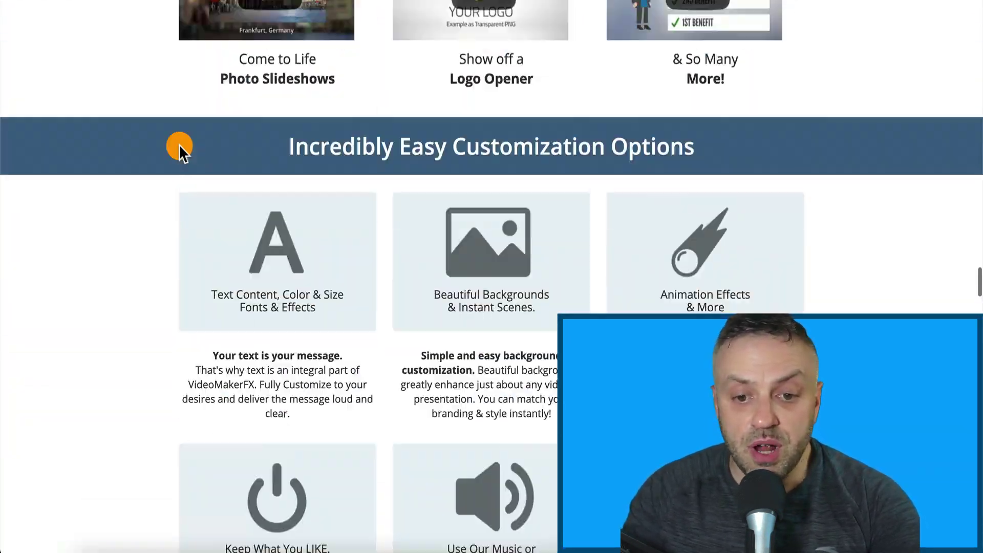
{"action": "scroll", "coordinate": [179, 146], "scroll_direction": "up", "scroll_amount": 20}
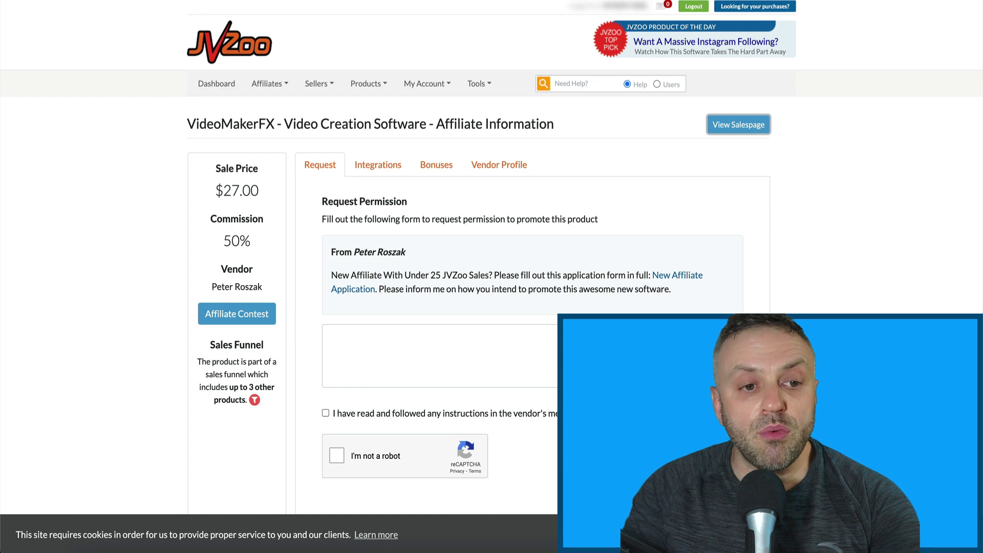
Step: Return to the product list, open the affiliate information for Sqribble COMMERCIAL, and check its vendor profile and request form
{"action": "left_click", "coordinate": [77, 7]}
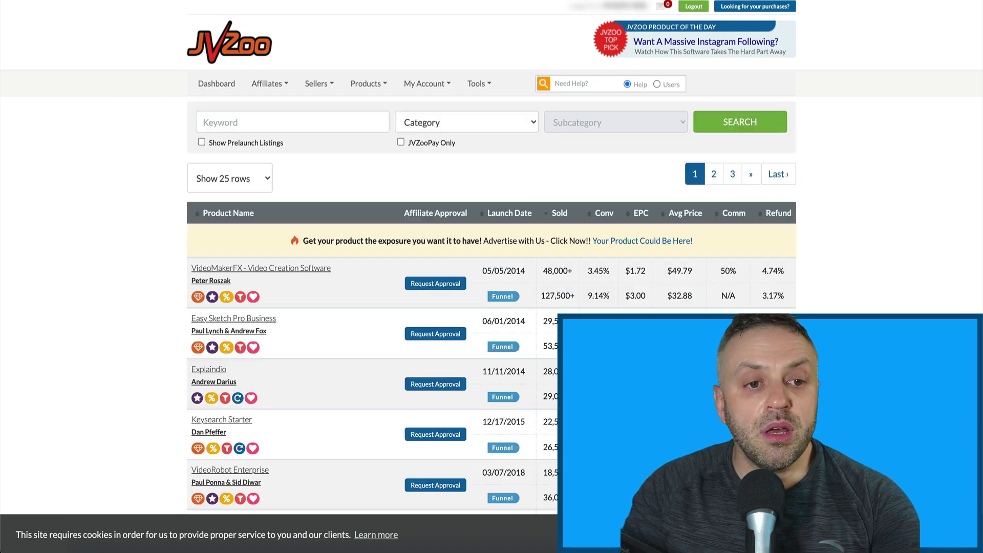
{"action": "scroll", "coordinate": [147, 299], "scroll_direction": "down", "scroll_amount": 8}
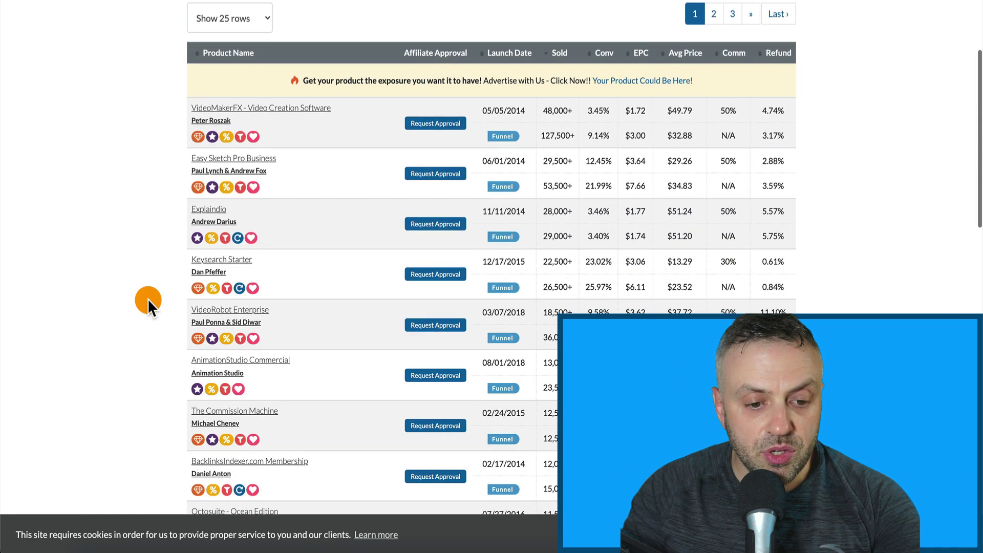
{"action": "scroll", "coordinate": [148, 299], "scroll_direction": "down", "scroll_amount": 3}
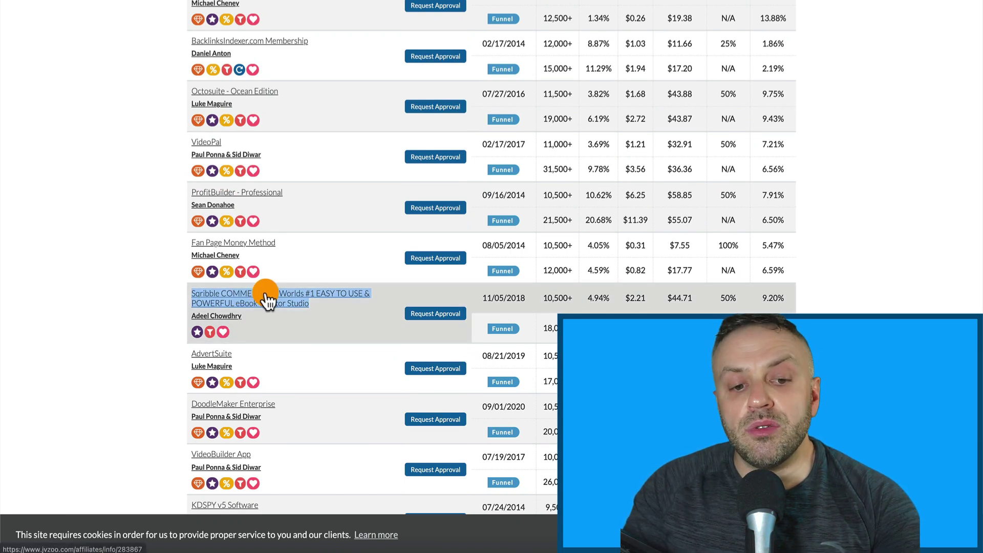
{"action": "left_click", "coordinate": [139, 317]}
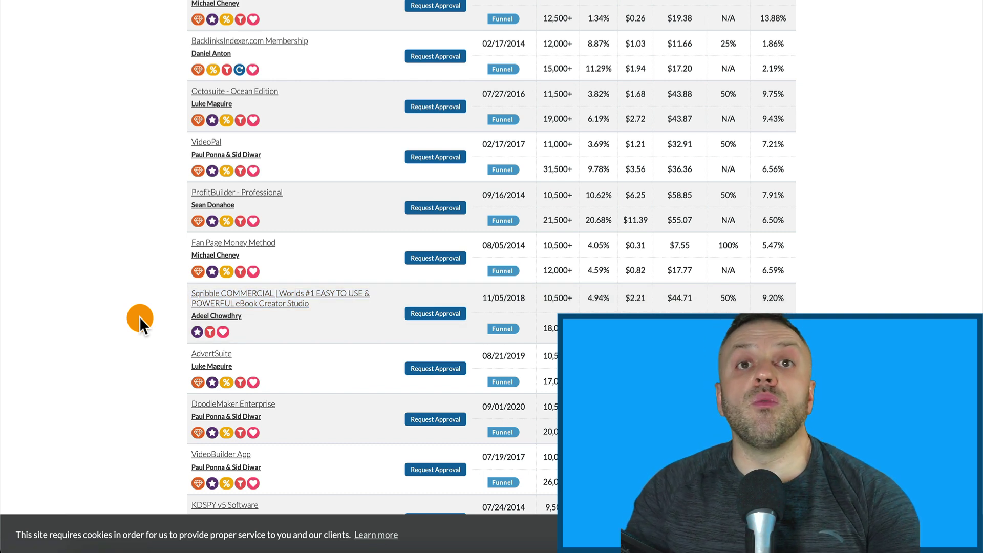
{"action": "left_click", "coordinate": [262, 300]}
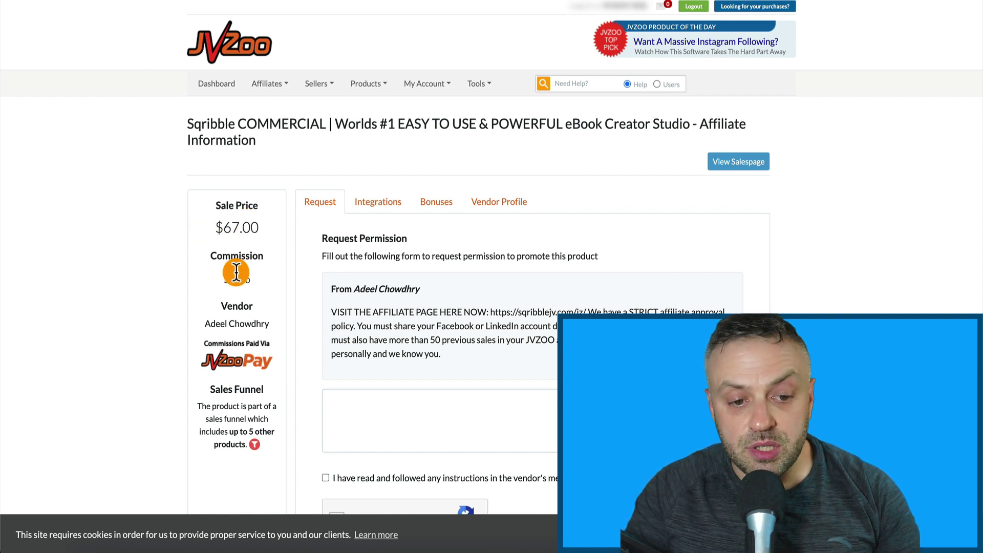
{"action": "left_click", "coordinate": [507, 202]}
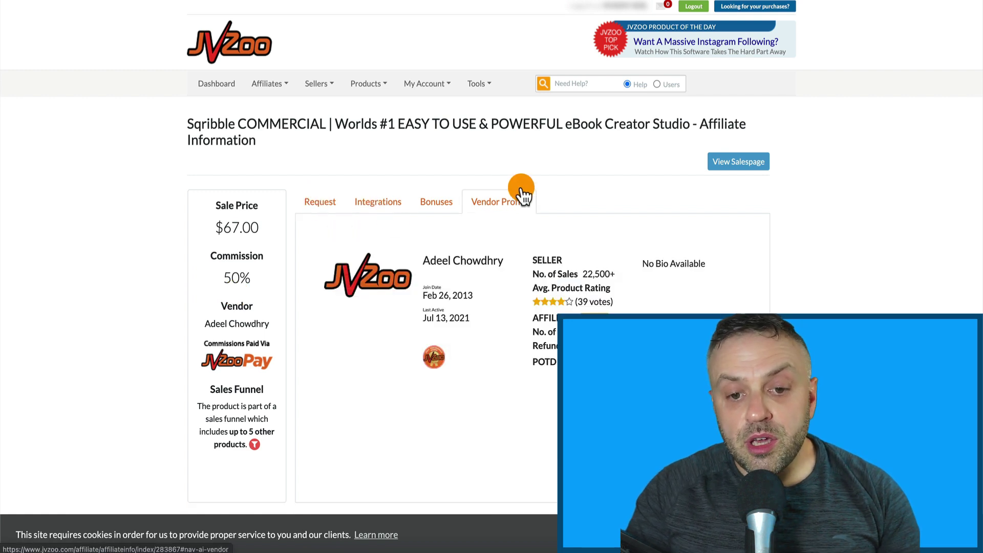
{"action": "left_click", "coordinate": [321, 205]}
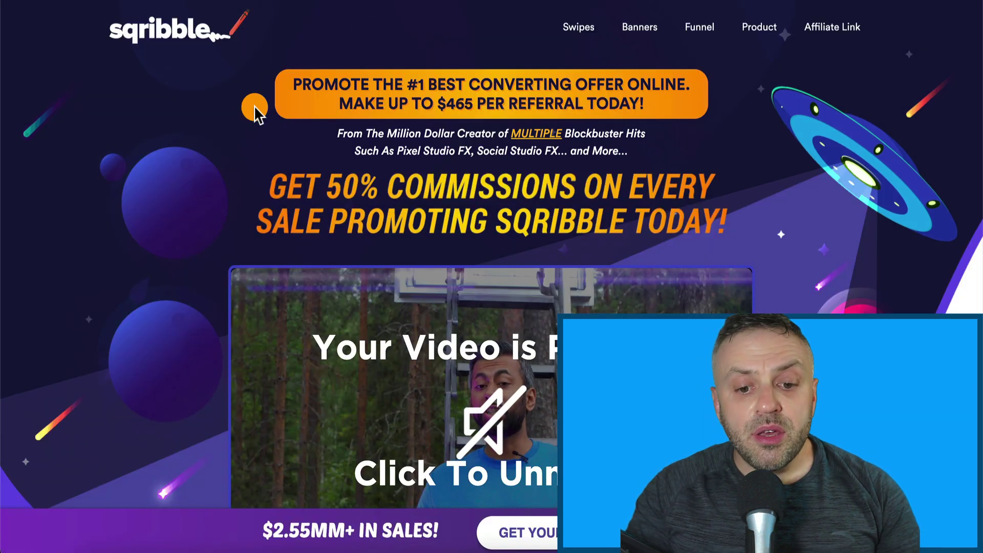
Step: Review the commission offer and intro video area on Sqribble's affiliate invitation page
{"action": "scroll", "coordinate": [175, 246], "scroll_direction": "down", "scroll_amount": 2}
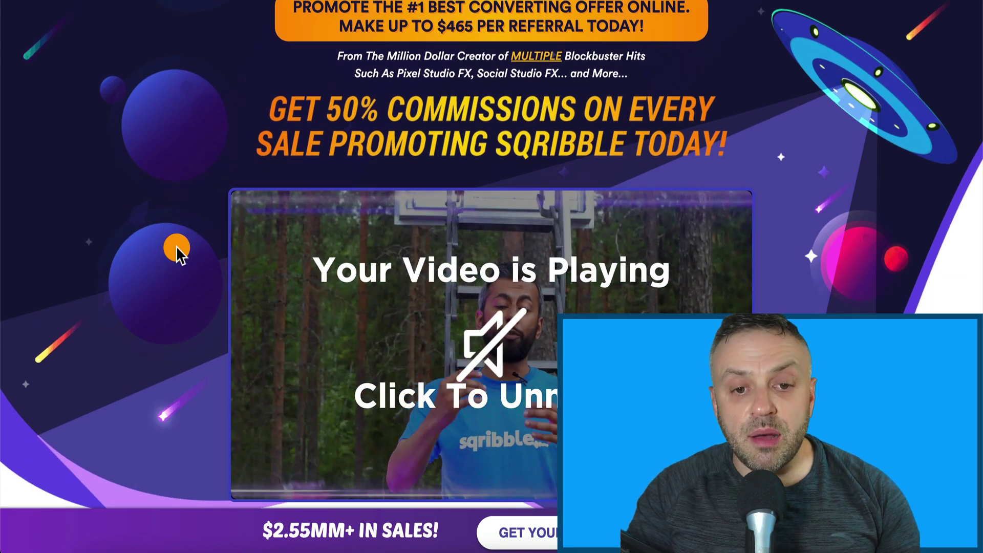
{"action": "scroll", "coordinate": [177, 246], "scroll_direction": "down", "scroll_amount": 6}
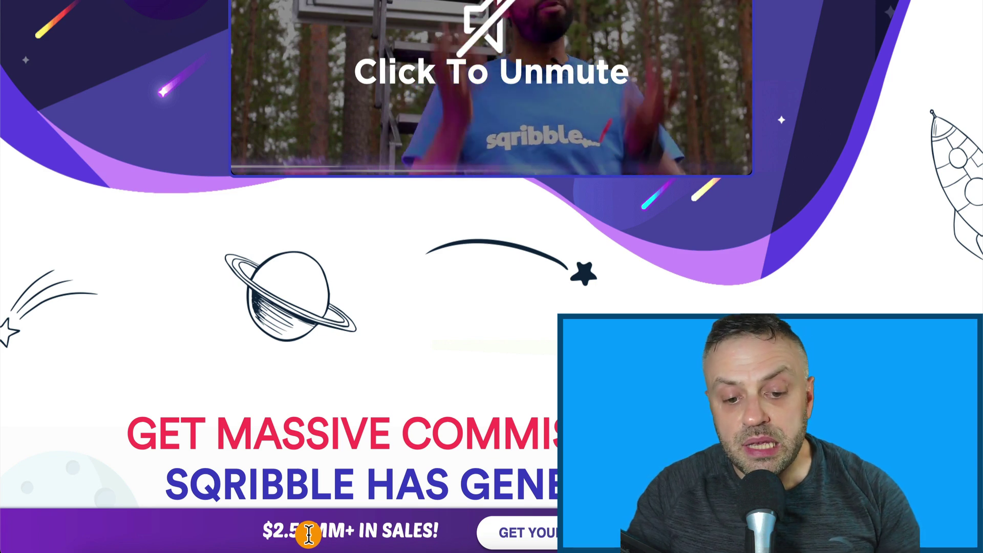
{"action": "scroll", "coordinate": [213, 424], "scroll_direction": "up", "scroll_amount": 6}
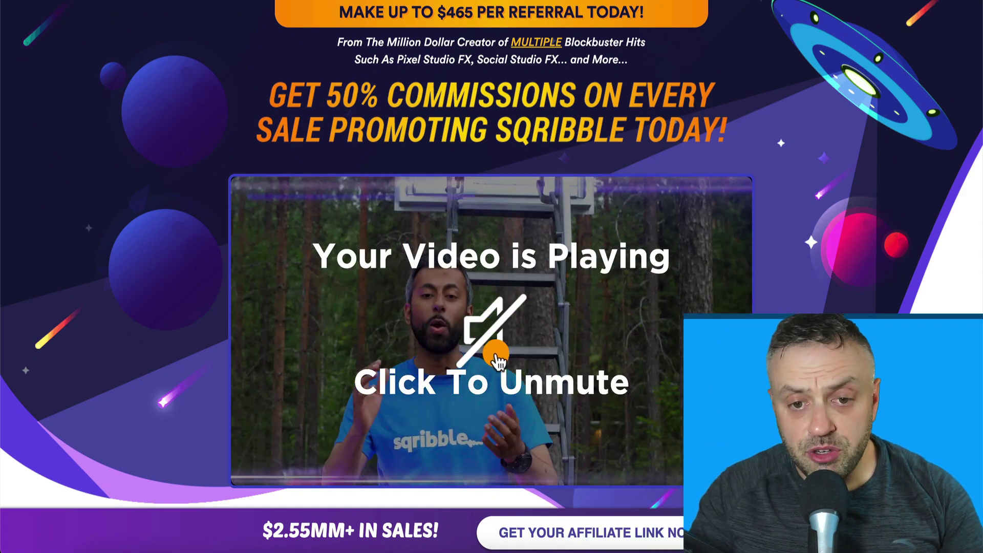
{"action": "scroll", "coordinate": [193, 283], "scroll_direction": "up", "scroll_amount": 1}
{"action": "scroll", "coordinate": [194, 282], "scroll_direction": "up", "scroll_amount": 1}
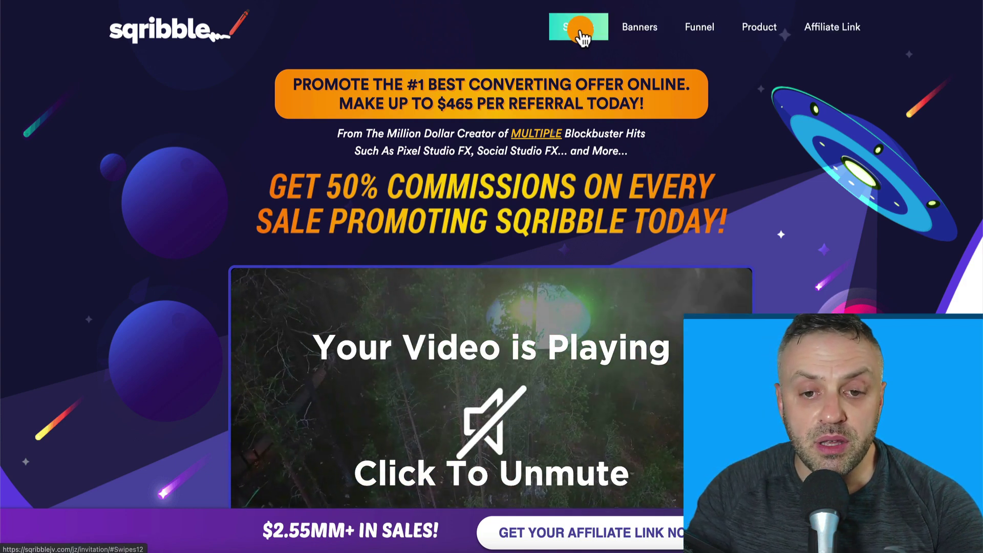
Step: View the pre-written email swipes on Sqribble's affiliate page
{"action": "left_click", "coordinate": [578, 31]}
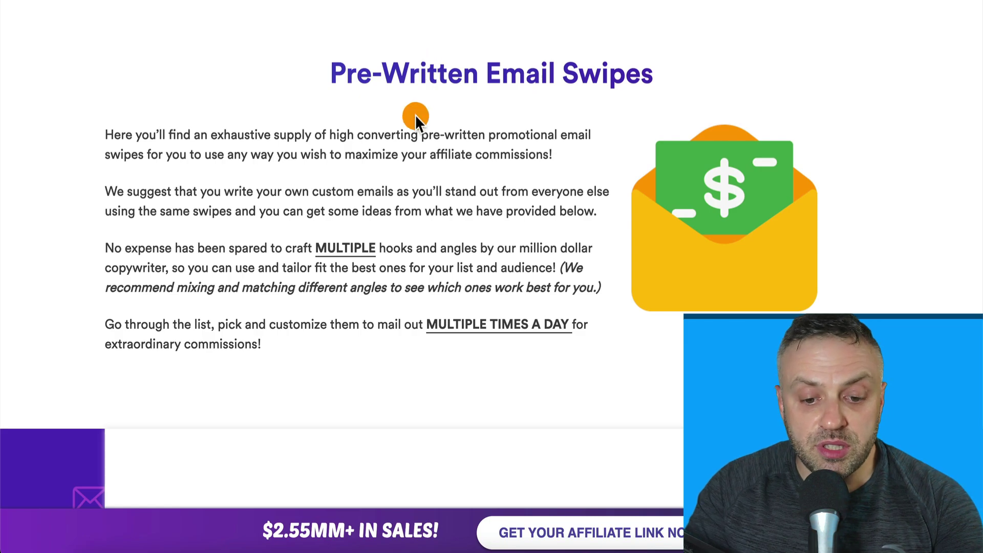
{"action": "scroll", "coordinate": [417, 121], "scroll_direction": "up", "scroll_amount": 20}
{"action": "scroll", "coordinate": [416, 121], "scroll_direction": "up", "scroll_amount": 10}
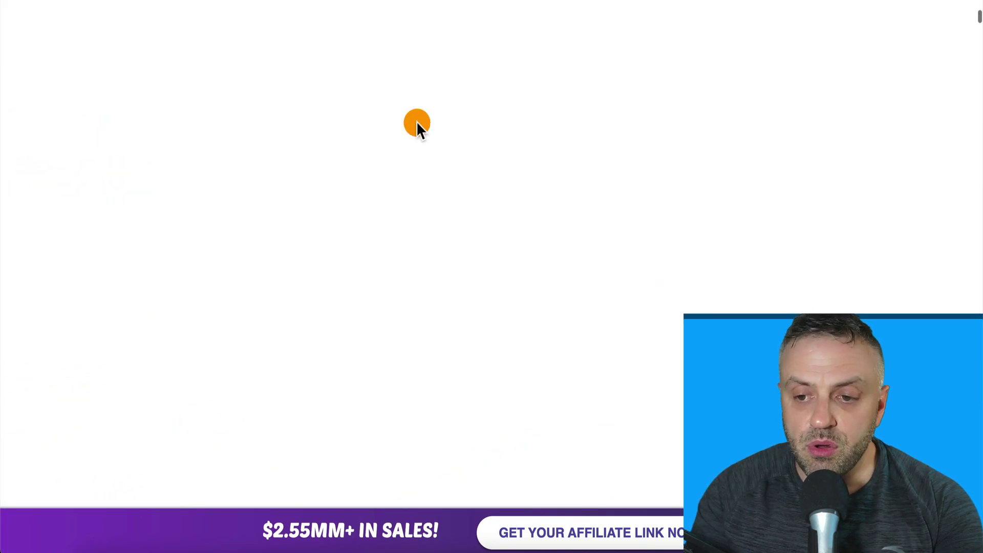
Step: Look through the banners and graphics section of Sqribble's affiliate page, including the product boxes and their embed codes
{"action": "left_click", "coordinate": [642, 36]}
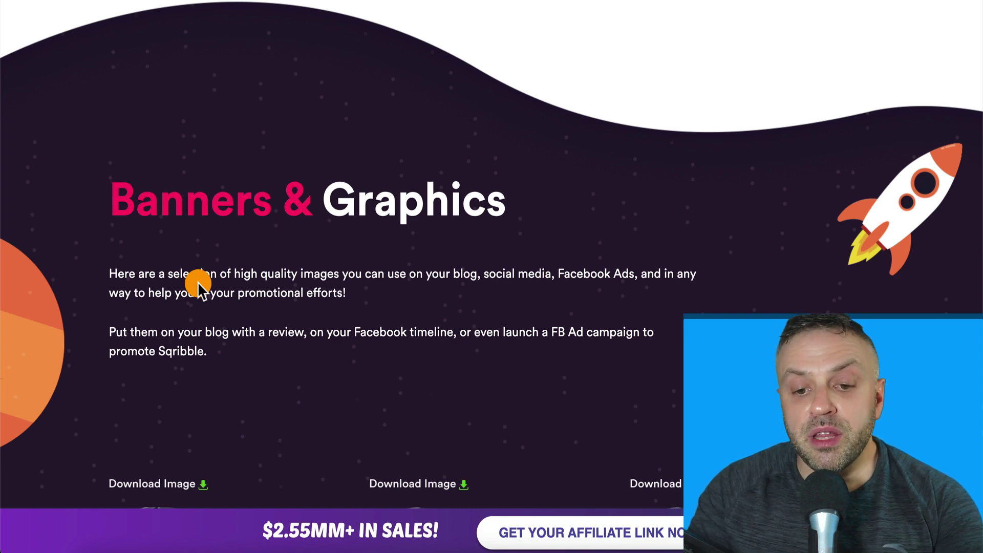
{"action": "scroll", "coordinate": [242, 382], "scroll_direction": "down", "scroll_amount": 5}
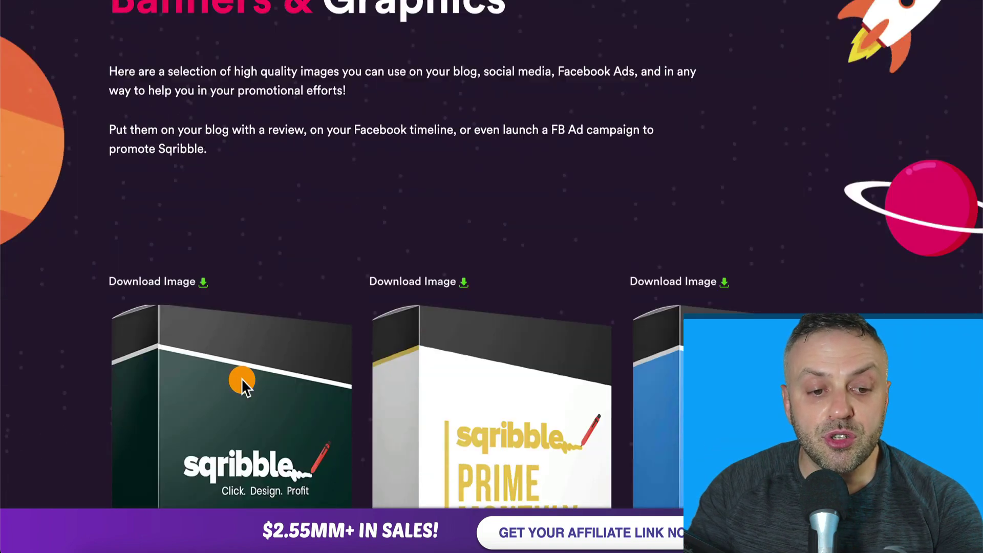
{"action": "scroll", "coordinate": [242, 378], "scroll_direction": "down", "scroll_amount": 5}
{"action": "scroll", "coordinate": [207, 215], "scroll_direction": "up", "scroll_amount": 3}
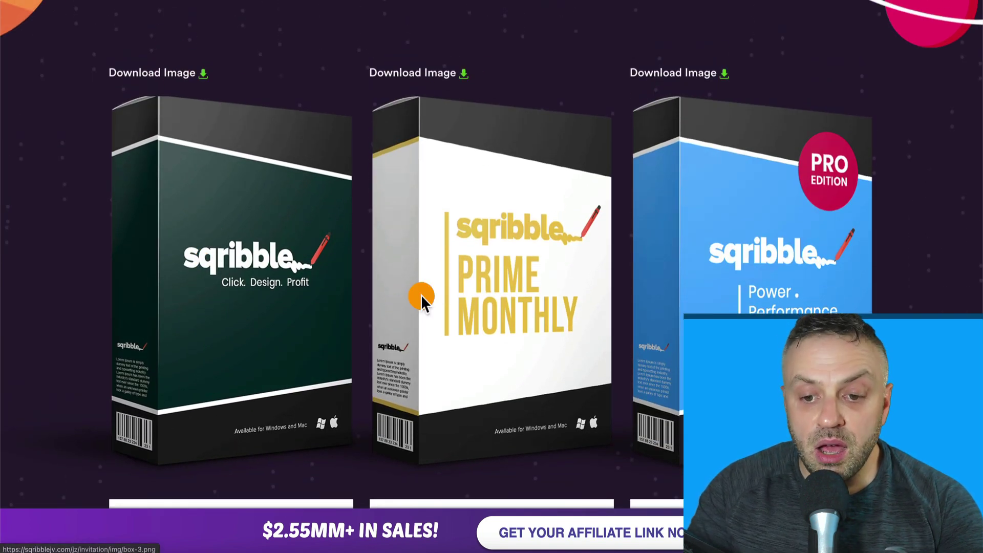
{"action": "scroll", "coordinate": [420, 294], "scroll_direction": "down", "scroll_amount": 9}
{"action": "scroll", "coordinate": [421, 294], "scroll_direction": "down", "scroll_amount": 1}
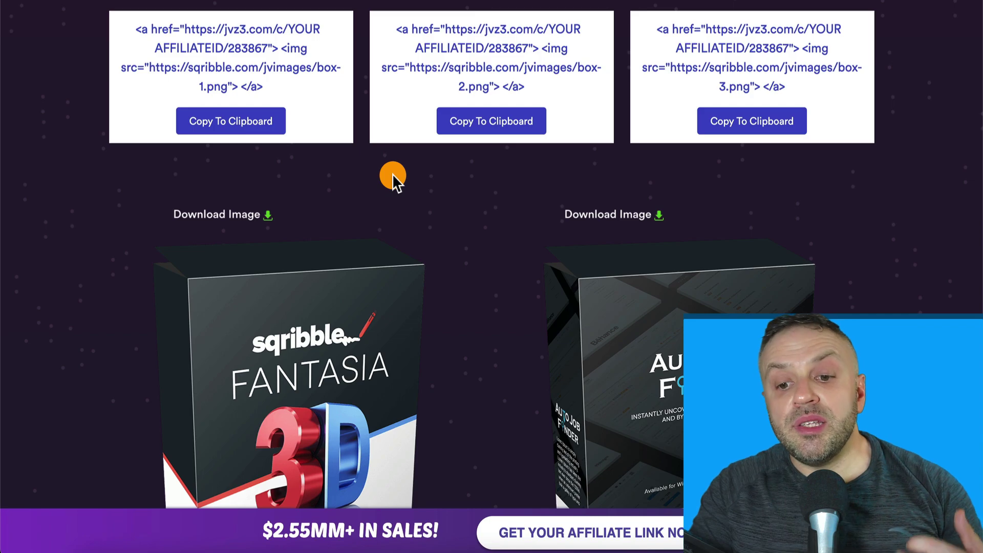
{"action": "scroll", "coordinate": [393, 174], "scroll_direction": "down", "scroll_amount": 15}
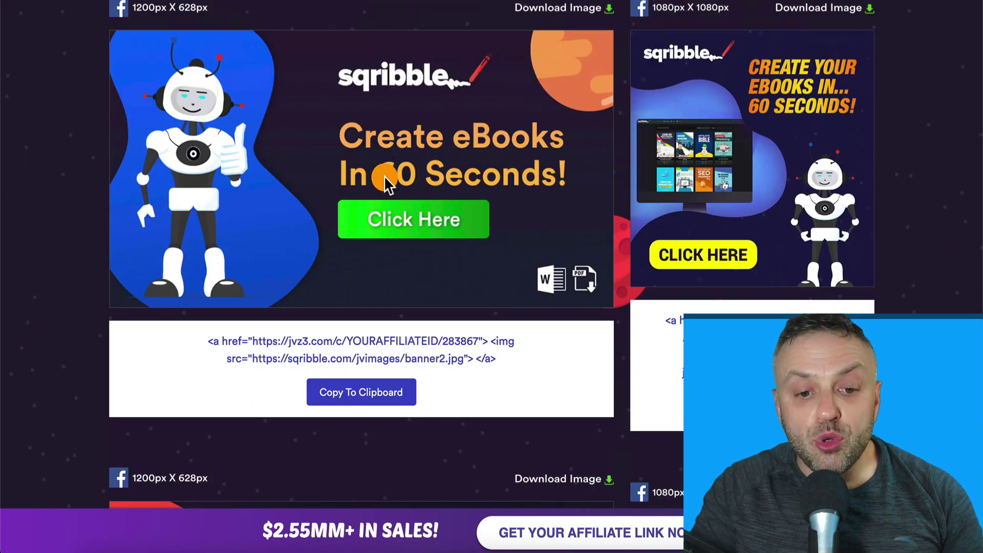
{"action": "scroll", "coordinate": [340, 160], "scroll_direction": "down", "scroll_amount": 20}
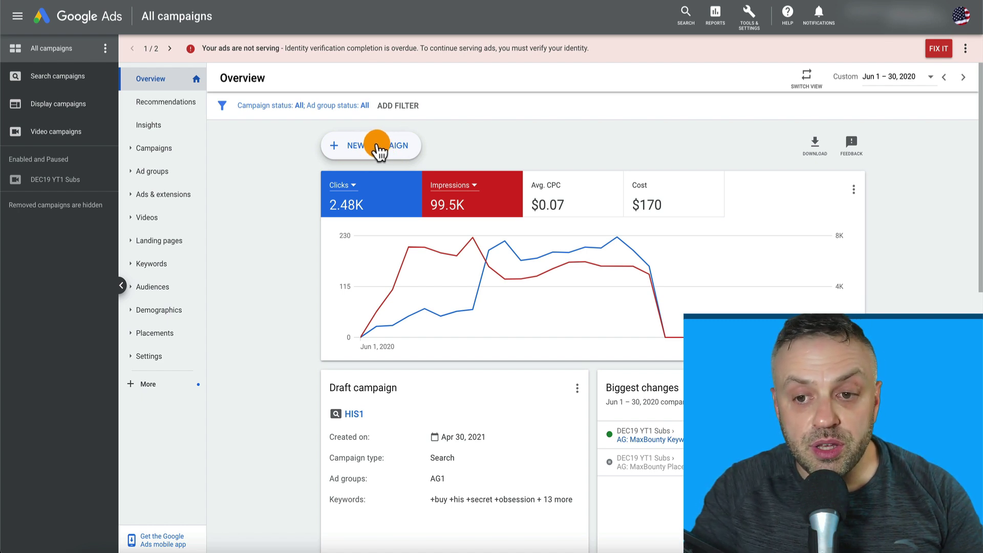
Step: In Google Ads, start a new campaign with the Website traffic goal and the Display campaign type
{"action": "left_click", "coordinate": [378, 146]}
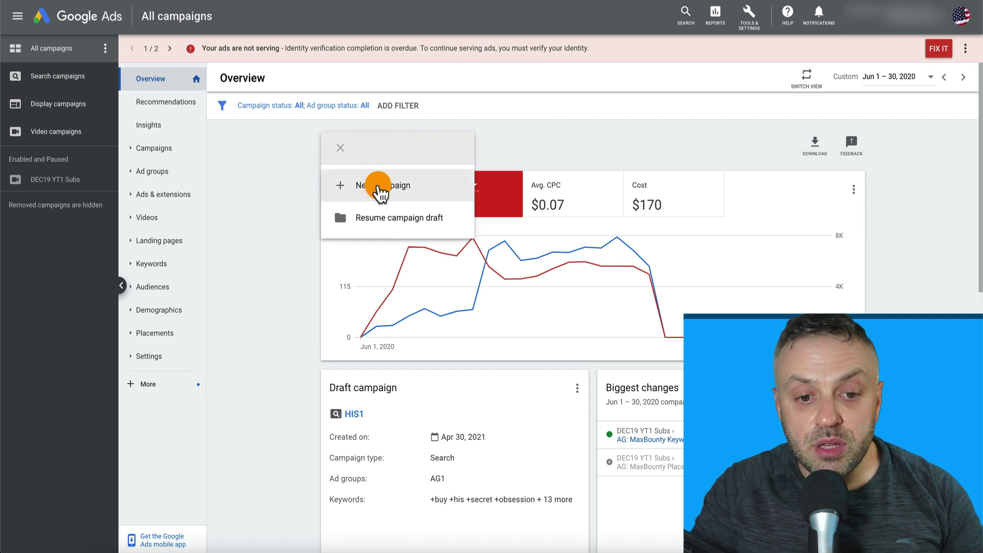
{"action": "left_click", "coordinate": [379, 186]}
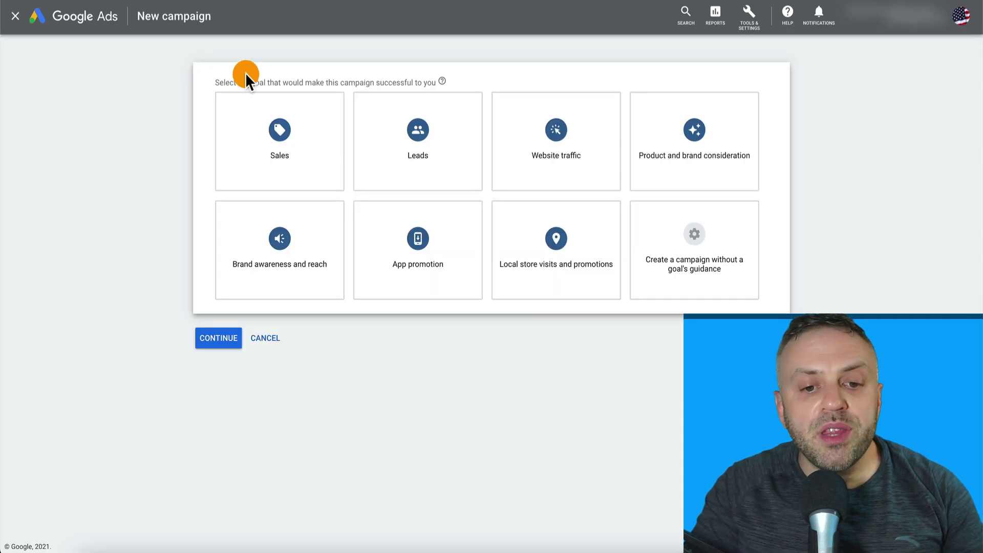
{"action": "left_click", "coordinate": [607, 133]}
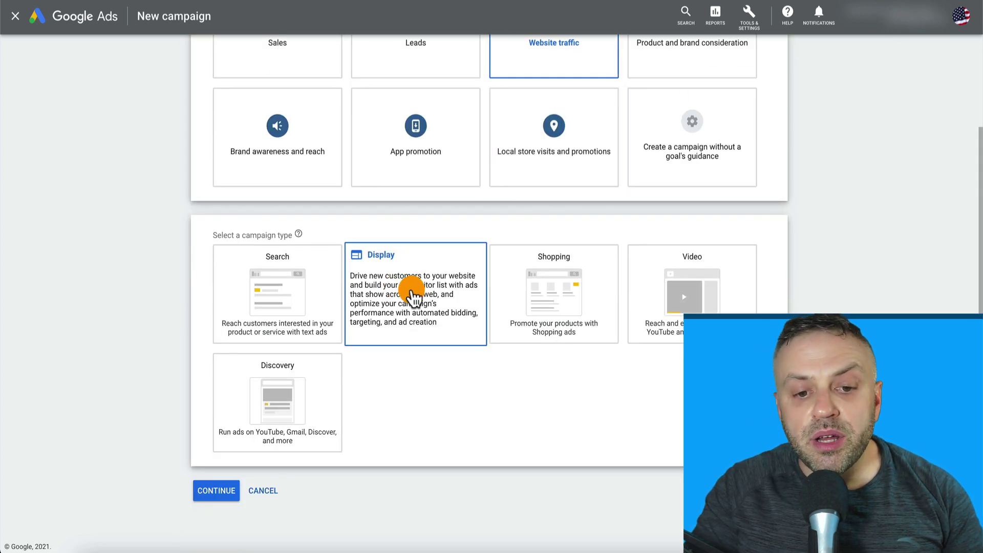
{"action": "left_click", "coordinate": [414, 294]}
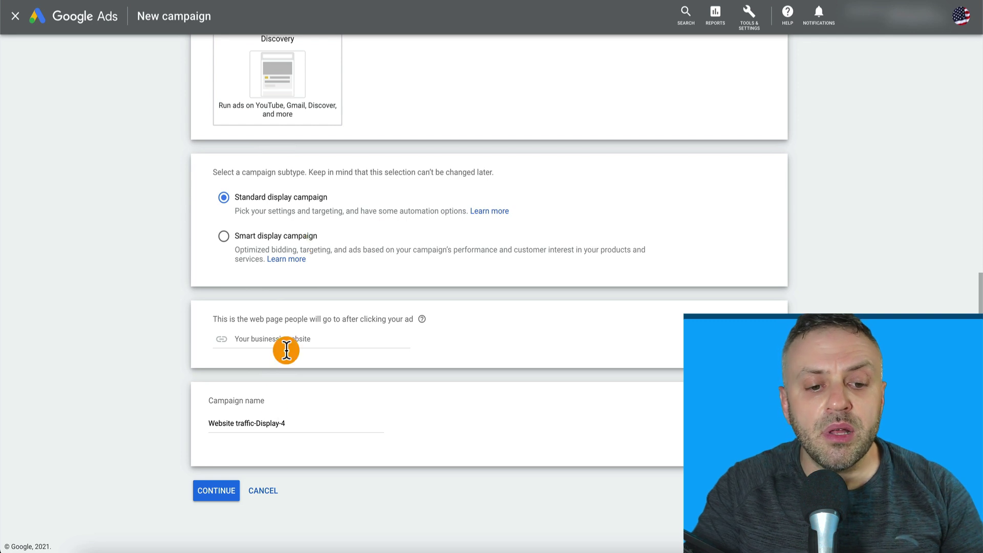
Step: Name the display campaign "SQ Display C" and continue to the campaign settings
{"action": "left_click", "coordinate": [299, 425]}
{"action": "key", "text": "ctrl+a"}
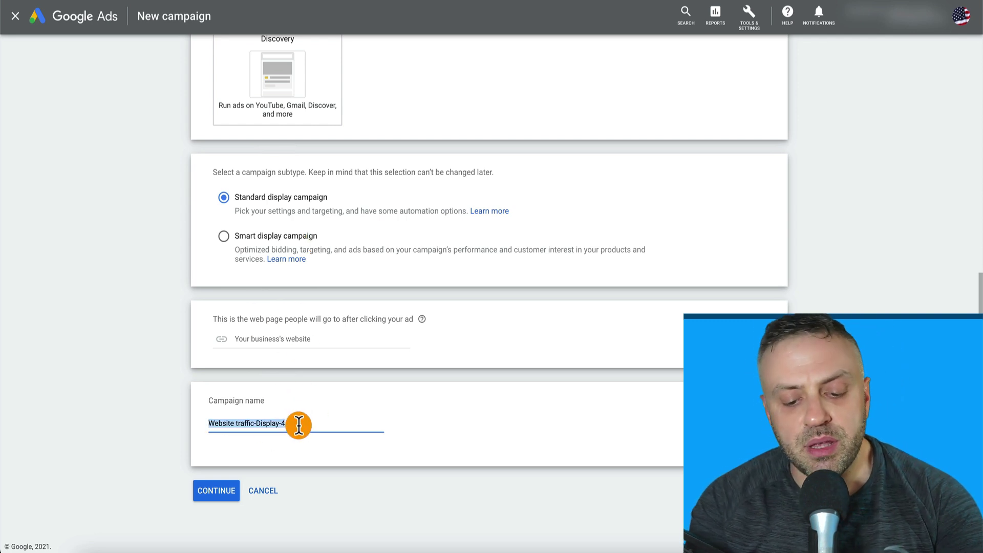
{"action": "type", "text": "sq"}
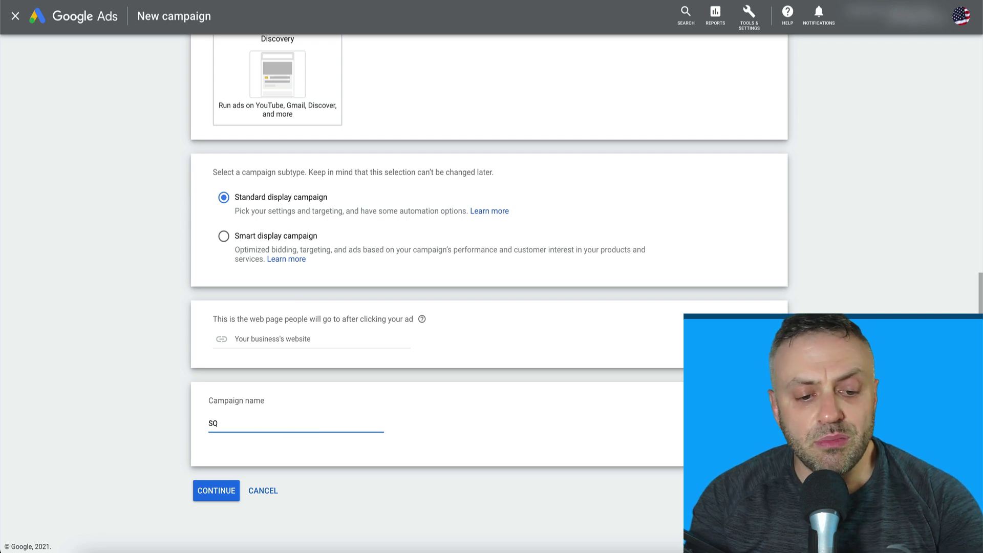
{"action": "type", "text": " Display"}
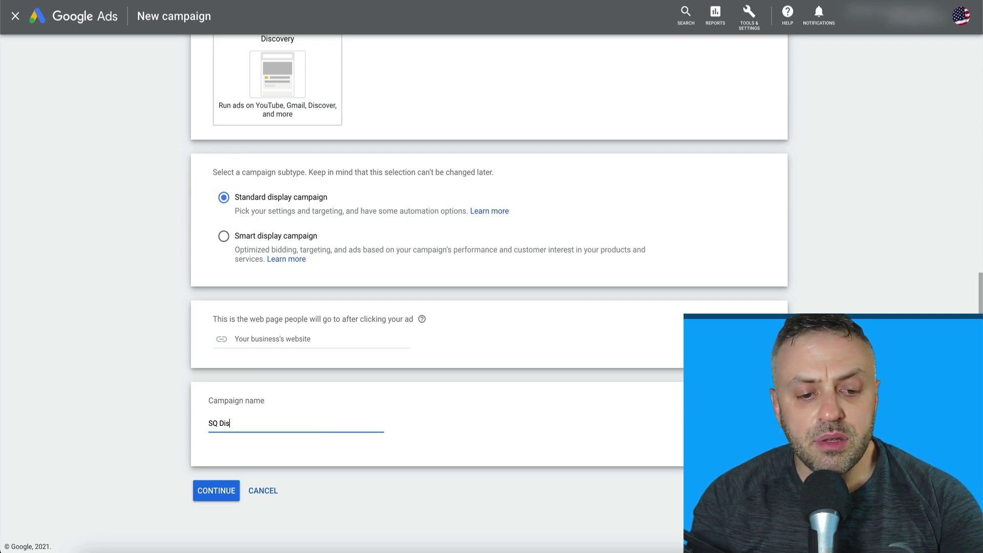
{"action": "type", "text": " C"}
{"action": "left_click", "coordinate": [207, 492]}
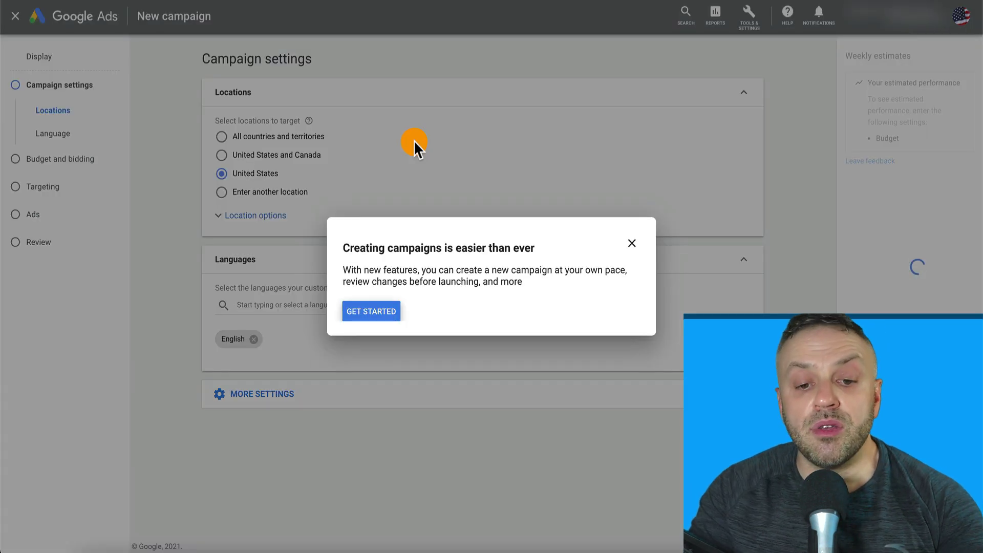
Step: Dismiss the introductory pop-up and set the campaign's end date to Jul 25, 2021 in the additional settings
{"action": "left_click", "coordinate": [634, 243]}
{"action": "left_click", "coordinate": [461, 298]}
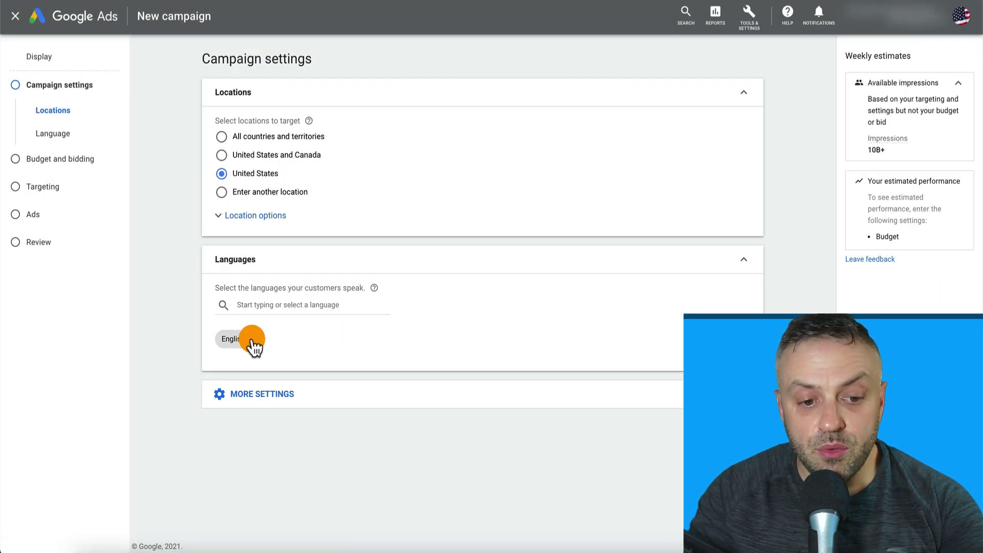
{"action": "left_click", "coordinate": [265, 404]}
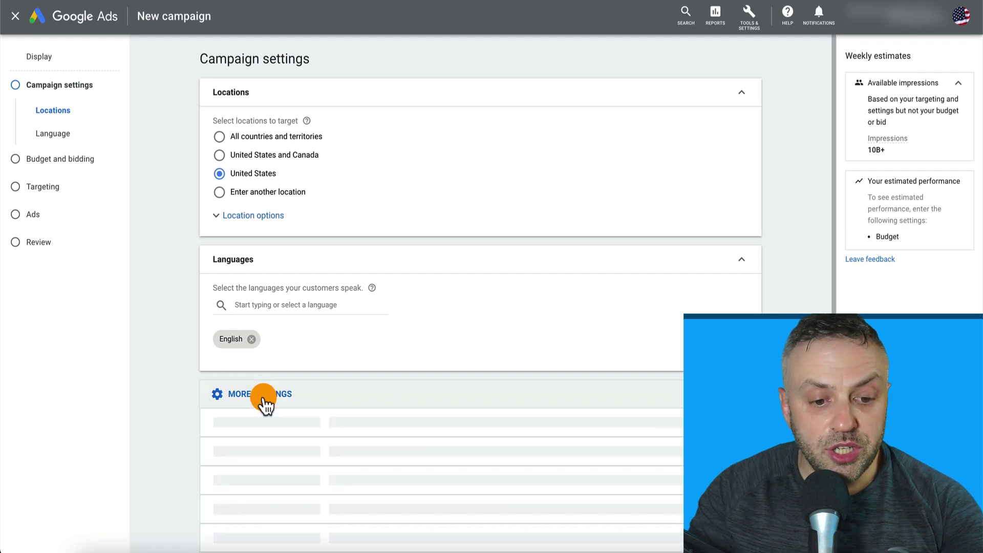
{"action": "scroll", "coordinate": [185, 419], "scroll_direction": "down", "scroll_amount": 2}
{"action": "scroll", "coordinate": [185, 419], "scroll_direction": "down", "scroll_amount": 1}
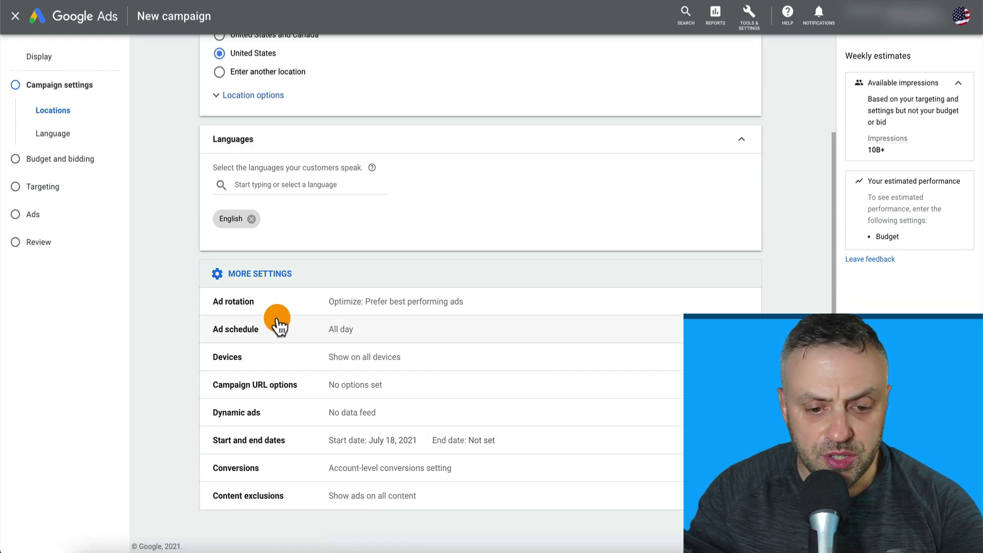
{"action": "left_click", "coordinate": [385, 441]}
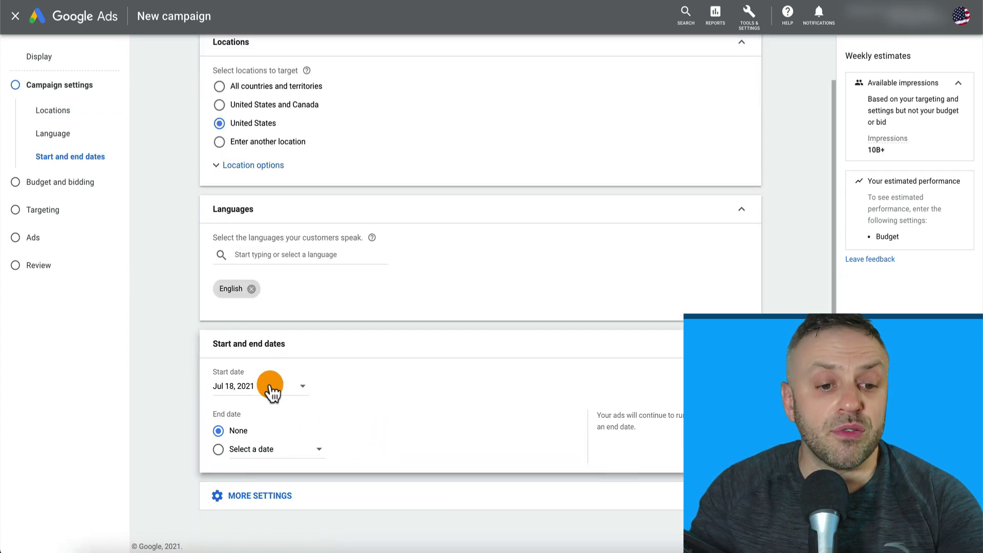
{"action": "left_click", "coordinate": [221, 453]}
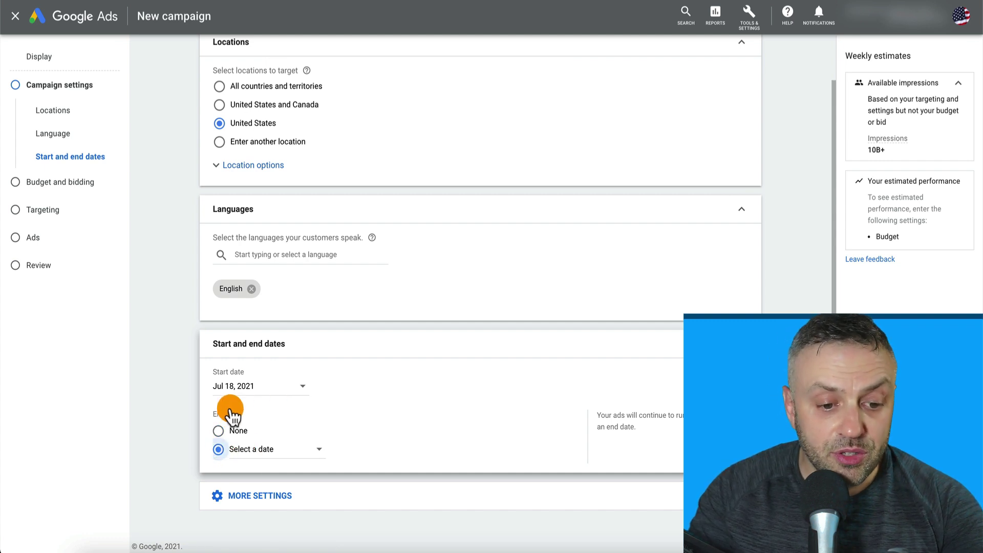
{"action": "left_click", "coordinate": [273, 458]}
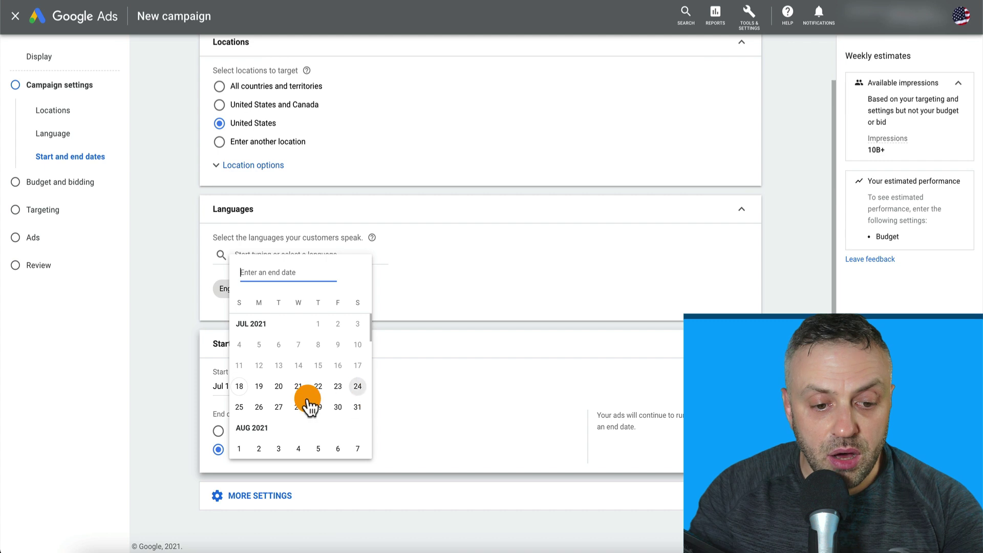
{"action": "left_click", "coordinate": [239, 408]}
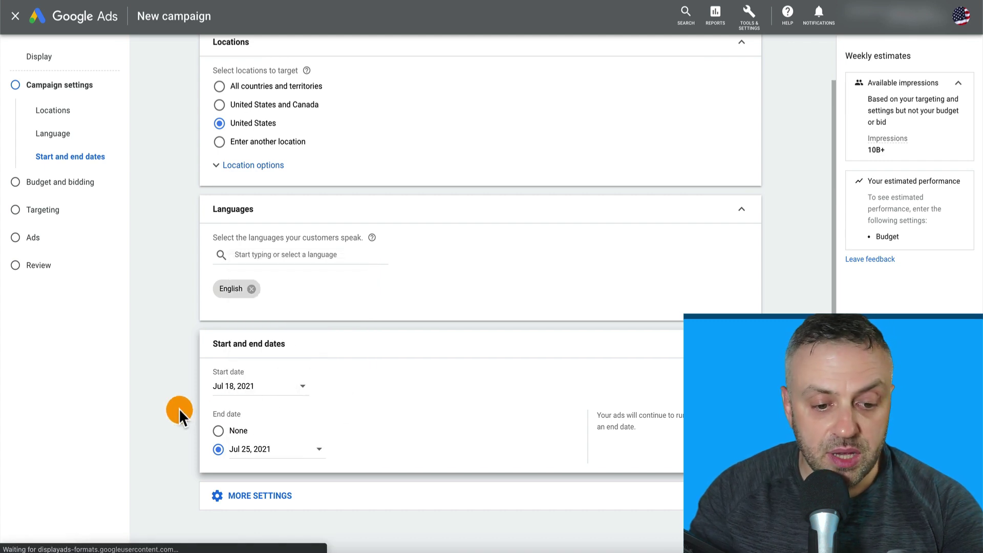
Step: Check the remaining additional campaign settings and proceed to Budget and bidding
{"action": "left_click", "coordinate": [263, 496]}
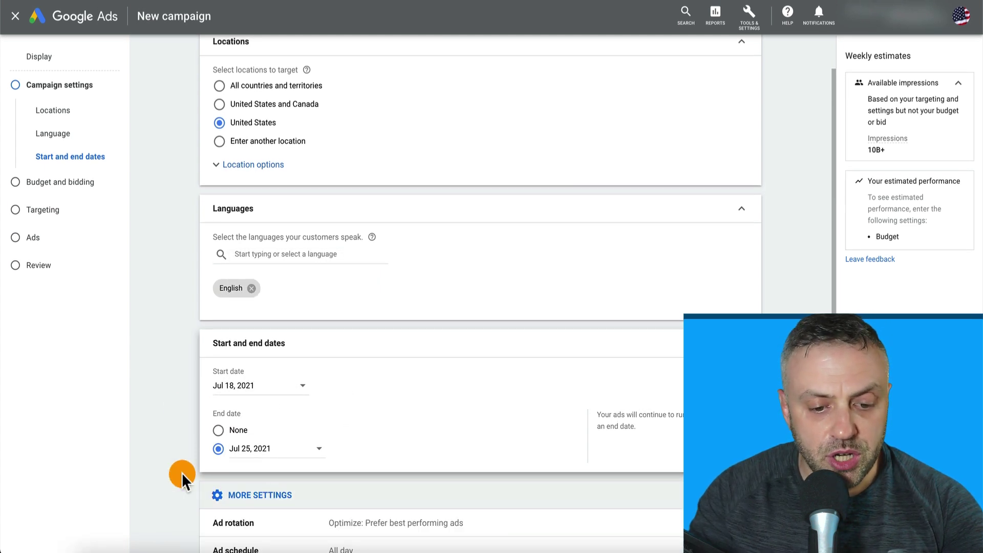
{"action": "scroll", "coordinate": [182, 472], "scroll_direction": "down", "scroll_amount": 4}
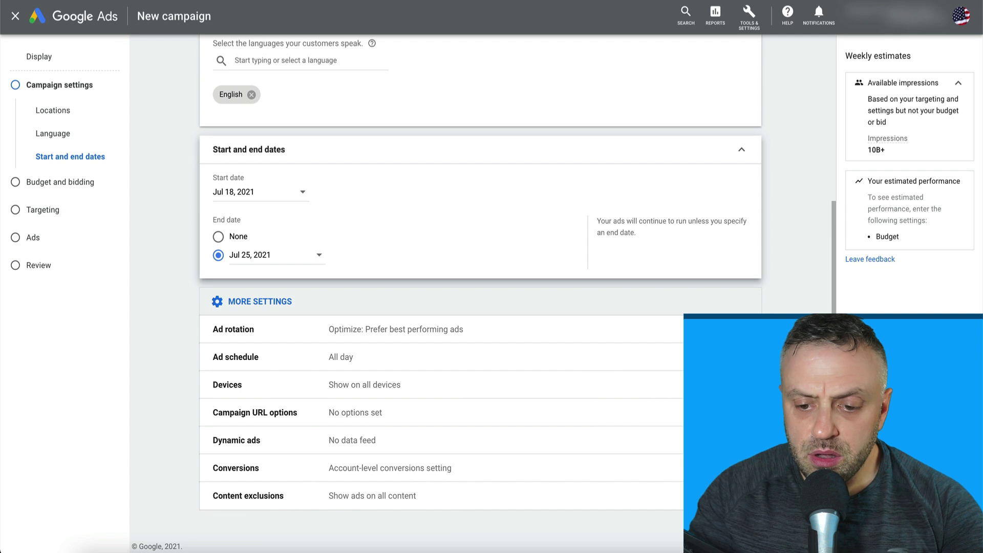
{"action": "left_click", "coordinate": [447, 362]}
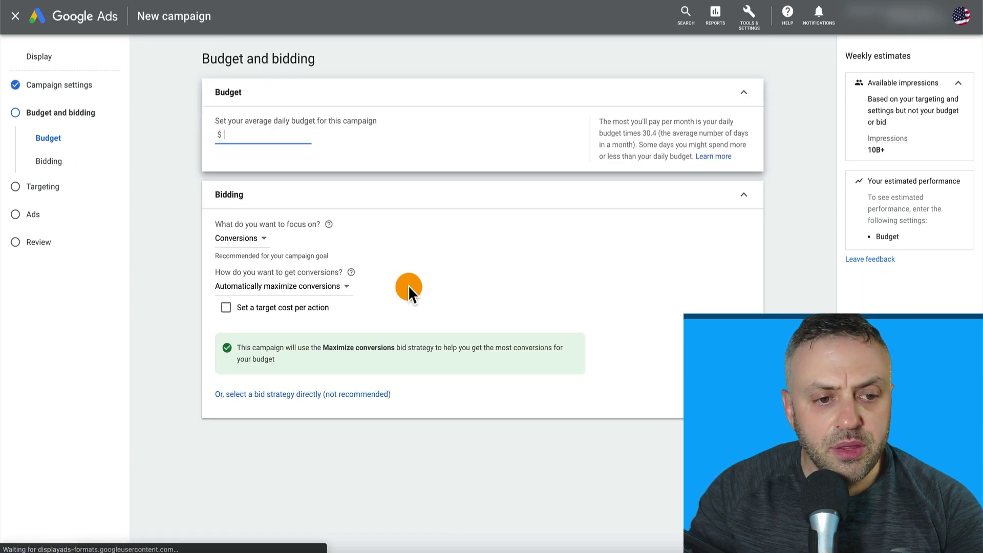
Step: Set the campaign's average daily budget to $20 and proceed to Targeting
{"action": "left_click", "coordinate": [59, 83]}
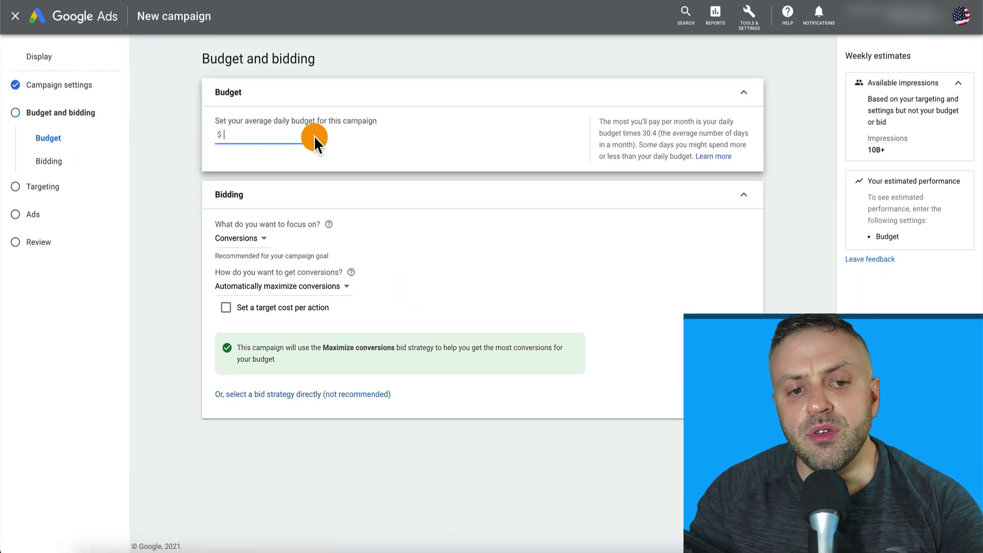
{"action": "type", "text": "20"}
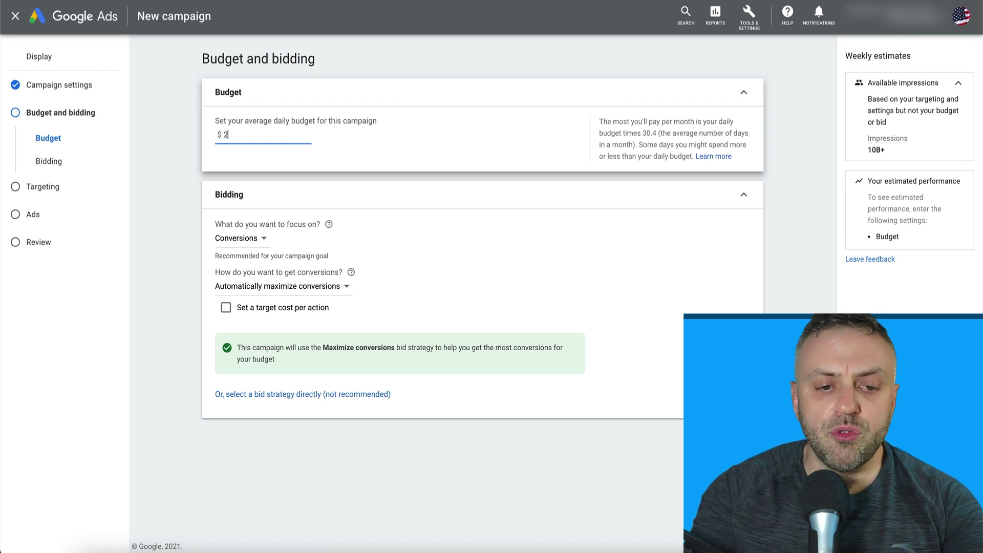
{"action": "left_click", "coordinate": [180, 181]}
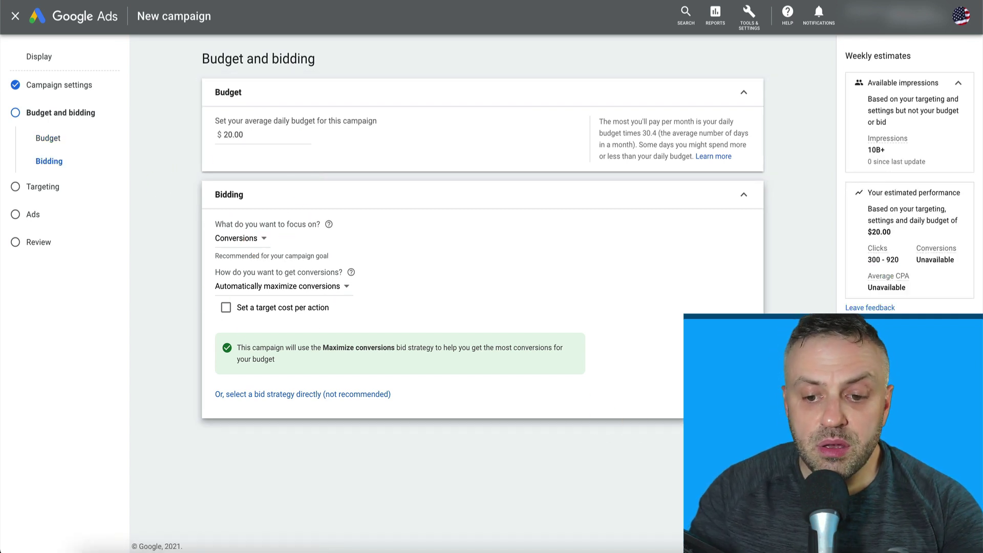
{"action": "left_click", "coordinate": [653, 415]}
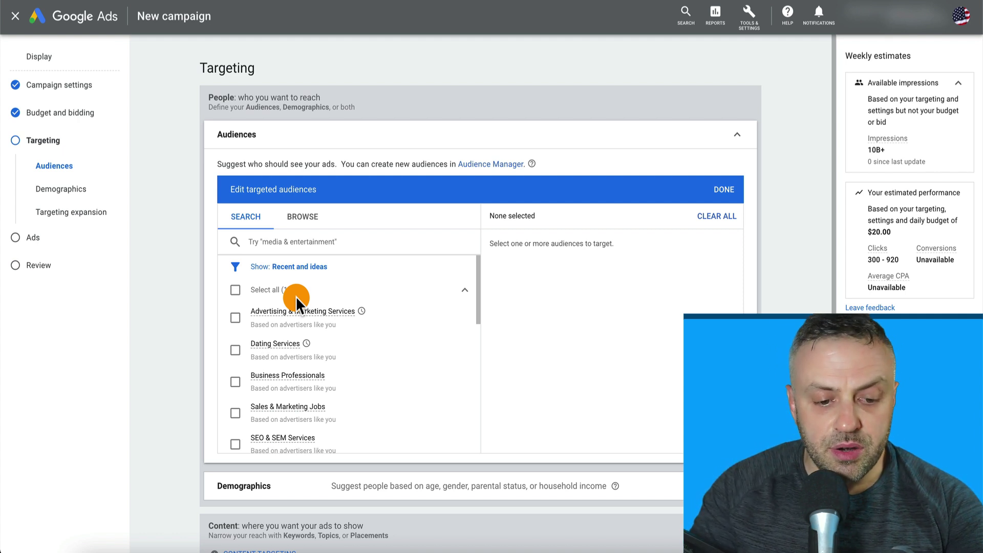
Step: Look through the suggested audiences and the people, content and expansion options on the Targeting page
{"action": "scroll", "coordinate": [296, 298], "scroll_direction": "down", "scroll_amount": 5}
{"action": "scroll", "coordinate": [298, 300], "scroll_direction": "up", "scroll_amount": 2}
{"action": "scroll", "coordinate": [299, 306], "scroll_direction": "down", "scroll_amount": 1}
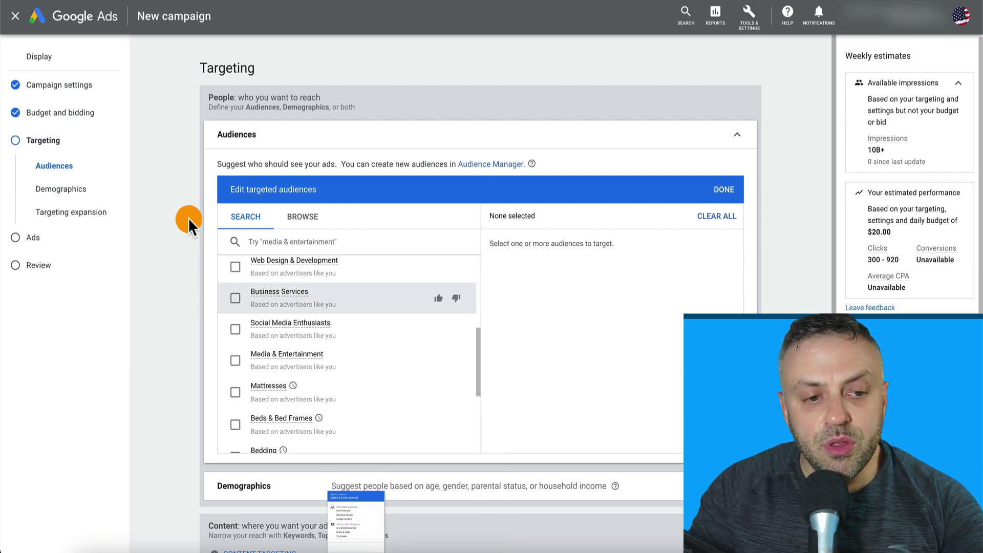
{"action": "scroll", "coordinate": [302, 328], "scroll_direction": "up", "scroll_amount": 5}
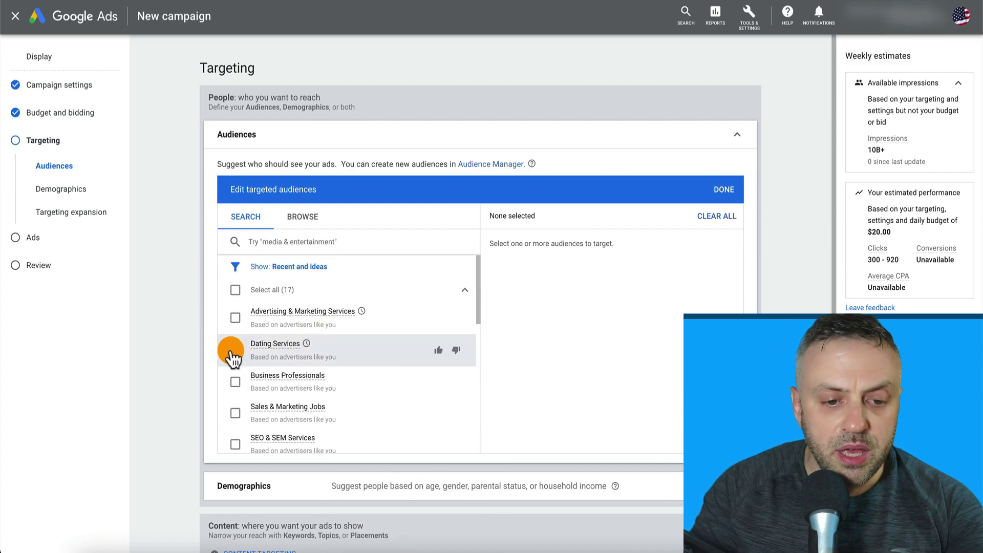
{"action": "scroll", "coordinate": [174, 334], "scroll_direction": "down", "scroll_amount": 2}
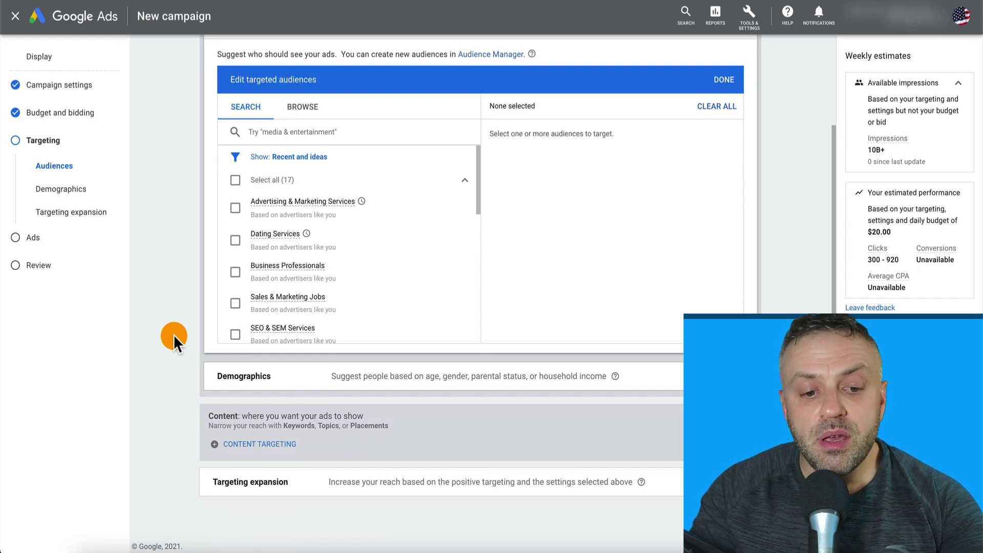
{"action": "scroll", "coordinate": [173, 334], "scroll_direction": "up", "scroll_amount": 2}
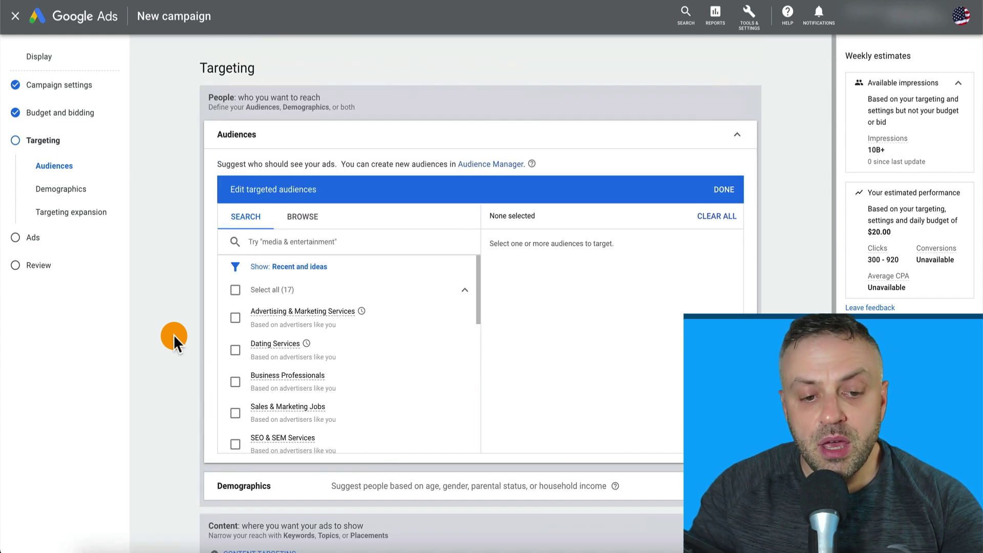
{"action": "scroll", "coordinate": [174, 334], "scroll_direction": "down", "scroll_amount": 2}
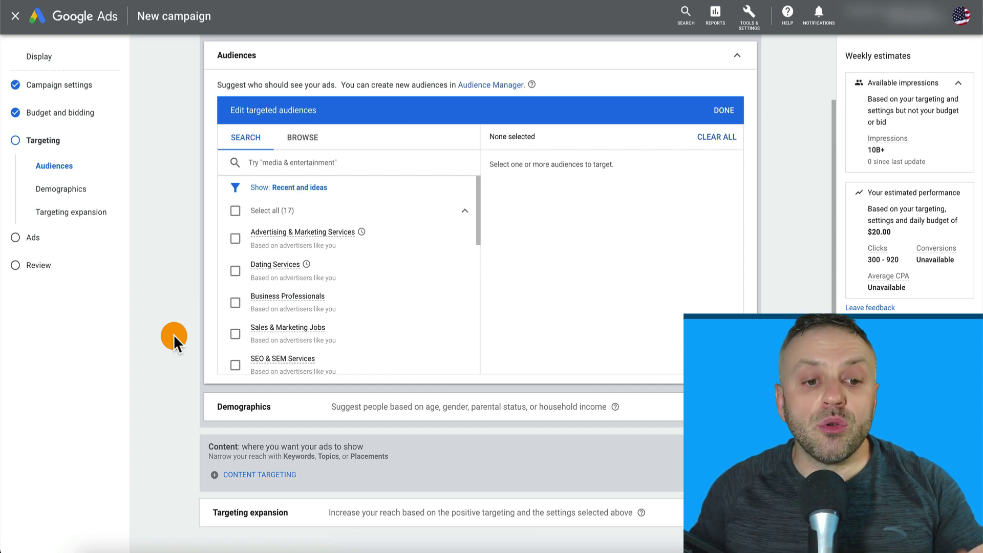
{"action": "scroll", "coordinate": [174, 334], "scroll_direction": "up", "scroll_amount": 2}
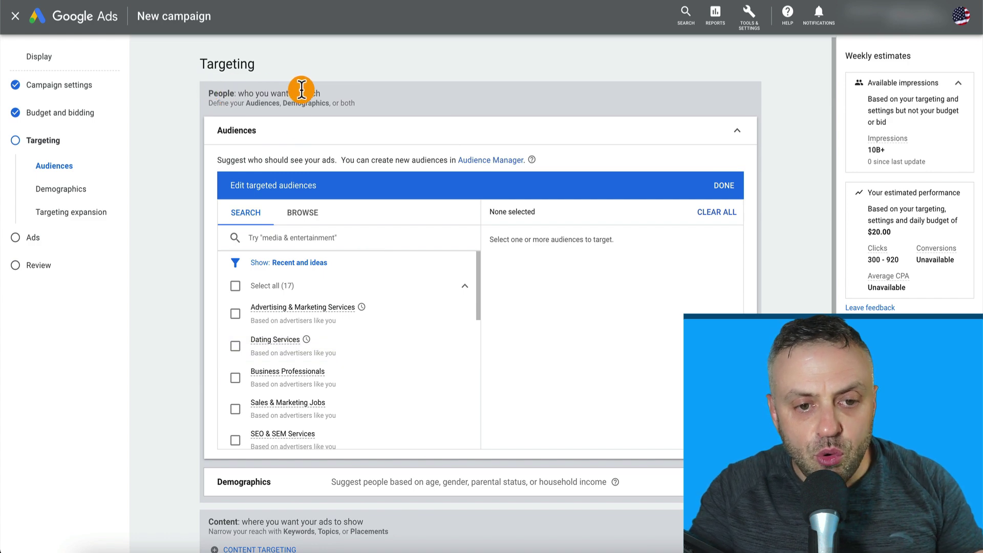
{"action": "scroll", "coordinate": [153, 358], "scroll_direction": "down", "scroll_amount": 2}
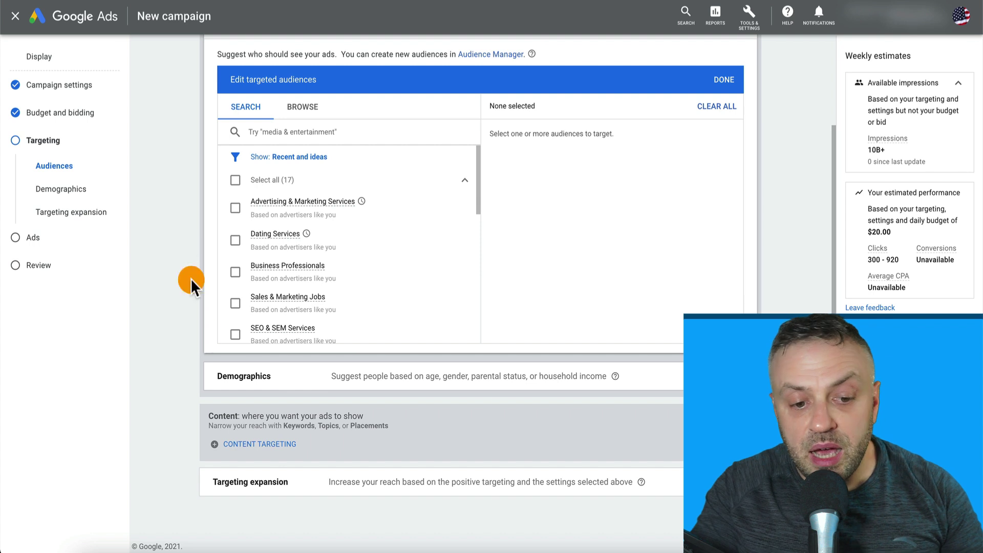
{"action": "scroll", "coordinate": [186, 322], "scroll_direction": "up", "scroll_amount": 1}
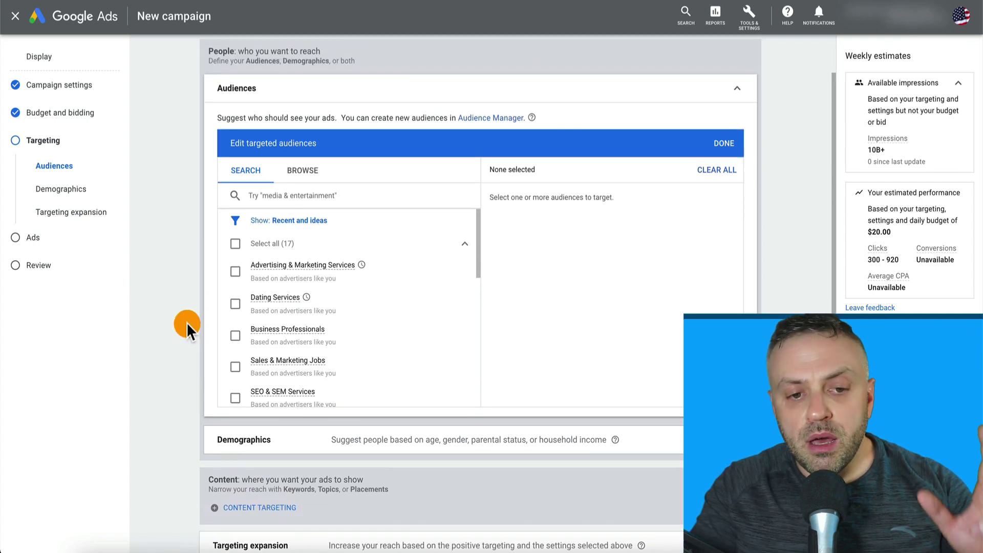
Step: Open the targeted demographics and accept them with all gender, age, parental status and household income groups included
{"action": "left_click", "coordinate": [338, 440]}
{"action": "scroll", "coordinate": [160, 432], "scroll_direction": "down", "scroll_amount": 1}
{"action": "scroll", "coordinate": [159, 432], "scroll_direction": "down", "scroll_amount": 4}
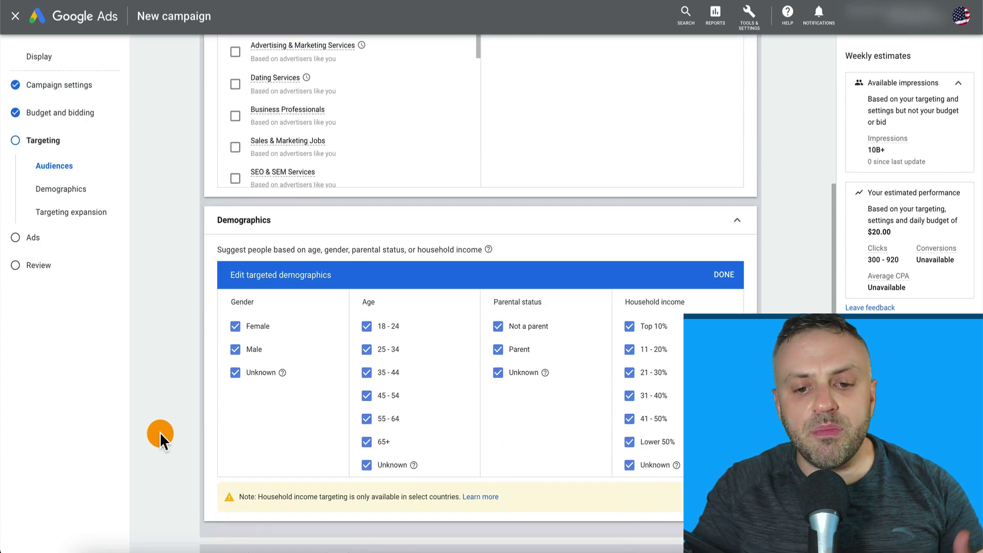
{"action": "left_click", "coordinate": [265, 349]}
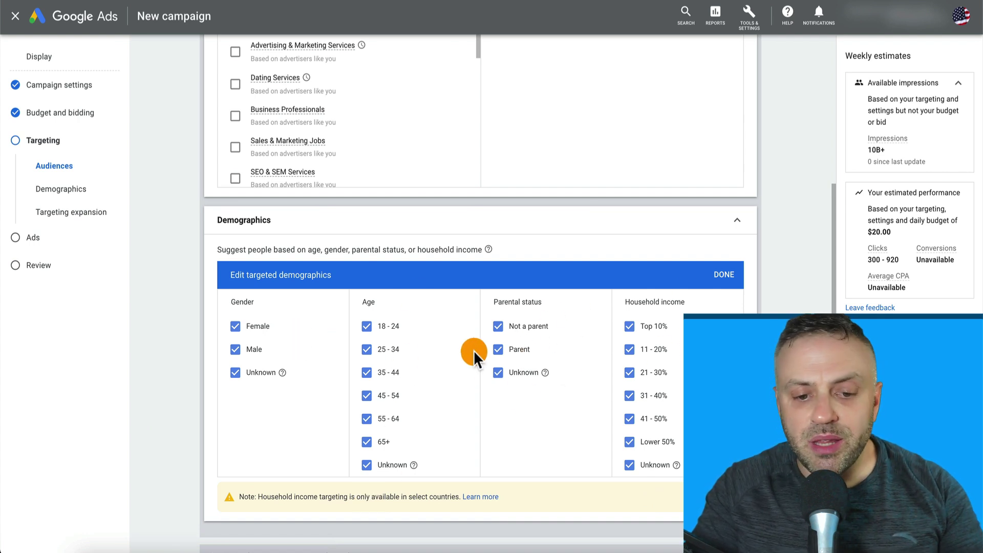
{"action": "left_click", "coordinate": [718, 275]}
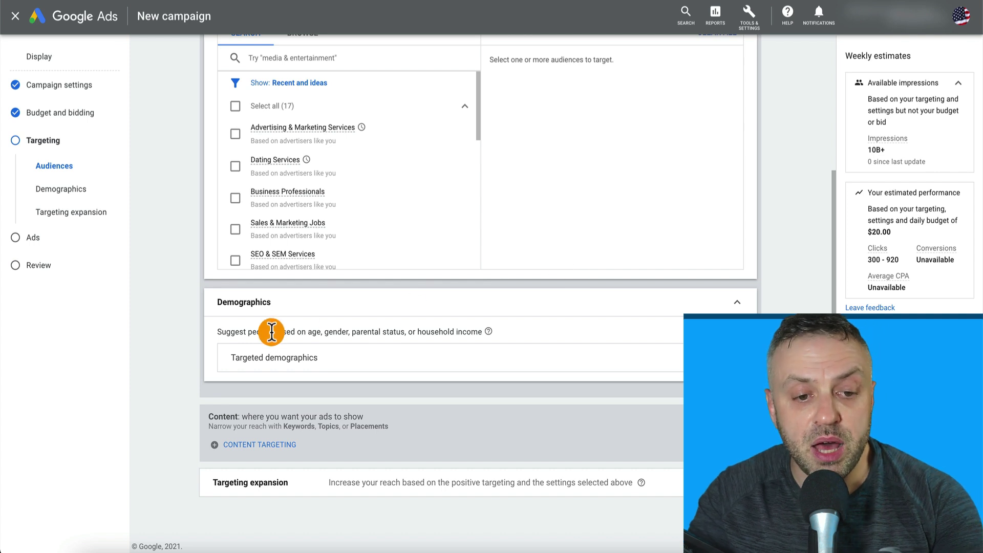
Step: Browse the audience categories and check the groups offered under Who they are (Detailed demographics)
{"action": "scroll", "coordinate": [198, 193], "scroll_direction": "up", "scroll_amount": 2}
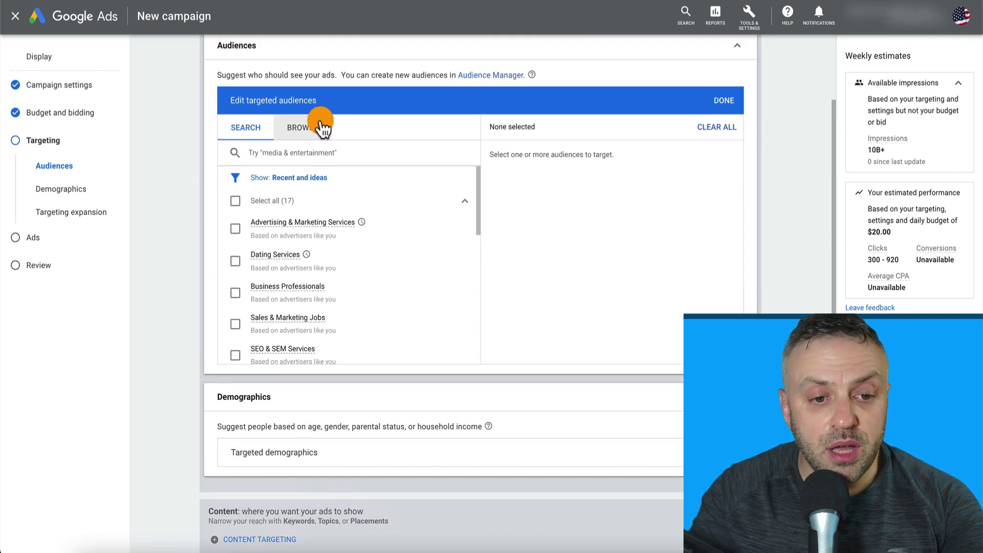
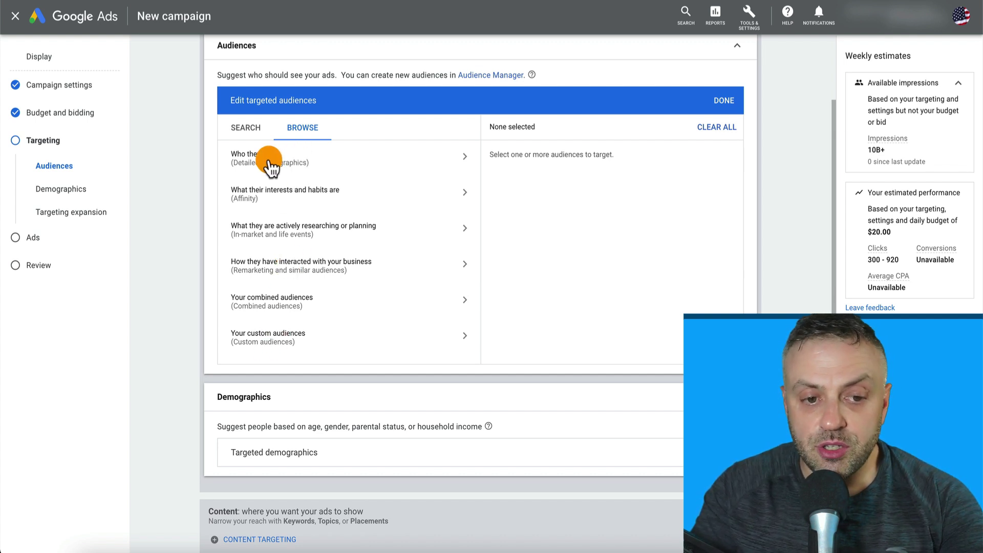
{"action": "left_click", "coordinate": [297, 160]}
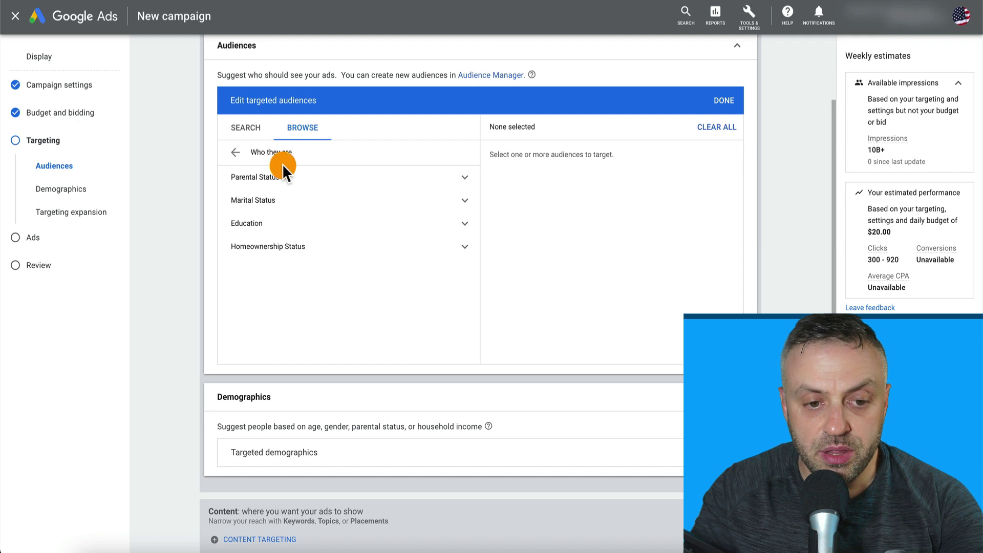
{"action": "left_click", "coordinate": [234, 152]}
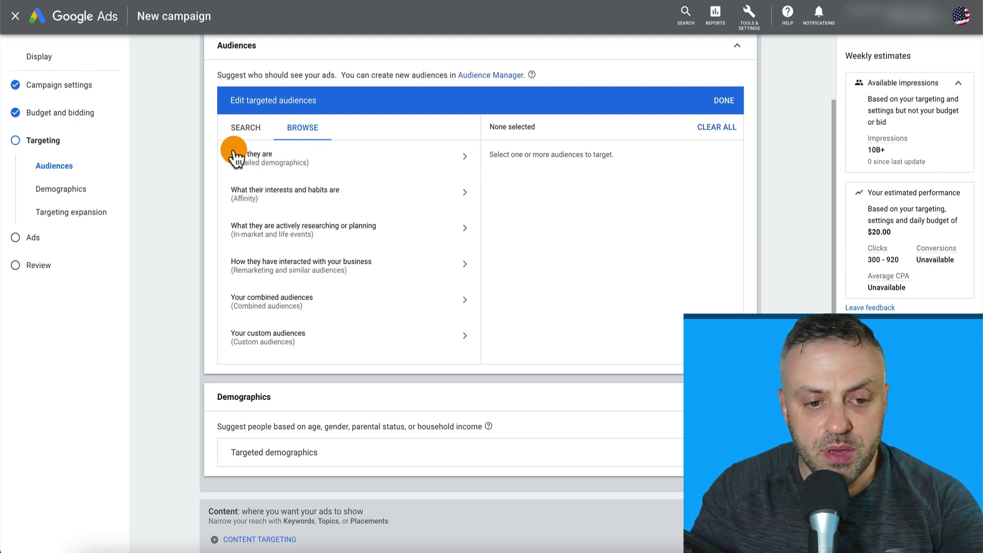
Step: Look through the affinity audience categories under What their interests and habits are
{"action": "left_click", "coordinate": [267, 194]}
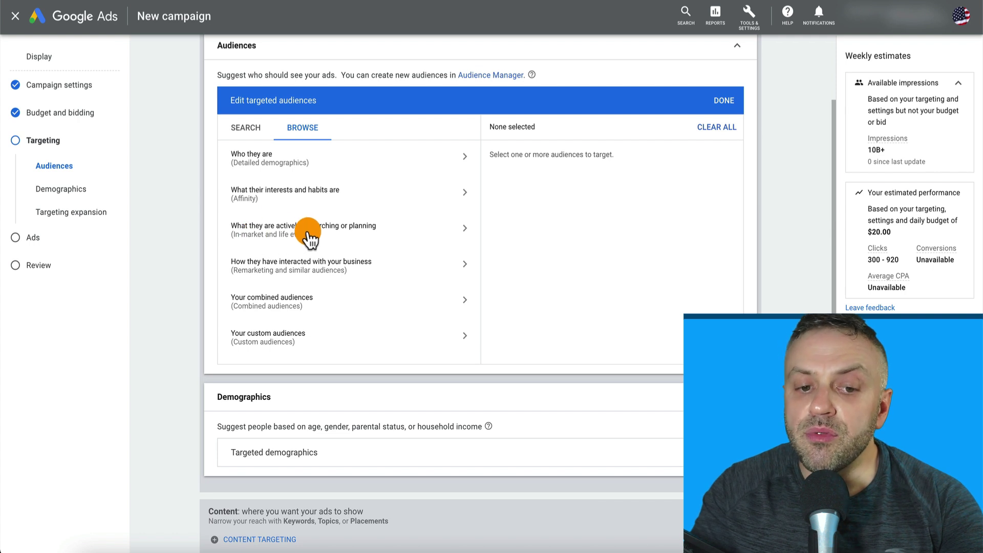
{"action": "left_click", "coordinate": [296, 205]}
{"action": "scroll", "coordinate": [302, 282], "scroll_direction": "down", "scroll_amount": 1}
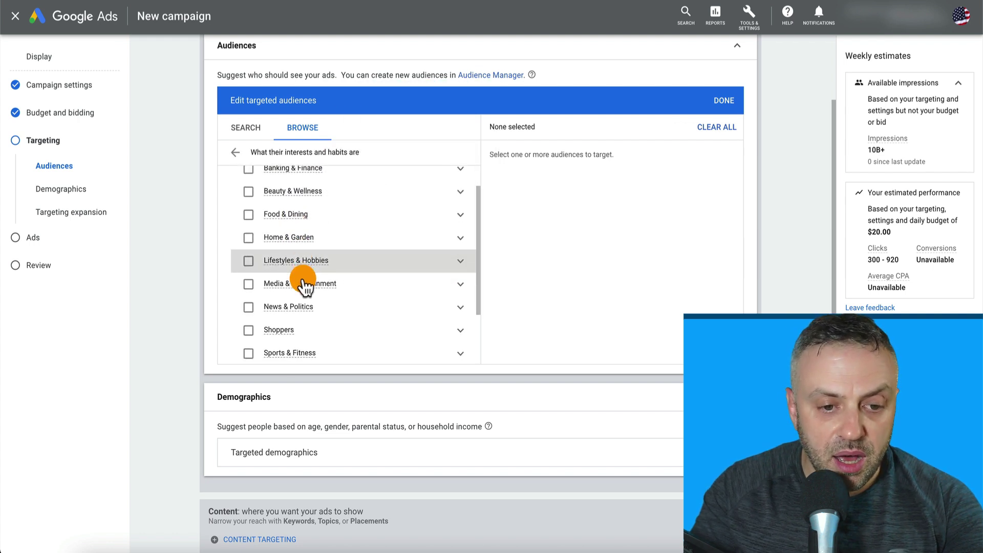
{"action": "scroll", "coordinate": [287, 271], "scroll_direction": "up", "scroll_amount": 1}
{"action": "scroll", "coordinate": [327, 220], "scroll_direction": "down", "scroll_amount": 1}
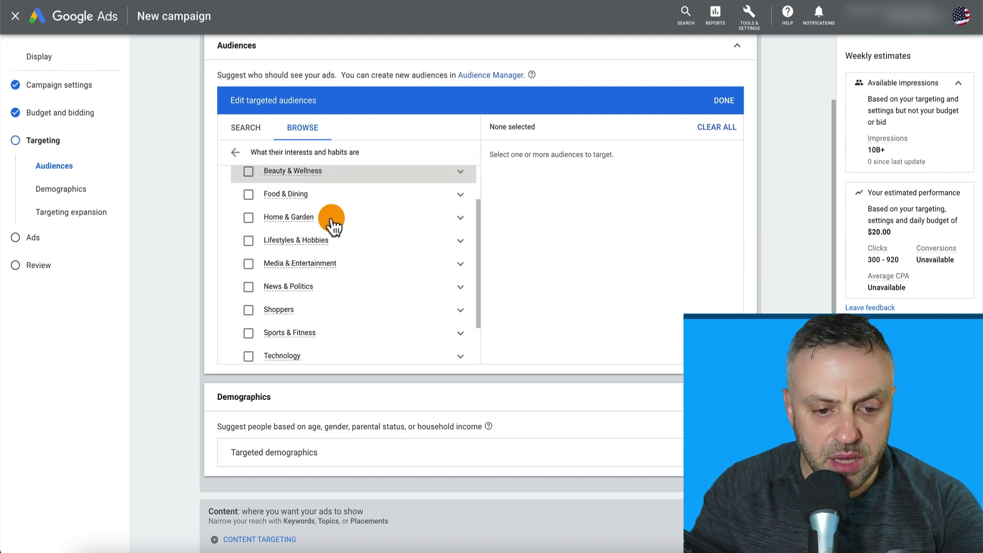
{"action": "scroll", "coordinate": [330, 220], "scroll_direction": "down", "scroll_amount": 1}
{"action": "scroll", "coordinate": [322, 220], "scroll_direction": "up", "scroll_amount": 1}
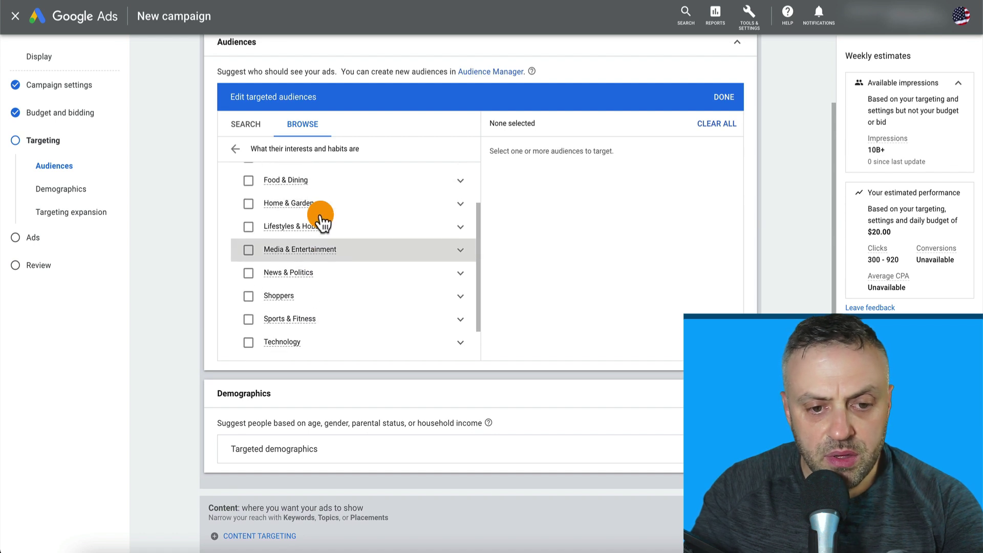
{"action": "scroll", "coordinate": [320, 220], "scroll_direction": "up", "scroll_amount": 1}
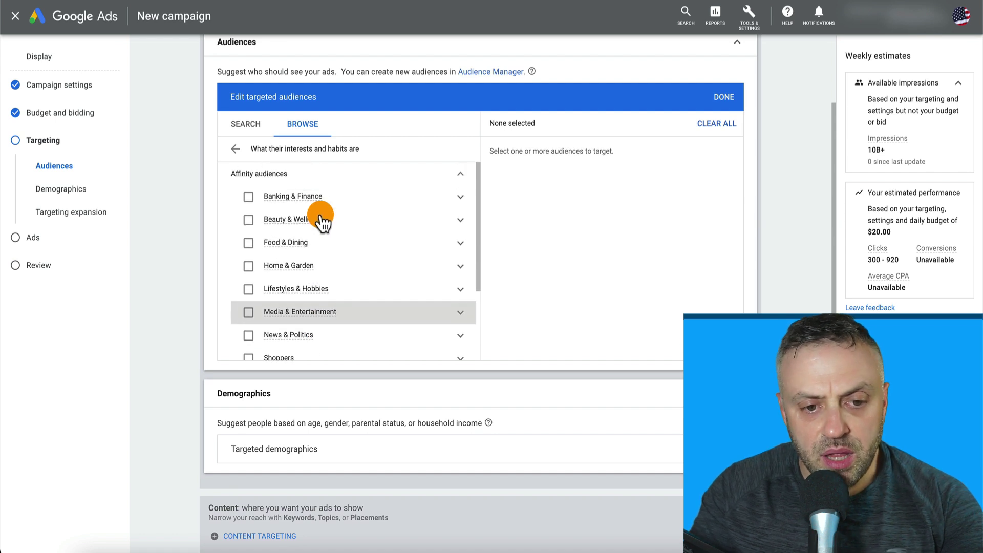
{"action": "left_click", "coordinate": [258, 130]}
{"action": "left_click", "coordinate": [310, 128]}
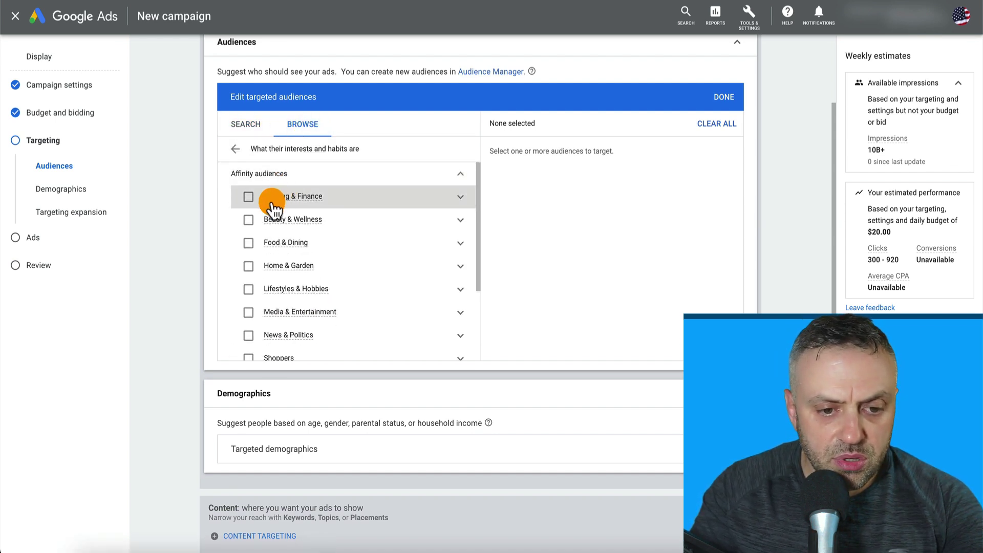
Step: Examine the affinity audiences inside Banking & Finance, Lifestyles & Hobbies and Technology
{"action": "left_click", "coordinate": [461, 198]}
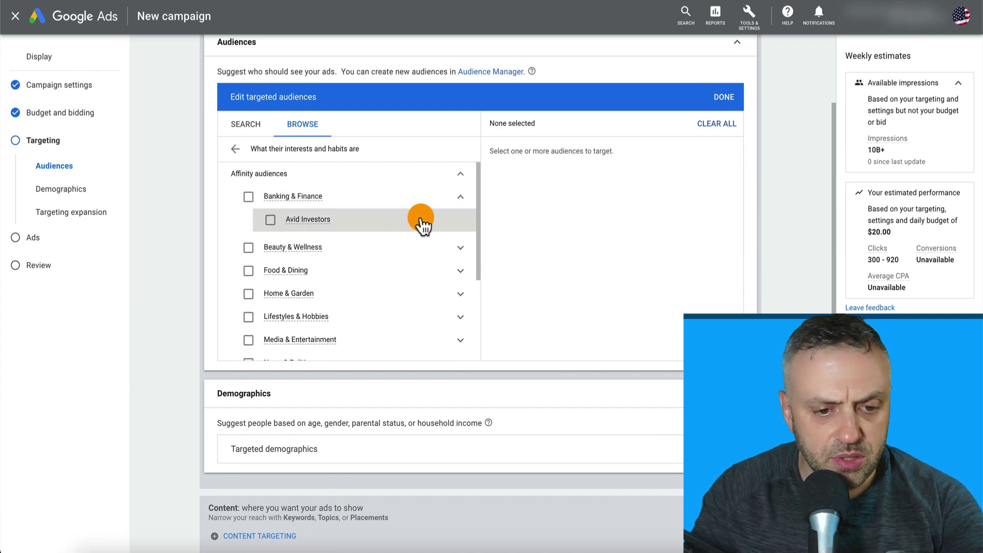
{"action": "scroll", "coordinate": [397, 261], "scroll_direction": "down", "scroll_amount": 1}
{"action": "scroll", "coordinate": [398, 260], "scroll_direction": "down", "scroll_amount": 1}
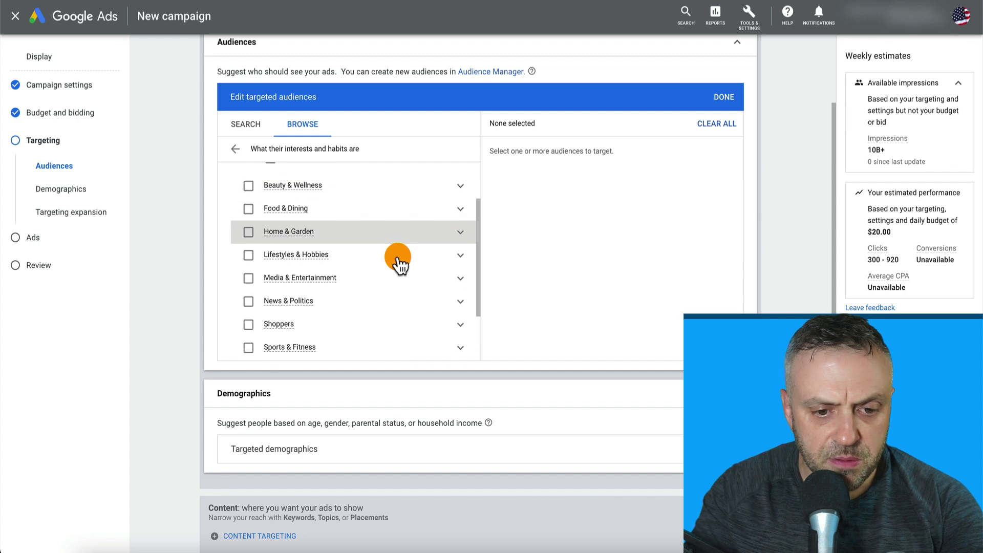
{"action": "left_click", "coordinate": [460, 254]}
{"action": "scroll", "coordinate": [463, 258], "scroll_direction": "down", "scroll_amount": 3}
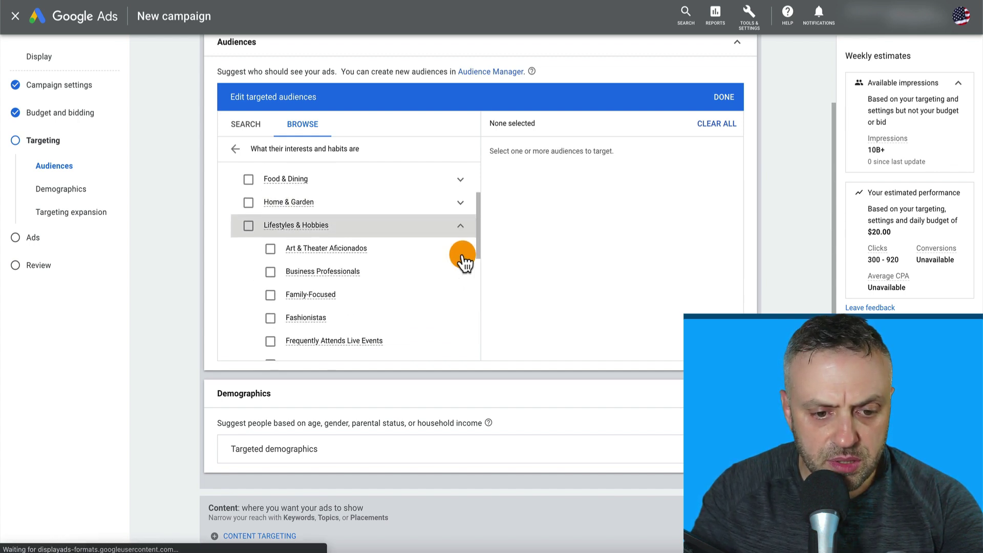
{"action": "scroll", "coordinate": [463, 261], "scroll_direction": "down", "scroll_amount": 4}
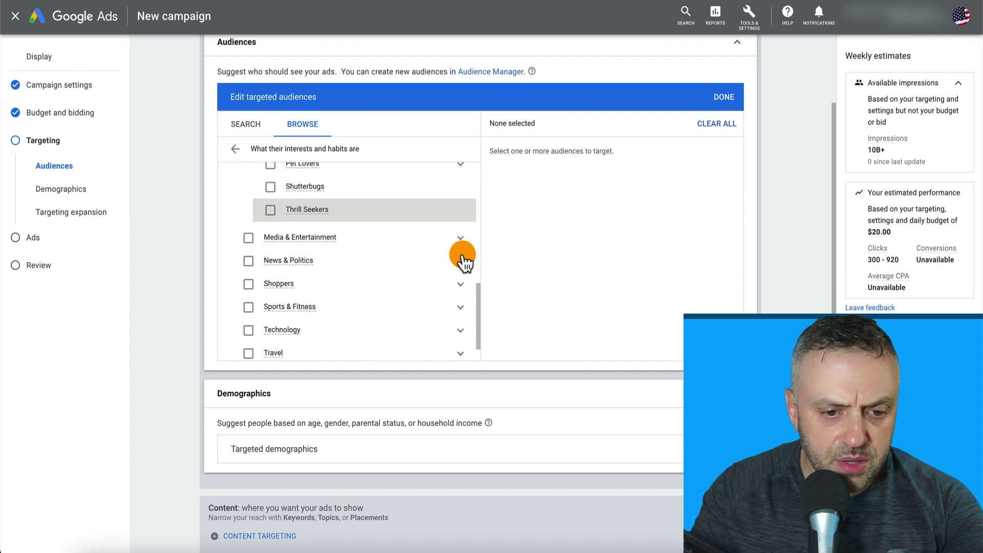
{"action": "scroll", "coordinate": [462, 260], "scroll_direction": "down", "scroll_amount": 1}
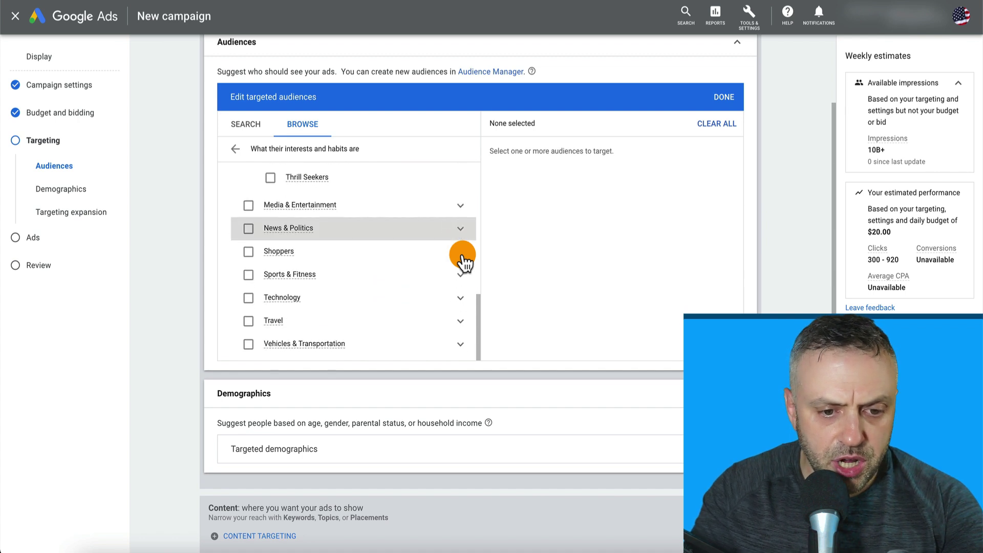
{"action": "left_click", "coordinate": [460, 298]}
{"action": "scroll", "coordinate": [384, 299], "scroll_direction": "down", "scroll_amount": 2}
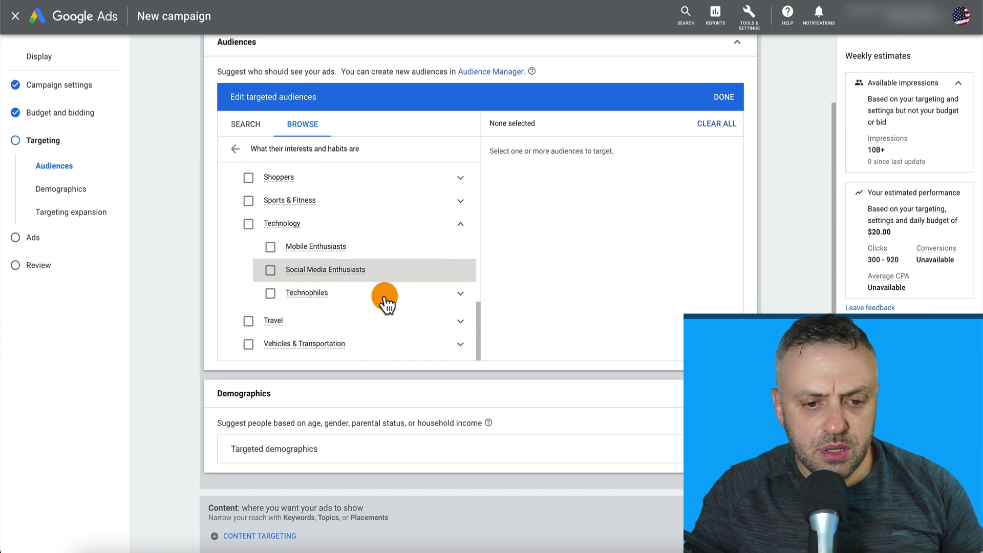
{"action": "scroll", "coordinate": [368, 287], "scroll_direction": "up", "scroll_amount": 5}
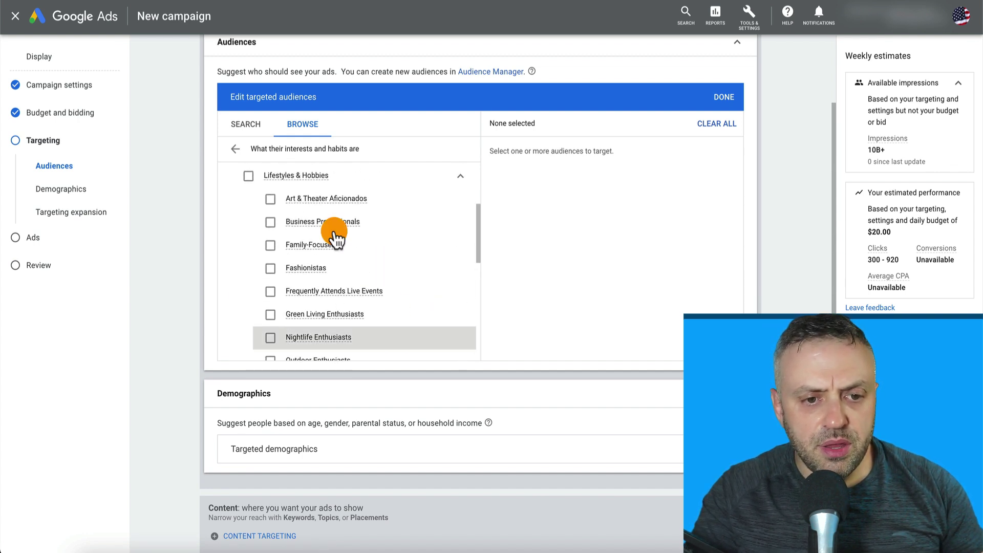
Step: Search the audiences for "business" and review the matching custom affinity and affinity audiences
{"action": "left_click", "coordinate": [249, 125]}
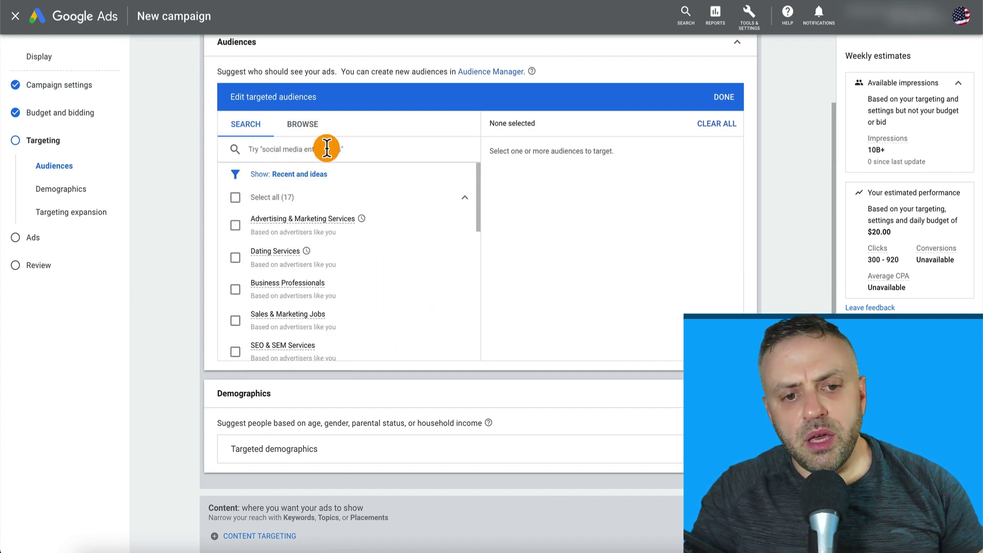
{"action": "type", "text": "business"}
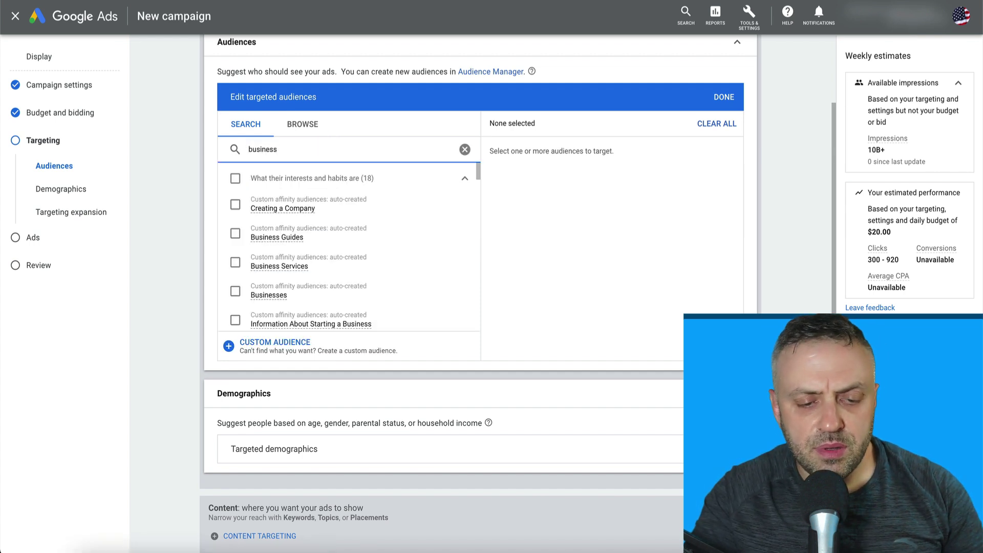
{"action": "left_click", "coordinate": [290, 208]}
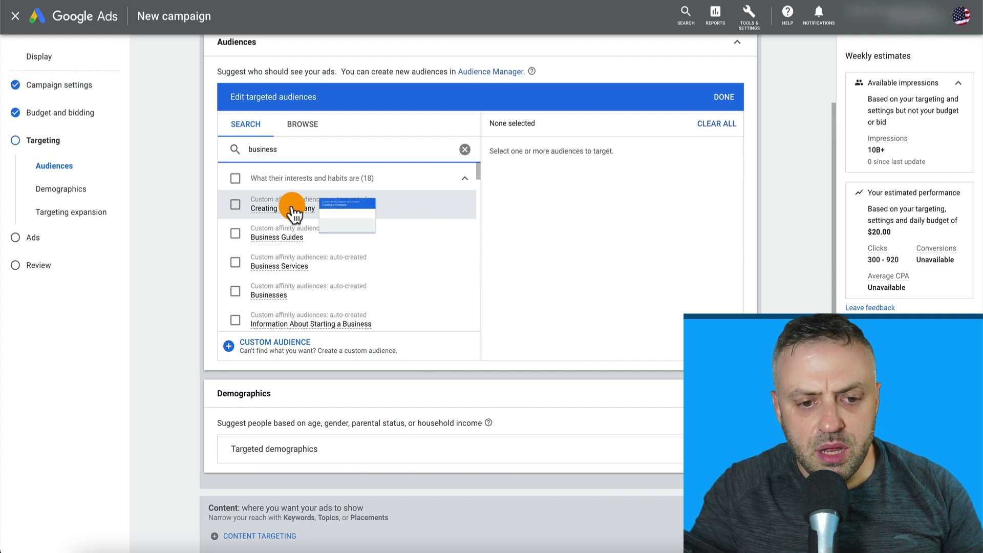
{"action": "mouse_move", "coordinate": [275, 303]}
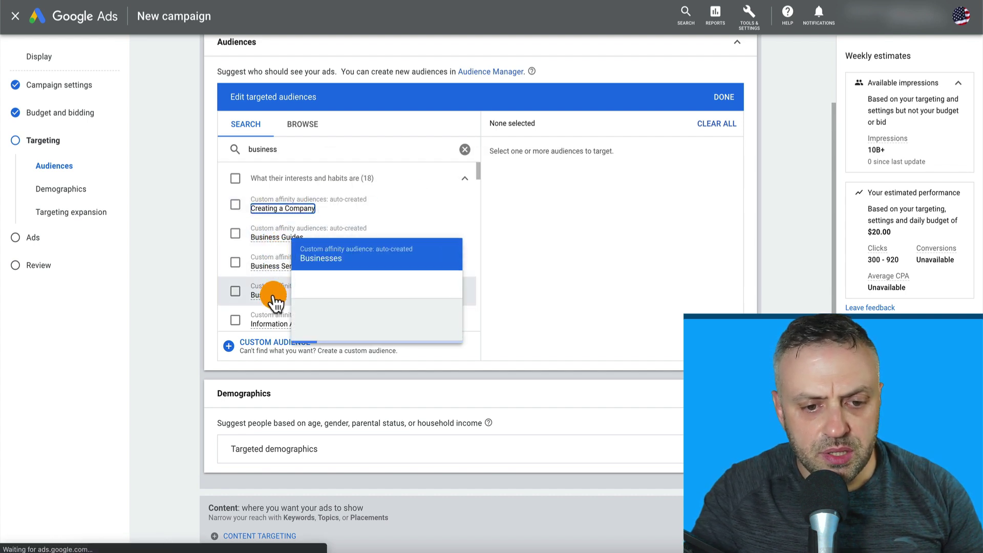
{"action": "scroll", "coordinate": [275, 302], "scroll_direction": "down", "scroll_amount": 2}
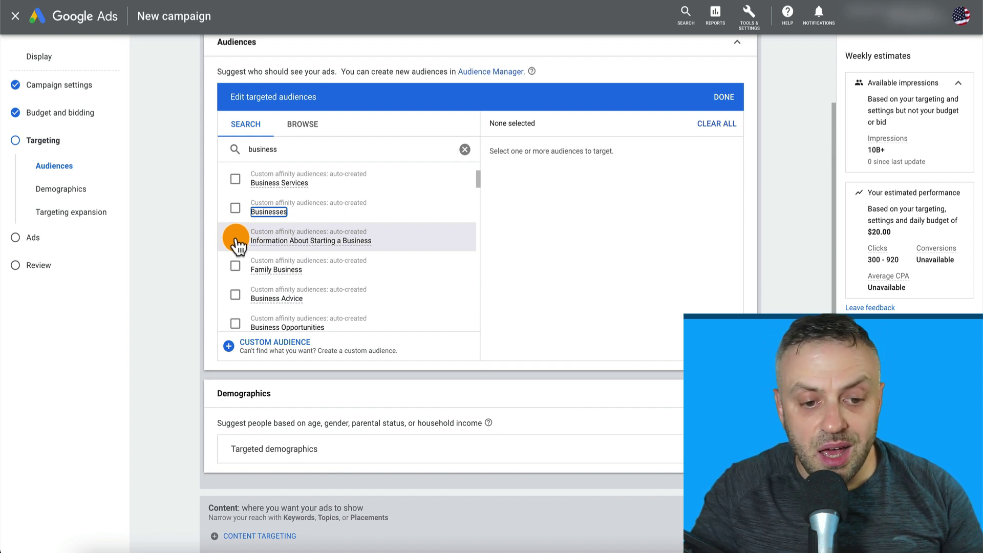
{"action": "scroll", "coordinate": [237, 244], "scroll_direction": "down", "scroll_amount": 3}
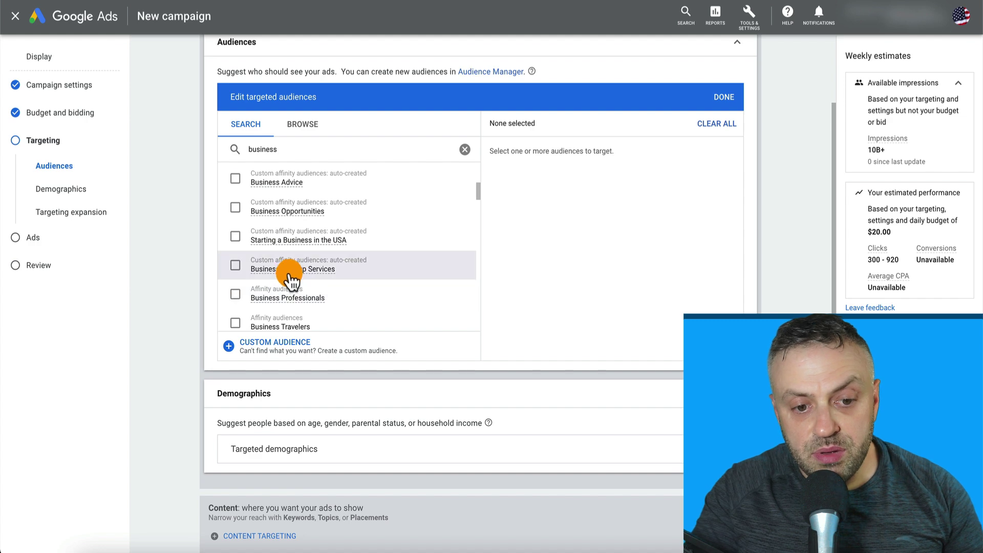
{"action": "scroll", "coordinate": [296, 251], "scroll_direction": "down", "scroll_amount": 5}
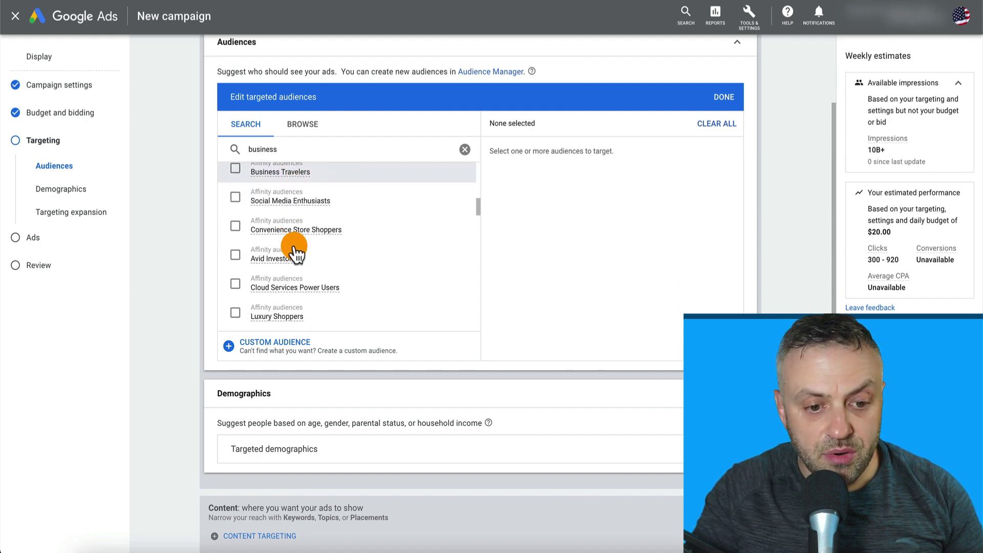
{"action": "scroll", "coordinate": [296, 251], "scroll_direction": "up", "scroll_amount": 2}
{"action": "mouse_move", "coordinate": [296, 251]}
{"action": "scroll", "coordinate": [292, 249], "scroll_direction": "down", "scroll_amount": 1}
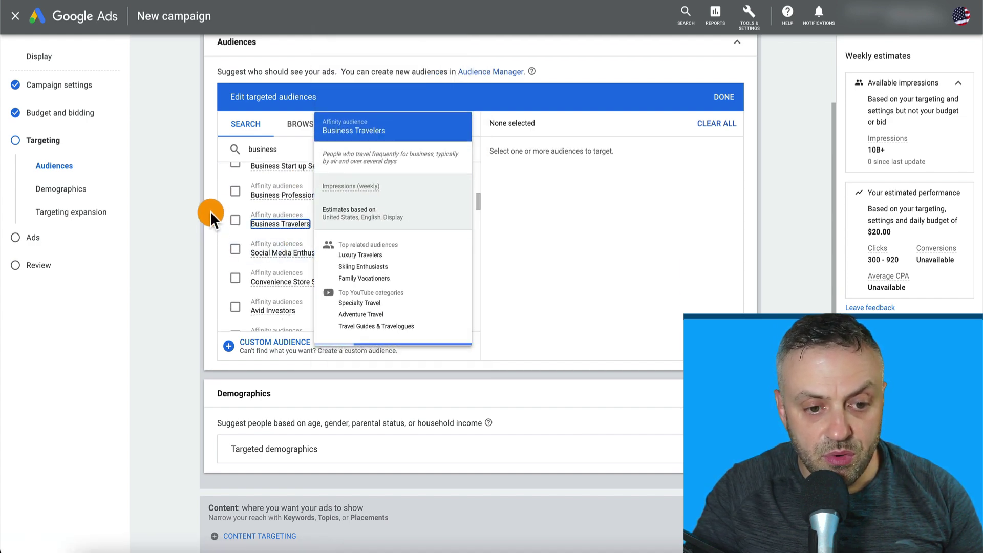
Step: Add the custom intent audience Business Magazines from the search results to the targeted audiences
{"action": "scroll", "coordinate": [223, 237], "scroll_direction": "down", "scroll_amount": 10}
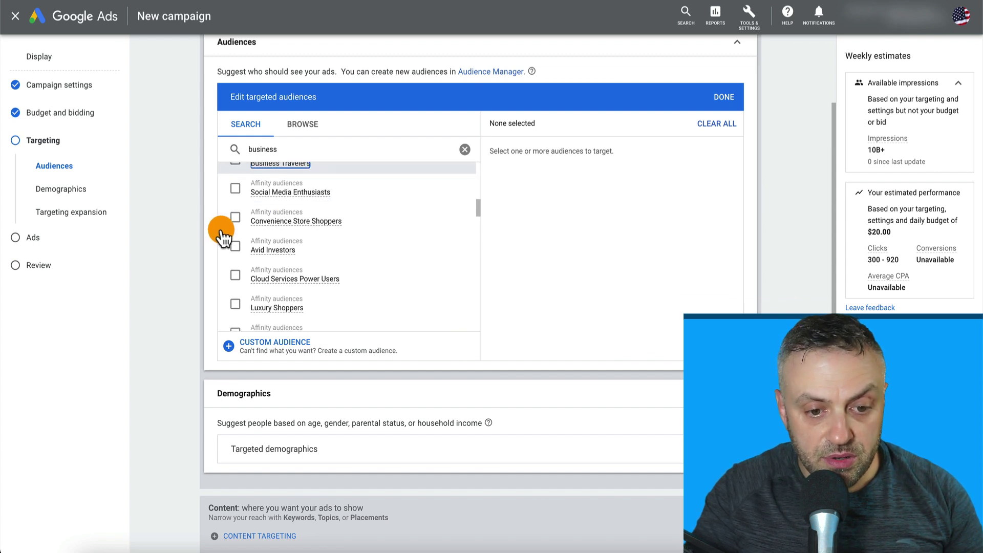
{"action": "scroll", "coordinate": [453, 238], "scroll_direction": "down", "scroll_amount": 5}
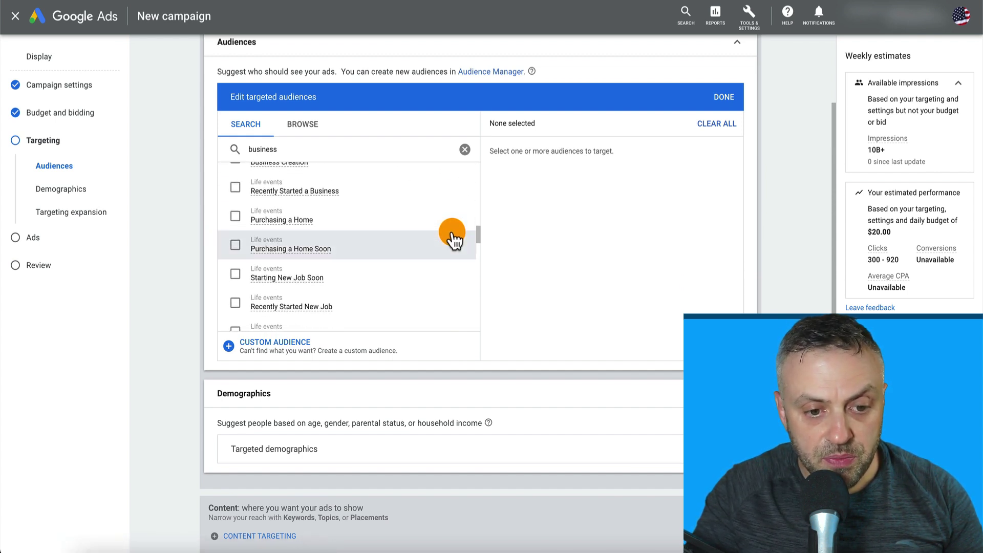
{"action": "scroll", "coordinate": [453, 238], "scroll_direction": "down", "scroll_amount": 3}
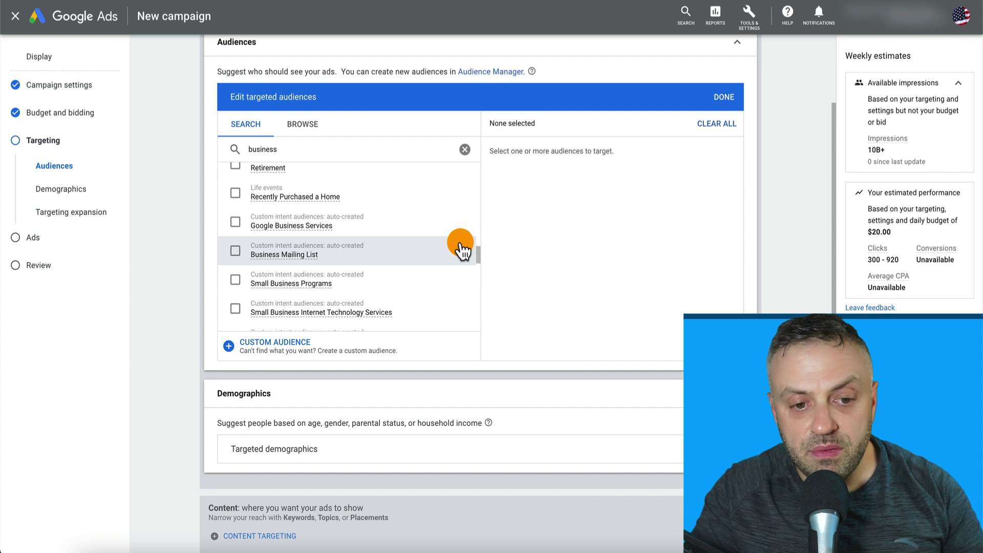
{"action": "scroll", "coordinate": [452, 244], "scroll_direction": "down", "scroll_amount": 2}
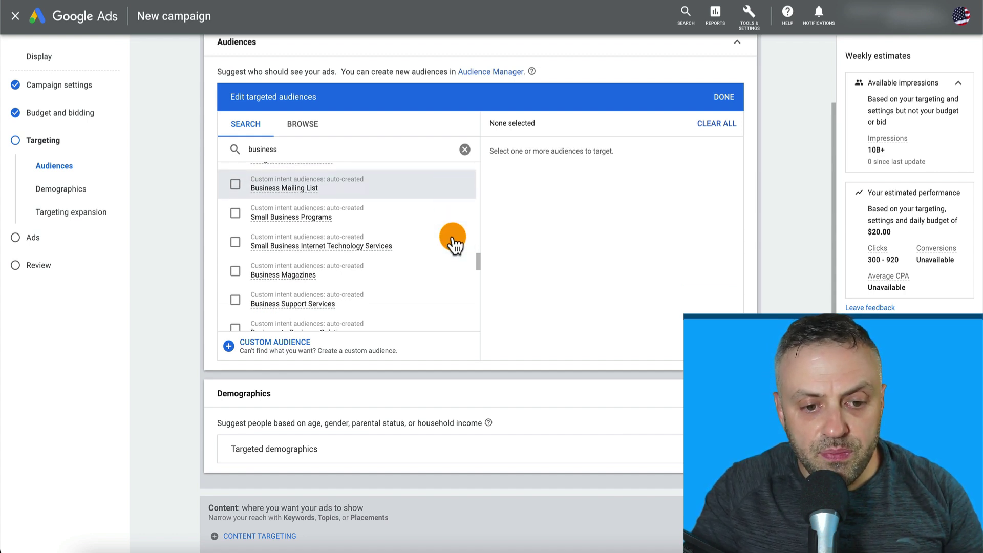
{"action": "left_click", "coordinate": [235, 271]}
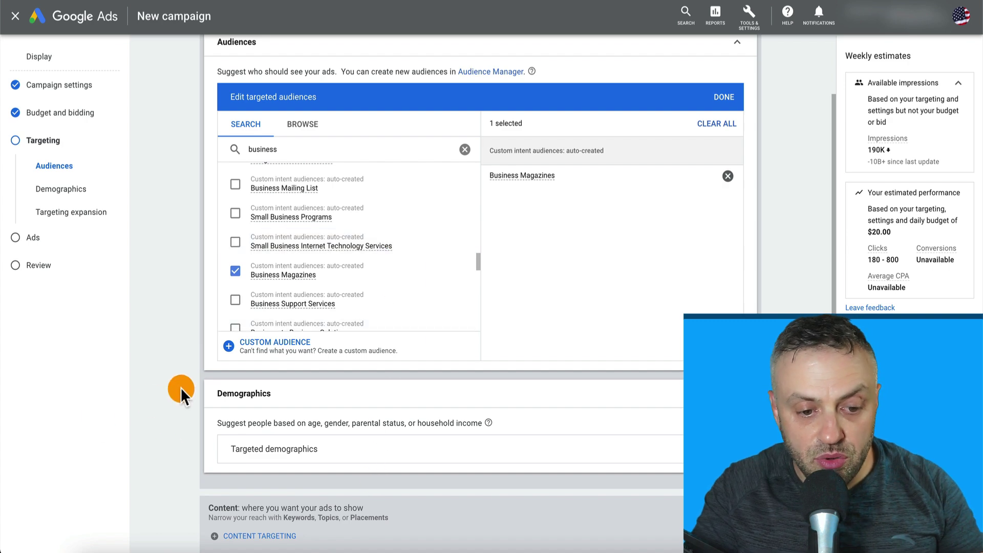
Step: Add keyword targeting to the campaign's content and try the keyword "writing a book" before closing the empty keyword list
{"action": "scroll", "coordinate": [184, 387], "scroll_direction": "down", "scroll_amount": 4}
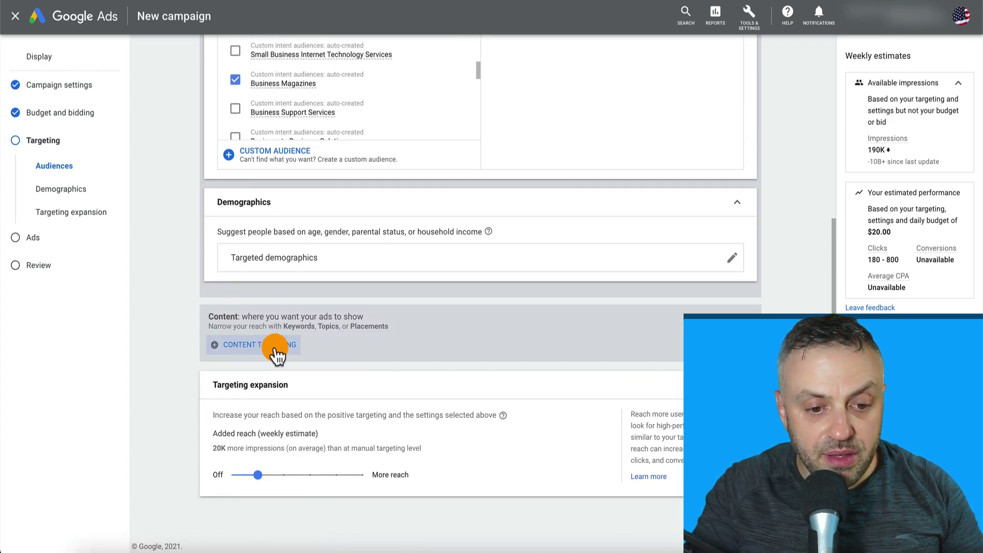
{"action": "left_click", "coordinate": [277, 355]}
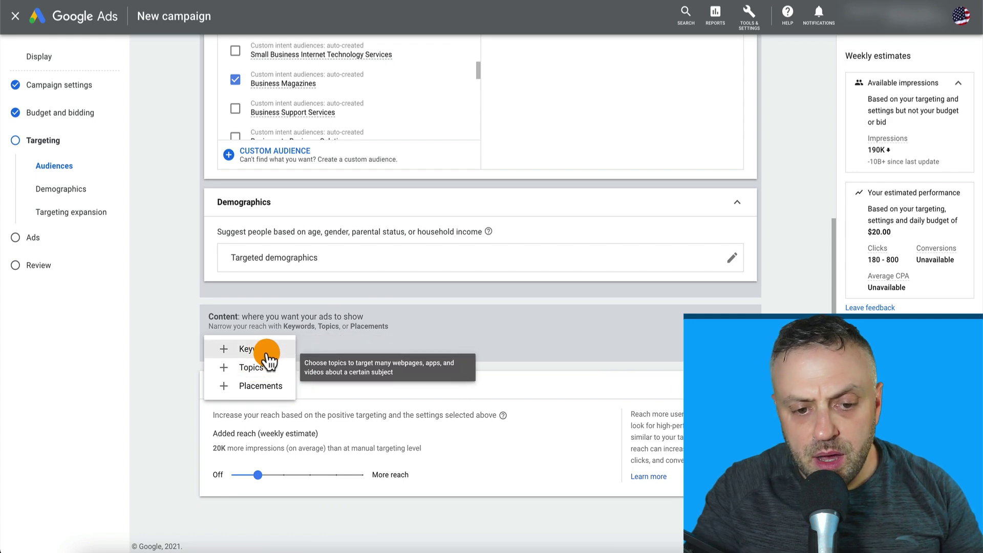
{"action": "left_click", "coordinate": [262, 350]}
{"action": "scroll", "coordinate": [182, 389], "scroll_direction": "down", "scroll_amount": 3}
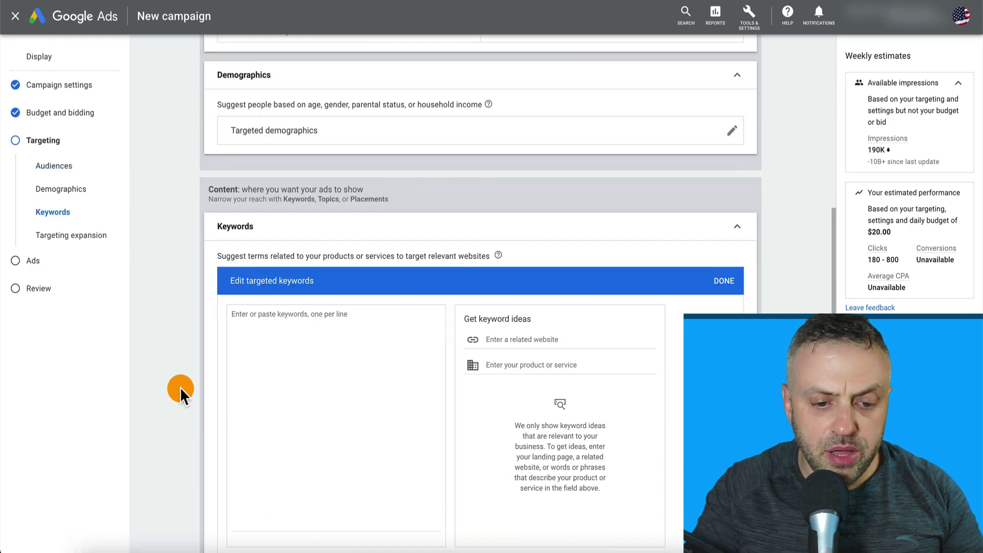
{"action": "left_click", "coordinate": [335, 326]}
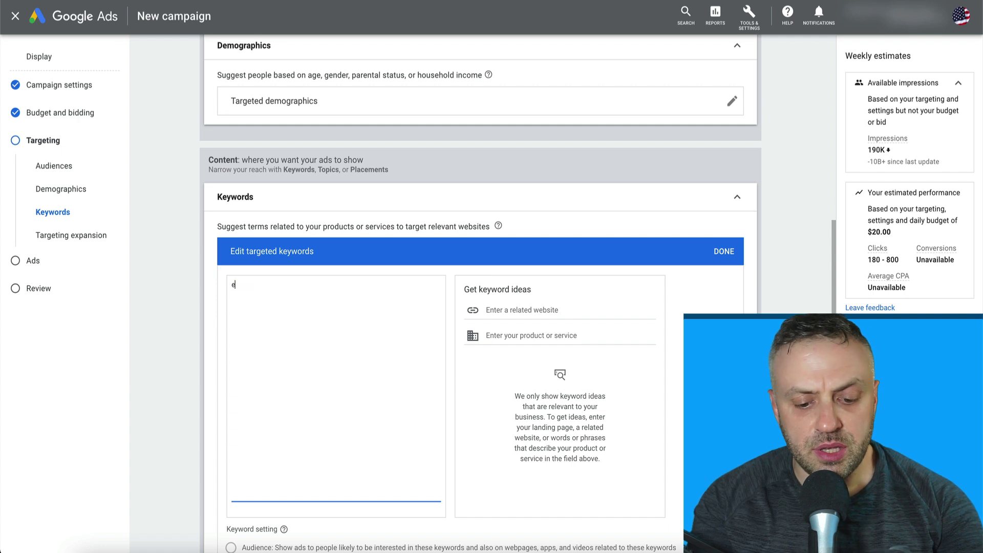
{"action": "type", "text": "writing a"}
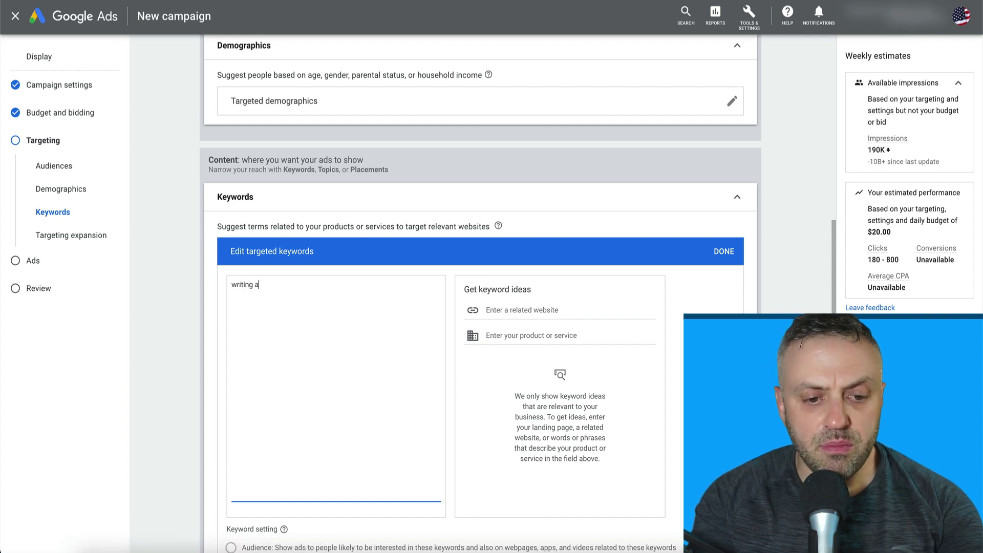
{"action": "type", "text": " book"}
{"action": "scroll", "coordinate": [548, 258], "scroll_direction": "down", "scroll_amount": 1}
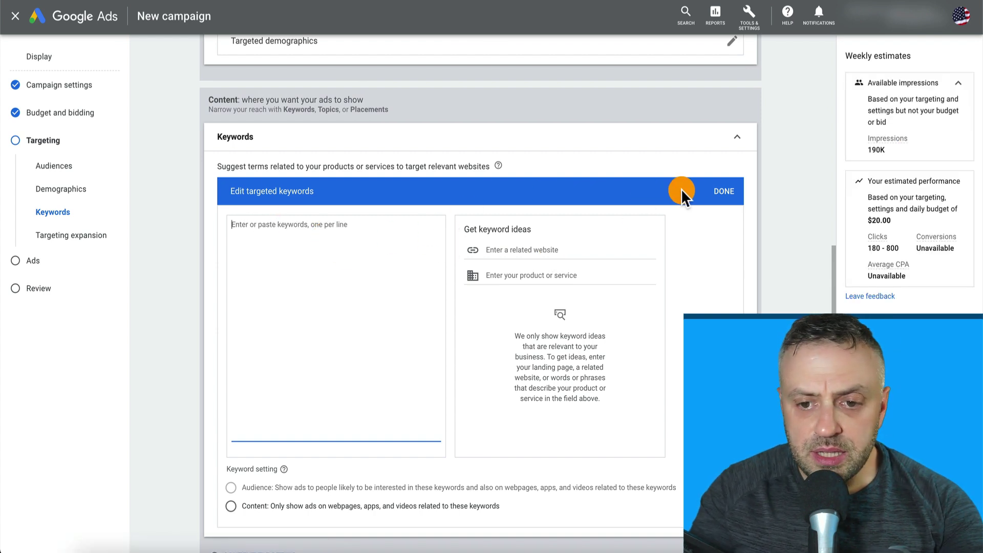
{"action": "left_click", "coordinate": [726, 195]}
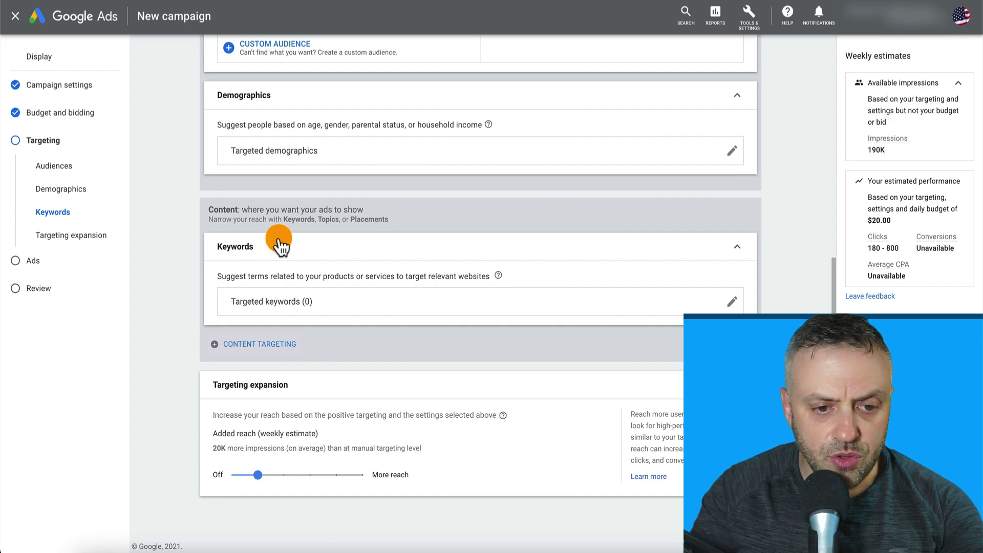
Step: Add topic targeting to the campaign's content and look through the topics matching "ebook"
{"action": "left_click", "coordinate": [280, 345]}
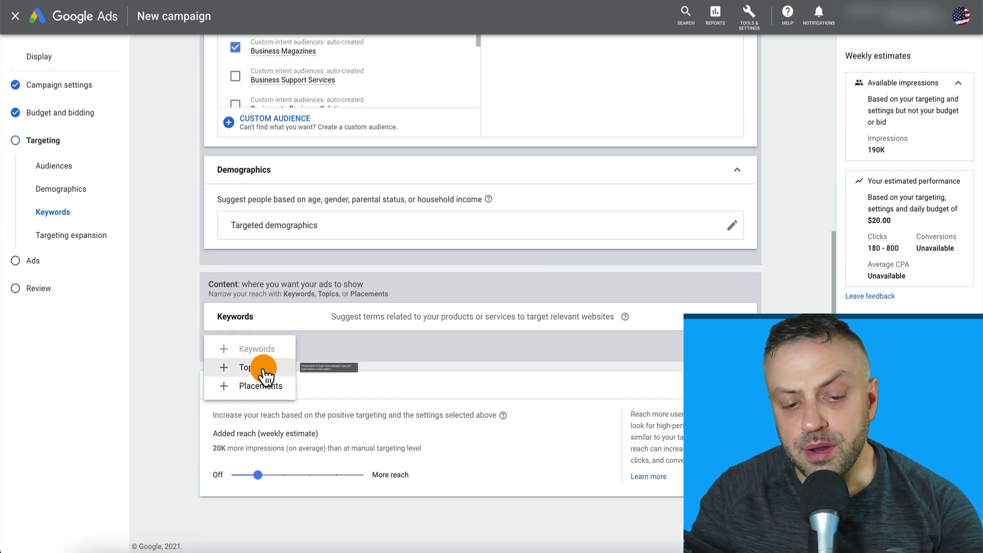
{"action": "left_click", "coordinate": [275, 369]}
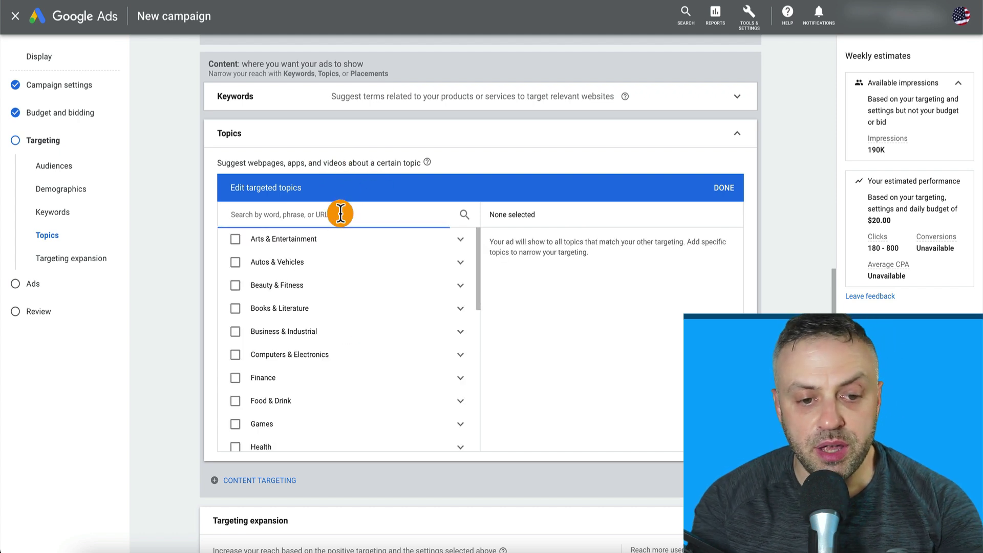
{"action": "type", "text": "ok"}
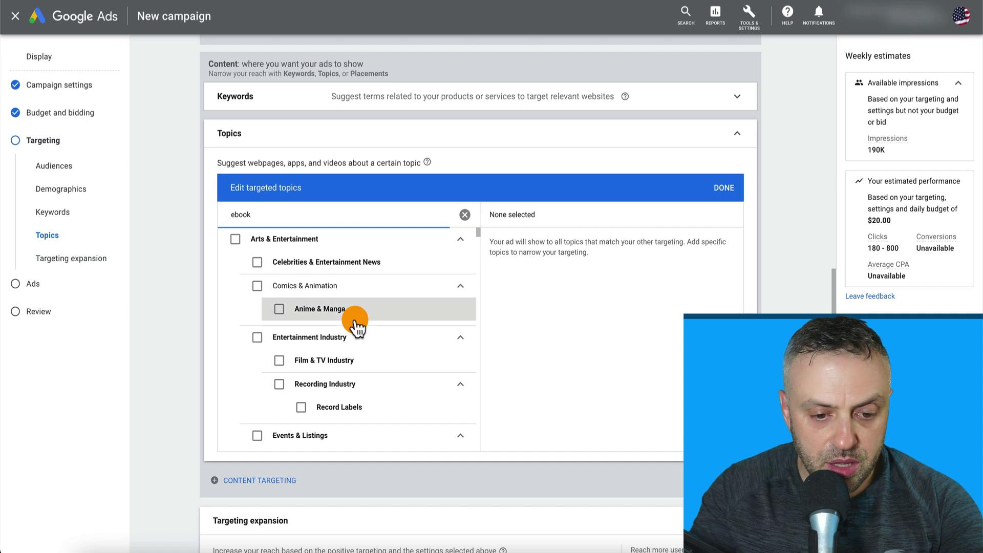
{"action": "left_click_drag", "start_coordinate": [478, 231], "coordinate": [481, 246]}
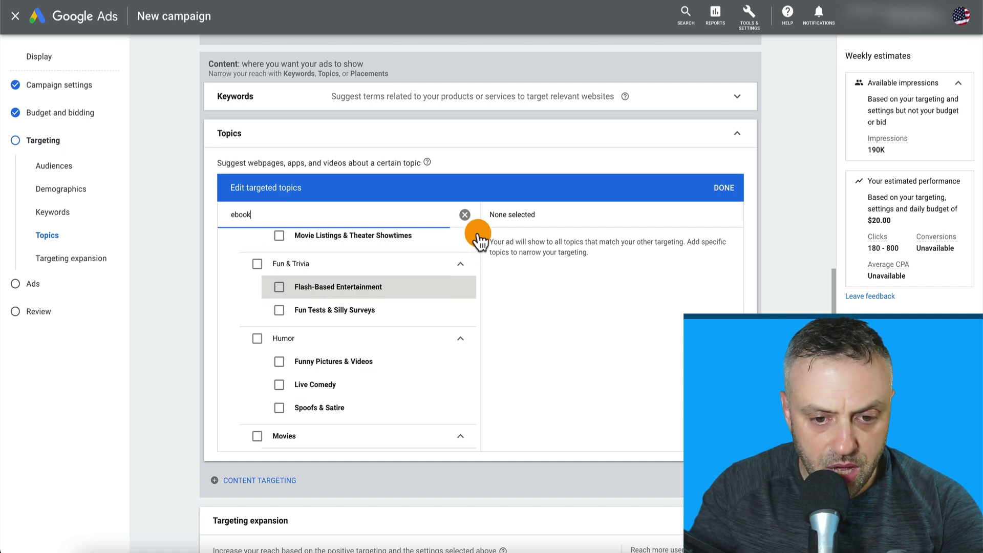
{"action": "left_click", "coordinate": [476, 325]}
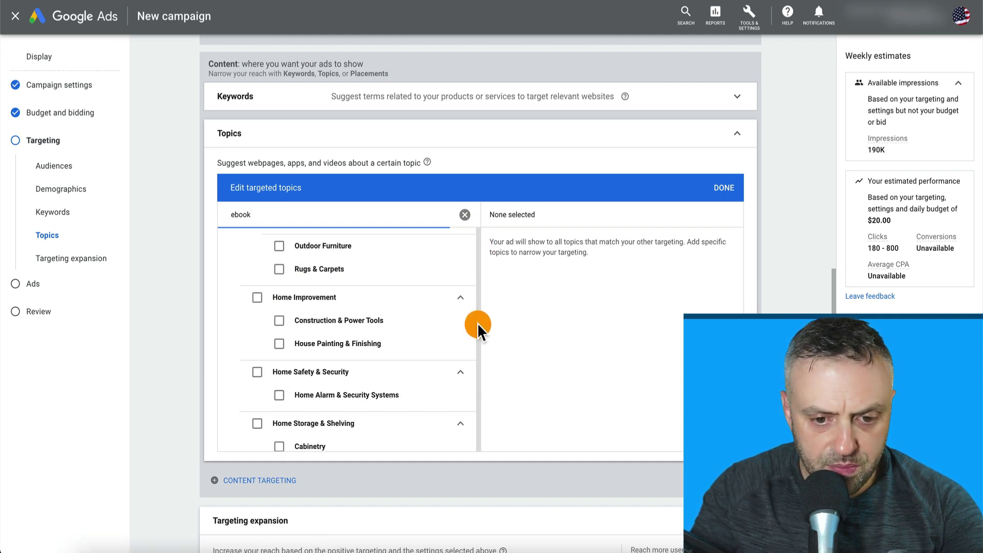
{"action": "mouse_move", "coordinate": [477, 324]}
{"action": "left_mouse_down"}
{"action": "mouse_move", "coordinate": [477, 433]}
{"action": "mouse_move", "coordinate": [478, 302]}
{"action": "left_mouse_up"}
Step: Search the topics for "writing a book" and look over the audience selection alongside the matching topics
{"action": "key", "text": "BackSpace"}
{"action": "key", "text": "BackSpace"}
{"action": "key", "text": "BackSpace"}
{"action": "key", "text": "BackSpace"}
{"action": "key", "text": "BackSpace"}
{"action": "type", "text": "writing a book"}
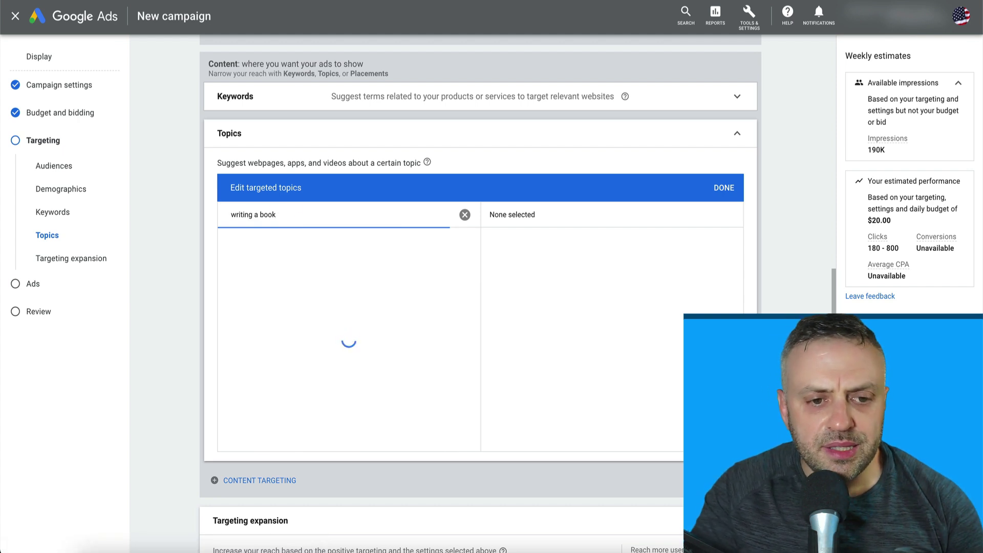
{"action": "scroll", "coordinate": [258, 184], "scroll_direction": "up", "scroll_amount": 2}
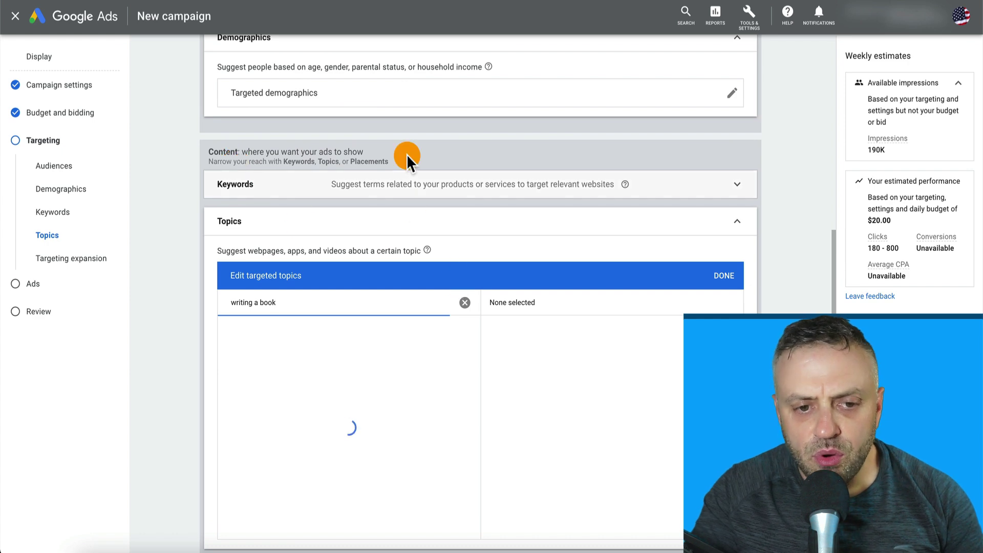
{"action": "scroll", "coordinate": [406, 156], "scroll_direction": "up", "scroll_amount": 6}
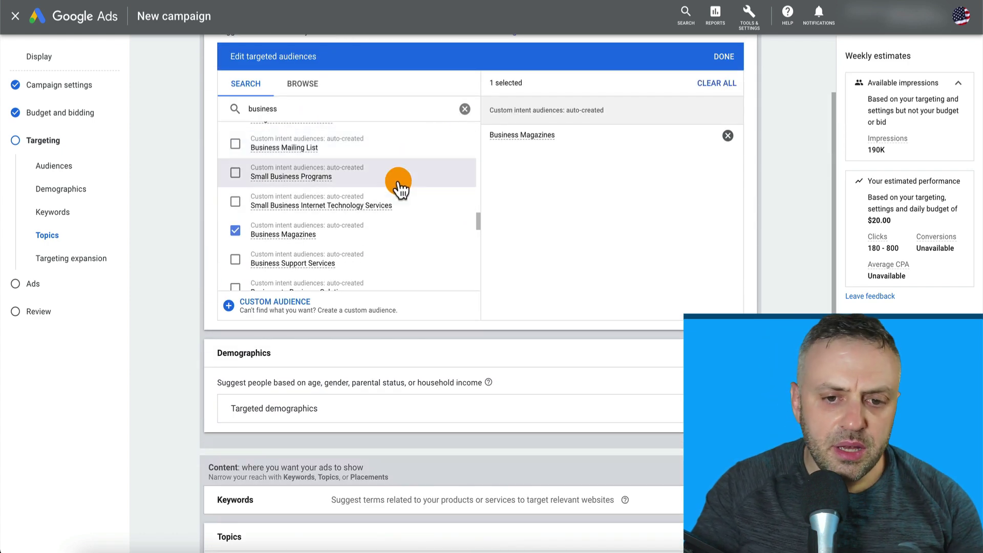
{"action": "scroll", "coordinate": [400, 189], "scroll_direction": "down", "scroll_amount": 5}
{"action": "scroll", "coordinate": [286, 218], "scroll_direction": "up", "scroll_amount": 4}
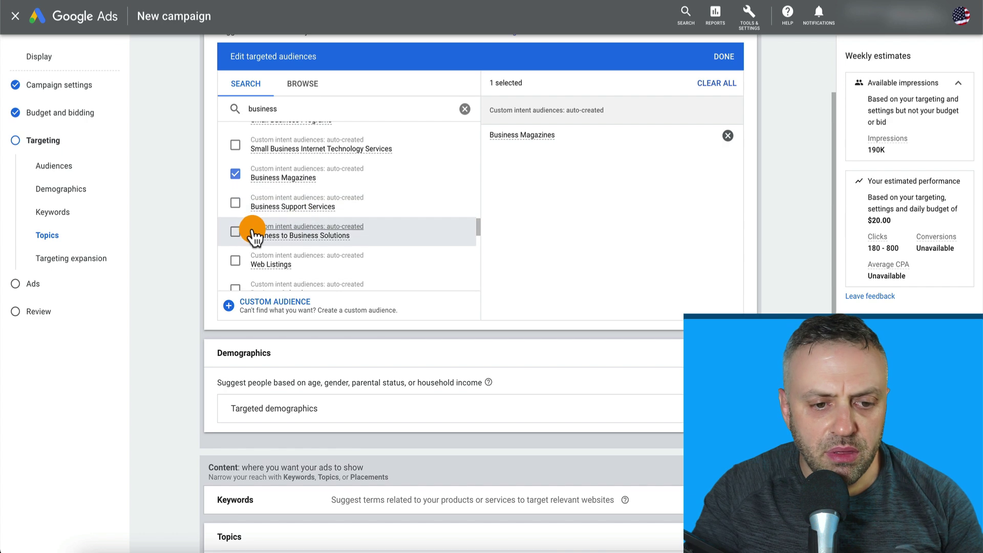
{"action": "scroll", "coordinate": [208, 227], "scroll_direction": "down", "scroll_amount": 9}
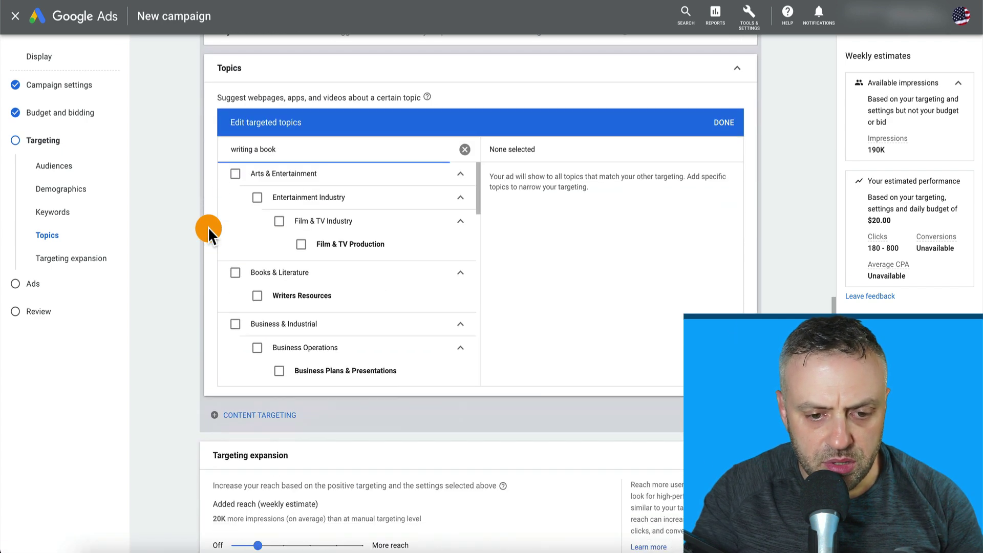
Step: Try the topics Books & Literature and Writers Resources, deselect both and collapse the Topics section
{"action": "left_click", "coordinate": [236, 275]}
{"action": "left_click", "coordinate": [257, 294]}
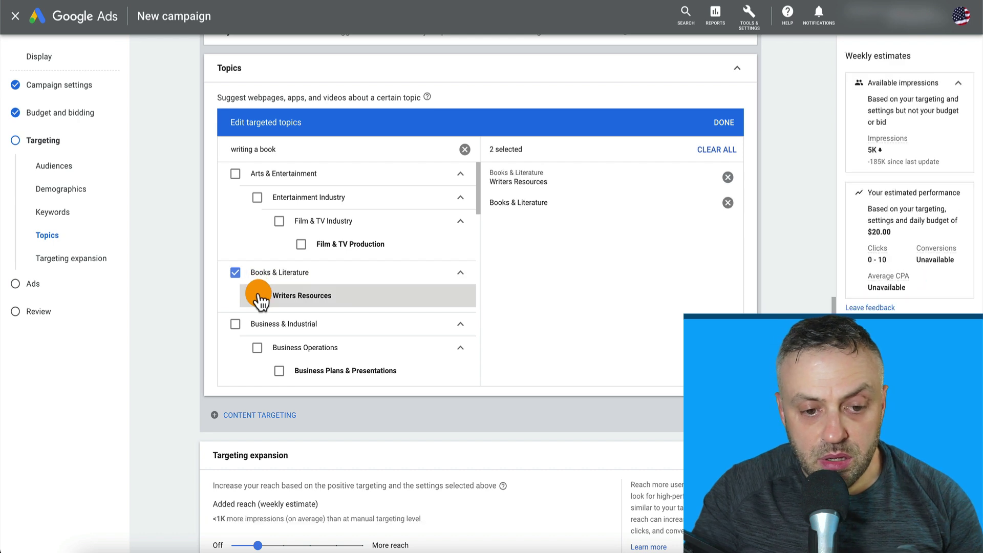
{"action": "left_click", "coordinate": [237, 275]}
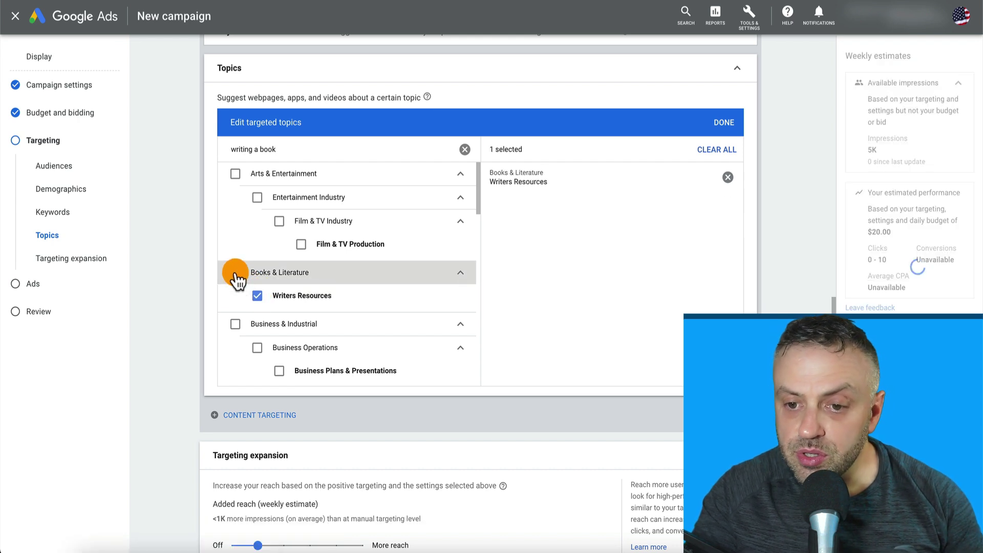
{"action": "left_click", "coordinate": [254, 297]}
{"action": "scroll", "coordinate": [243, 307], "scroll_direction": "down", "scroll_amount": 3}
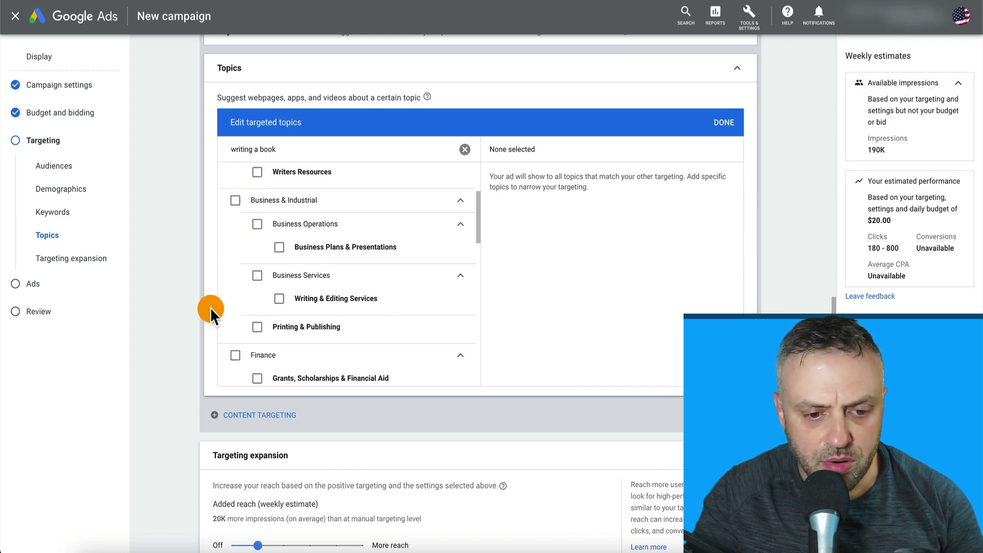
{"action": "scroll", "coordinate": [207, 308], "scroll_direction": "up", "scroll_amount": 5}
{"action": "scroll", "coordinate": [207, 309], "scroll_direction": "down", "scroll_amount": 3}
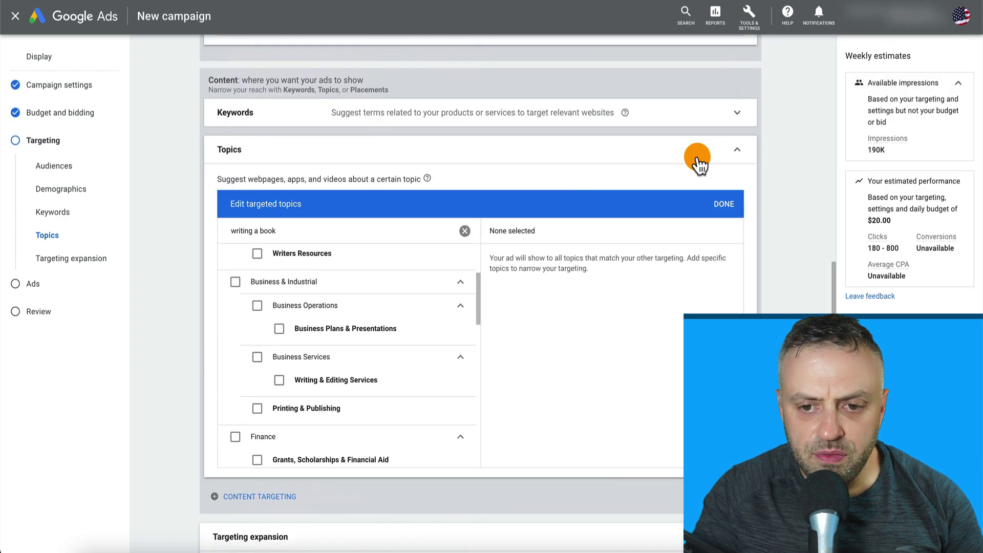
{"action": "left_click", "coordinate": [739, 149]}
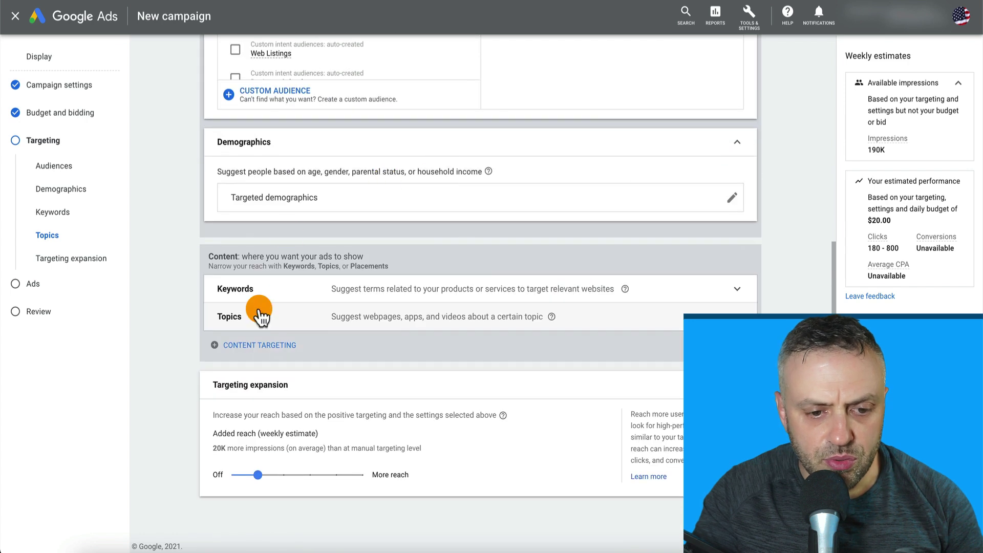
Step: Add placement targeting to the campaign's content and look into the Websites placement category
{"action": "left_click", "coordinate": [241, 346]}
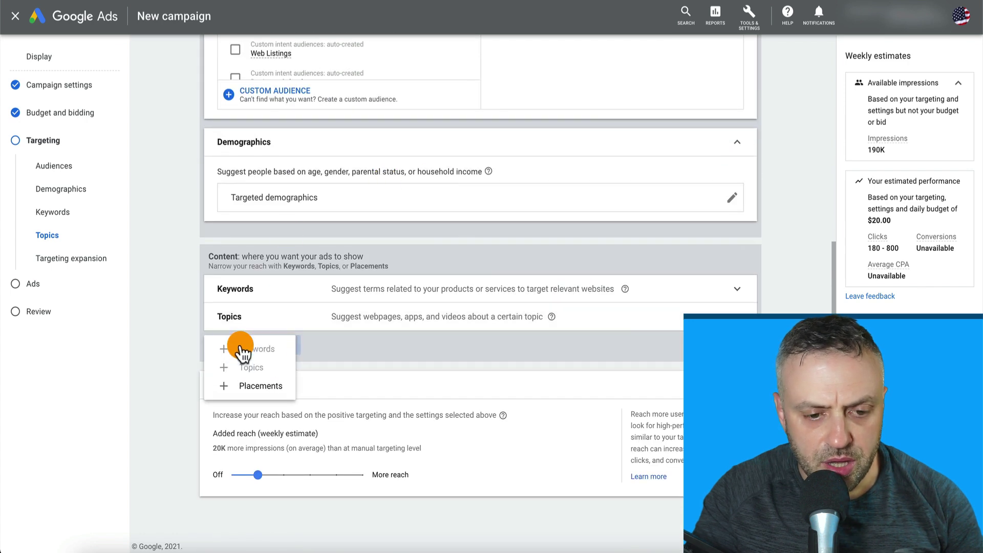
{"action": "left_click", "coordinate": [277, 385]}
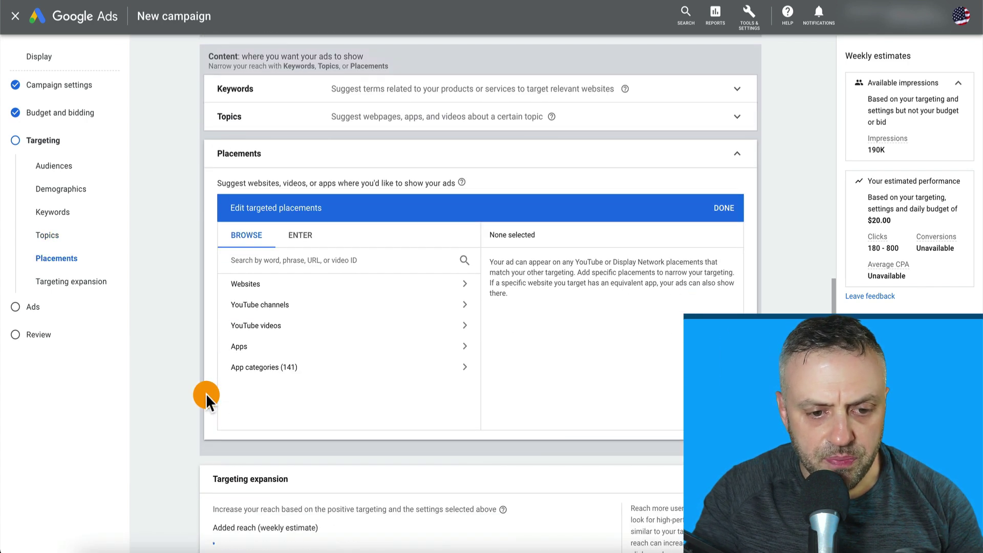
{"action": "left_click", "coordinate": [297, 286]}
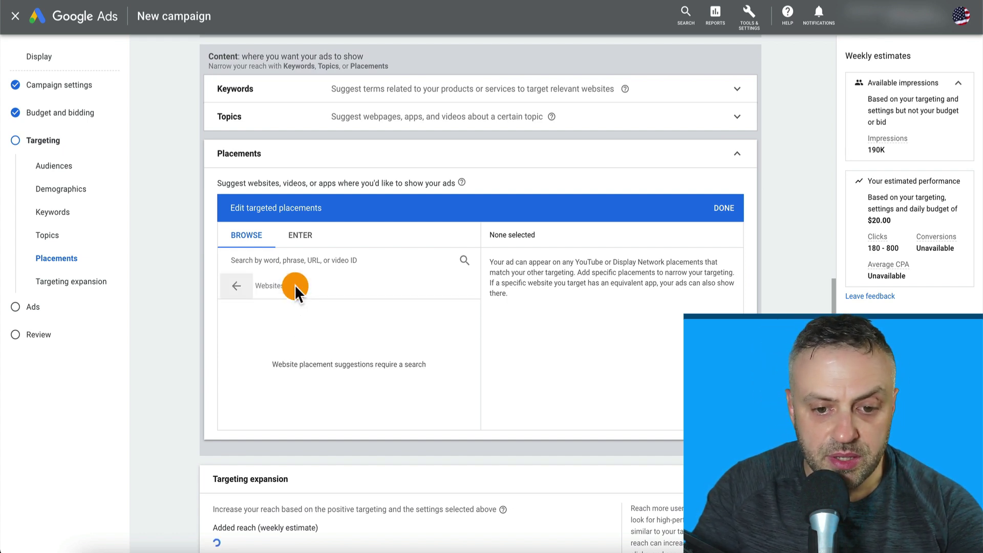
{"action": "left_click", "coordinate": [240, 286]}
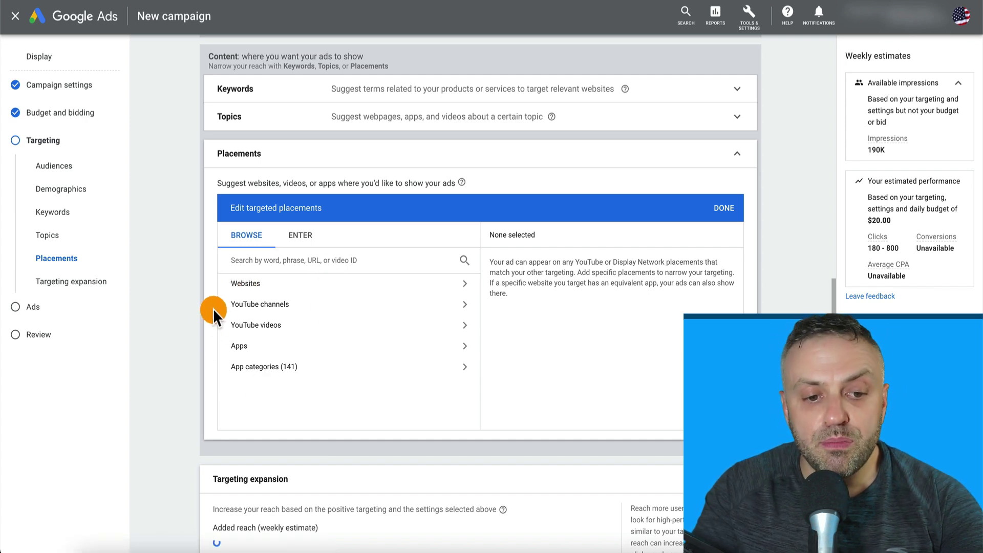
Step: Try adding the custom intent audience Small Business Programs alongside Business Magazines and remove it again
{"action": "scroll", "coordinate": [209, 293], "scroll_direction": "up", "scroll_amount": 10}
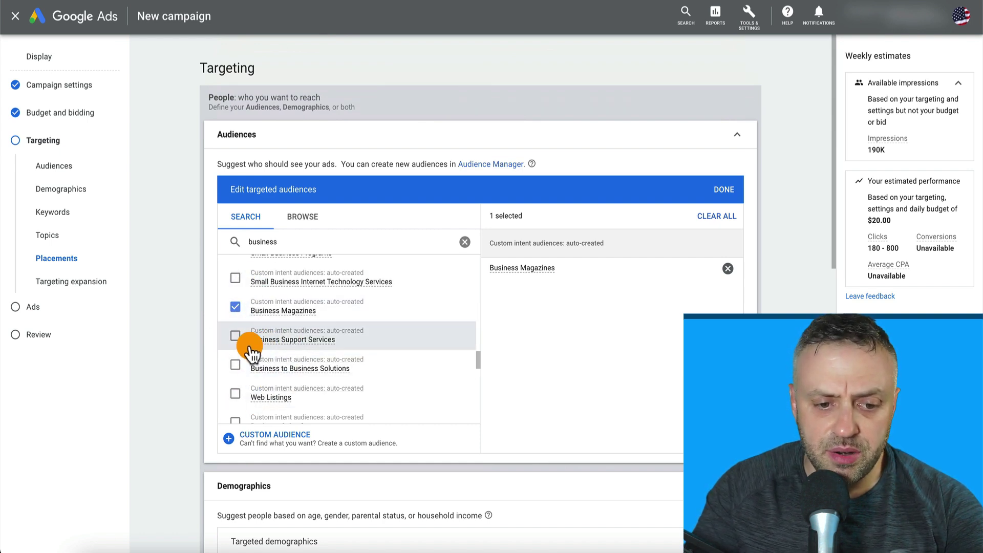
{"action": "scroll", "coordinate": [258, 344], "scroll_direction": "up", "scroll_amount": 1}
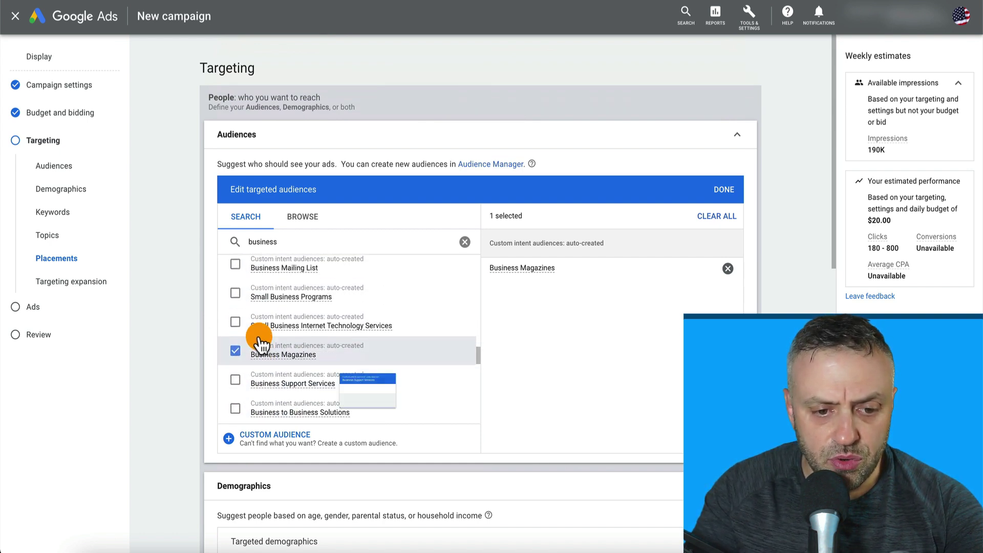
{"action": "left_click", "coordinate": [236, 296]}
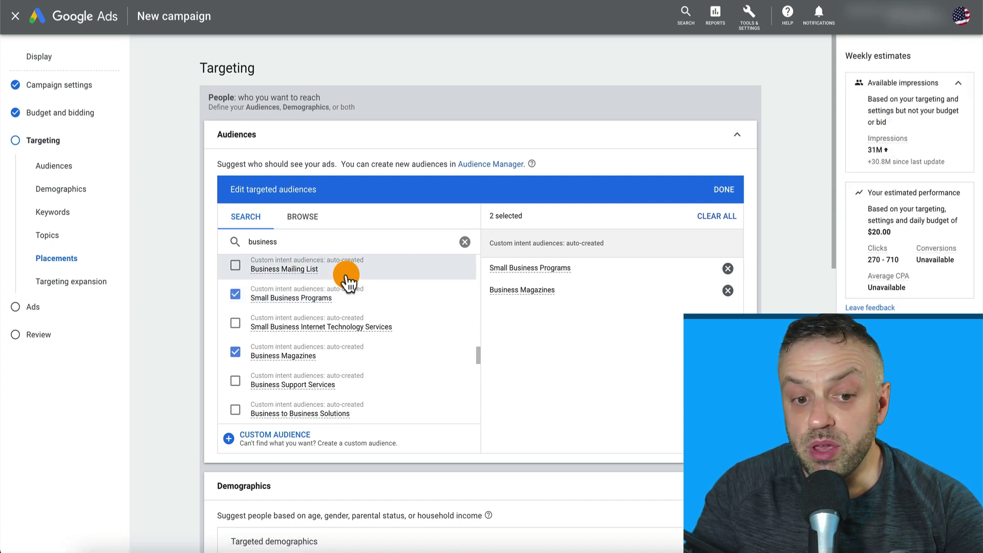
{"action": "left_click", "coordinate": [236, 296]}
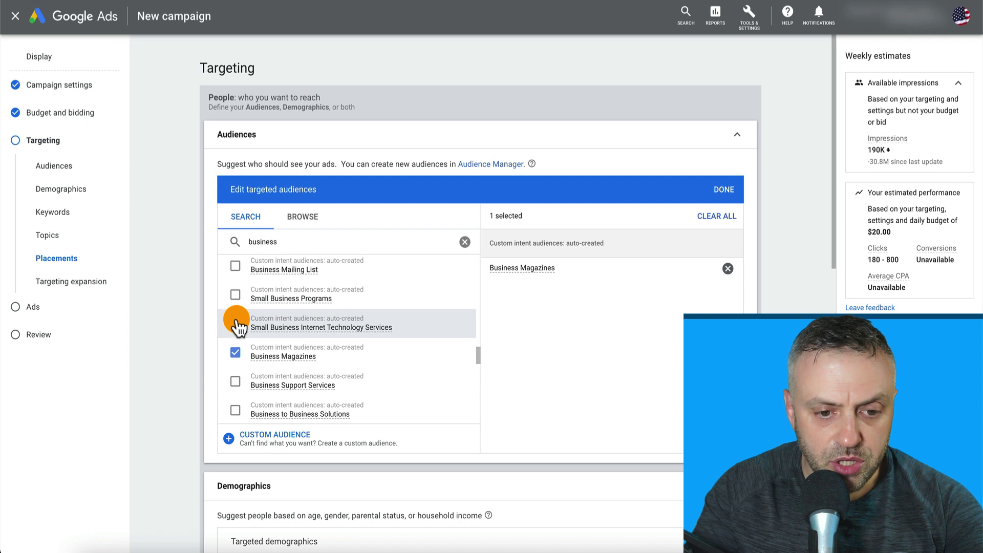
Step: Try the life event audience Business Creation and replace it with Starting a Business Soon in the targeted audiences
{"action": "scroll", "coordinate": [237, 307], "scroll_direction": "up", "scroll_amount": 1}
{"action": "scroll", "coordinate": [237, 307], "scroll_direction": "up", "scroll_amount": 5}
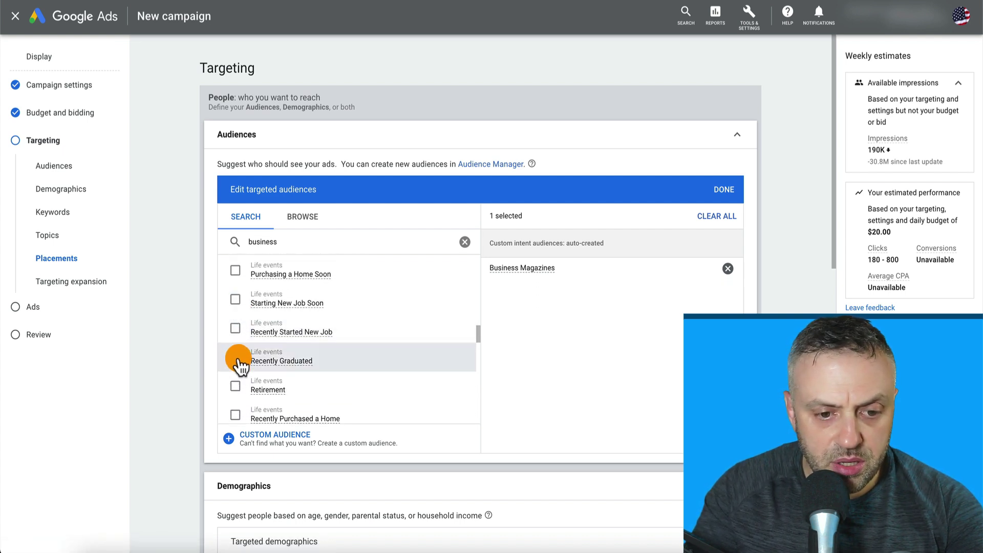
{"action": "scroll", "coordinate": [238, 309], "scroll_direction": "up", "scroll_amount": 2}
{"action": "scroll", "coordinate": [238, 307], "scroll_direction": "up", "scroll_amount": 1}
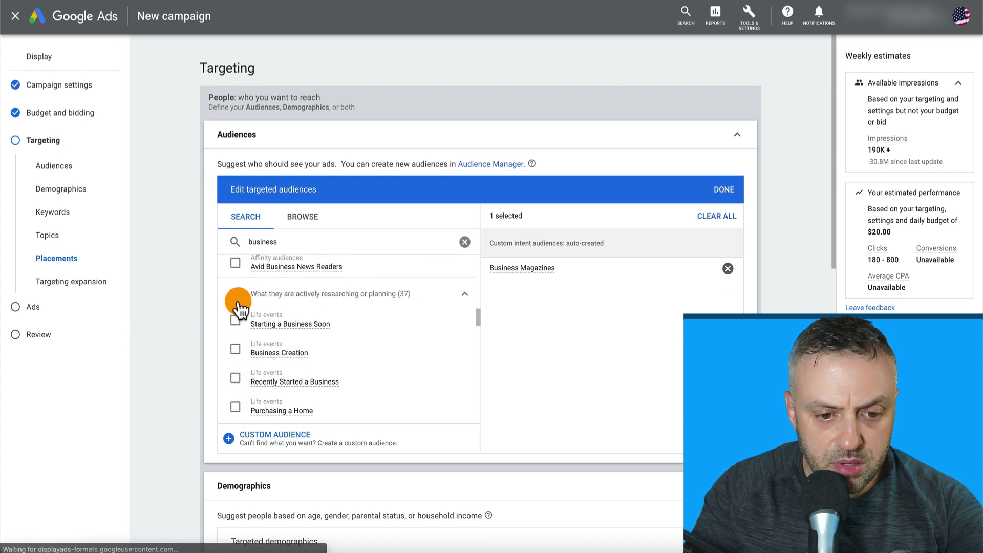
{"action": "left_click", "coordinate": [237, 354]}
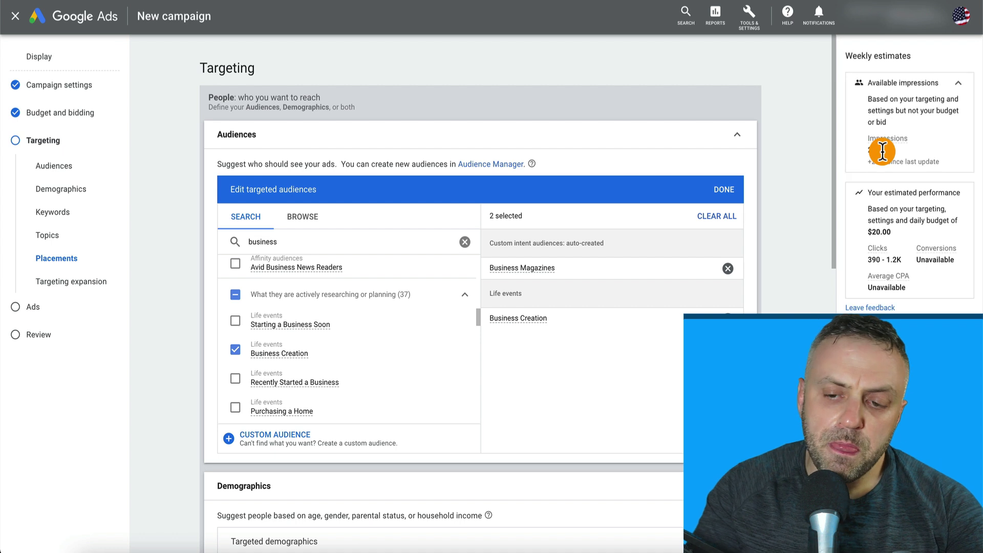
{"action": "left_click", "coordinate": [235, 350]}
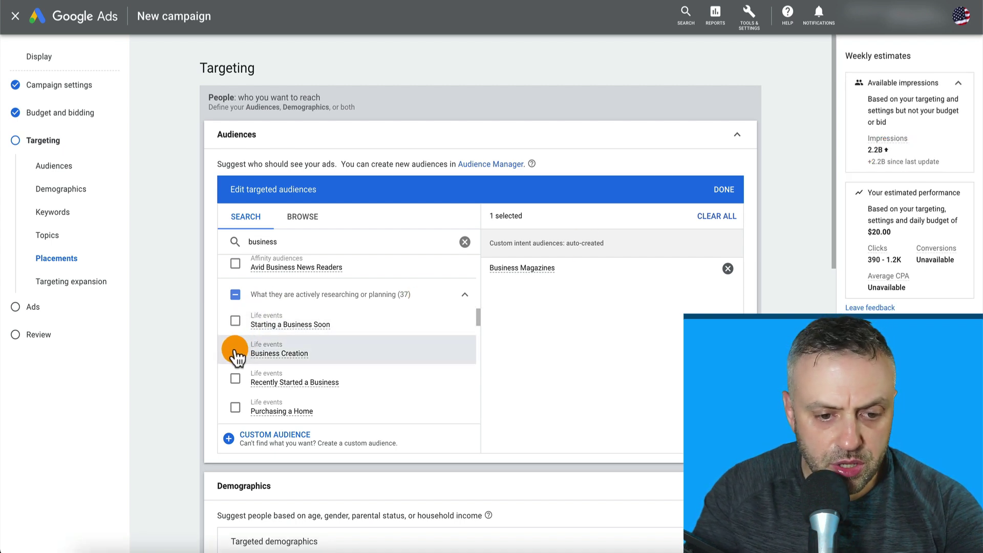
{"action": "left_click", "coordinate": [236, 322]}
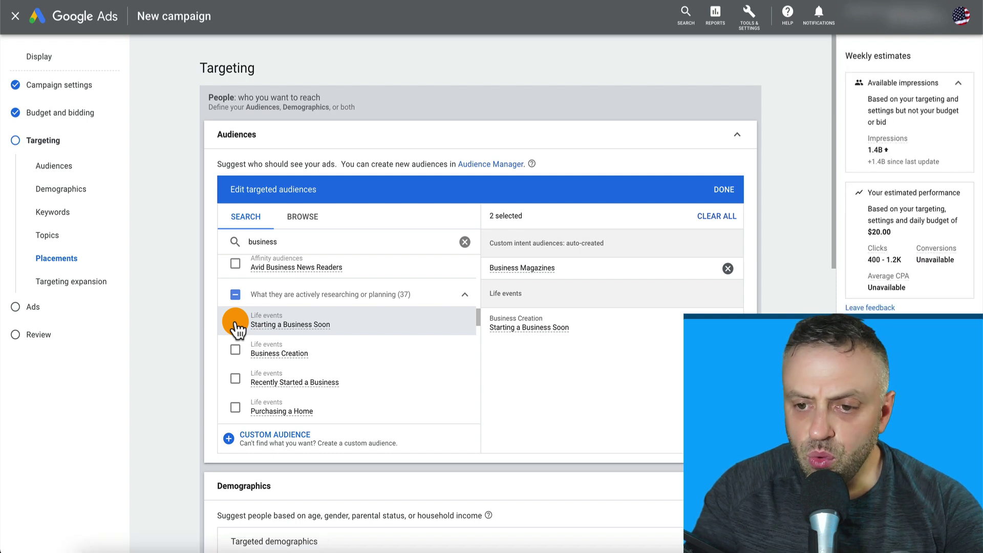
Step: Remove the Starting a Business Soon life event and add the custom intent audience Business Mailing List alongside Business Magazines
{"action": "left_click", "coordinate": [236, 323]}
{"action": "scroll", "coordinate": [236, 325], "scroll_direction": "down", "scroll_amount": 5}
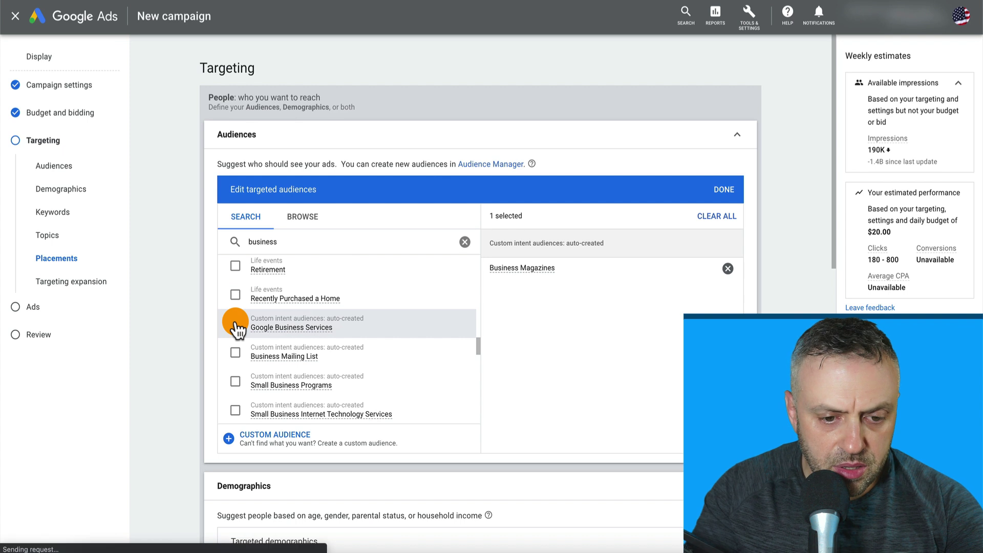
{"action": "scroll", "coordinate": [236, 325], "scroll_direction": "down", "scroll_amount": 1}
{"action": "left_click", "coordinate": [236, 298]}
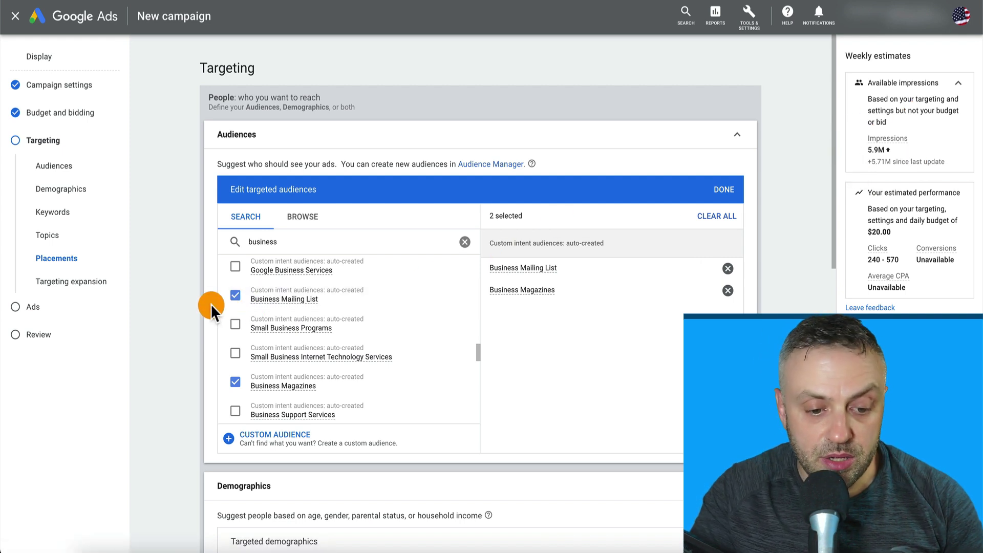
Step: Try a higher added reach in the campaign's targeting expansion, and turn the expansion off
{"action": "scroll", "coordinate": [211, 304], "scroll_direction": "down", "scroll_amount": 5}
{"action": "scroll", "coordinate": [210, 306], "scroll_direction": "down", "scroll_amount": 7}
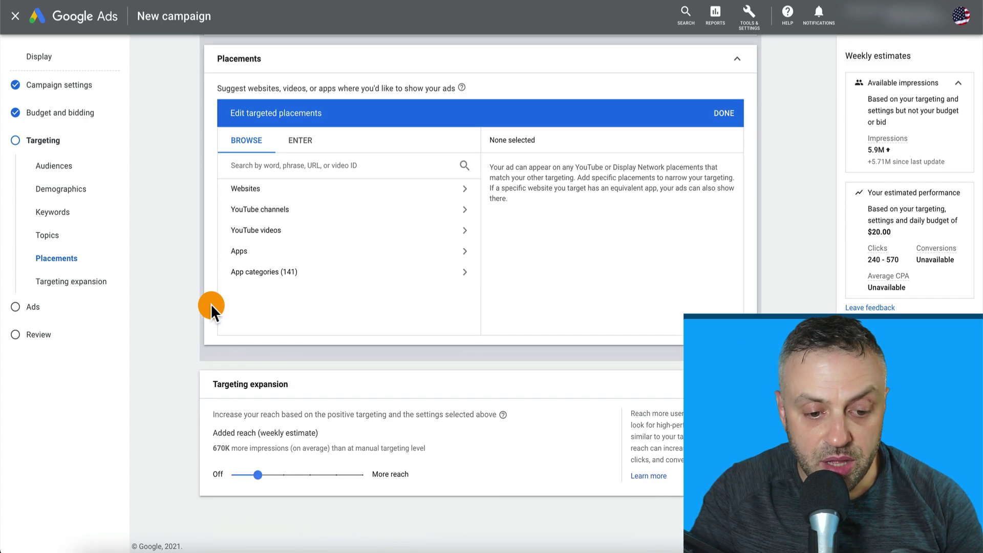
{"action": "left_click_drag", "start_coordinate": [257, 474], "coordinate": [289, 475]}
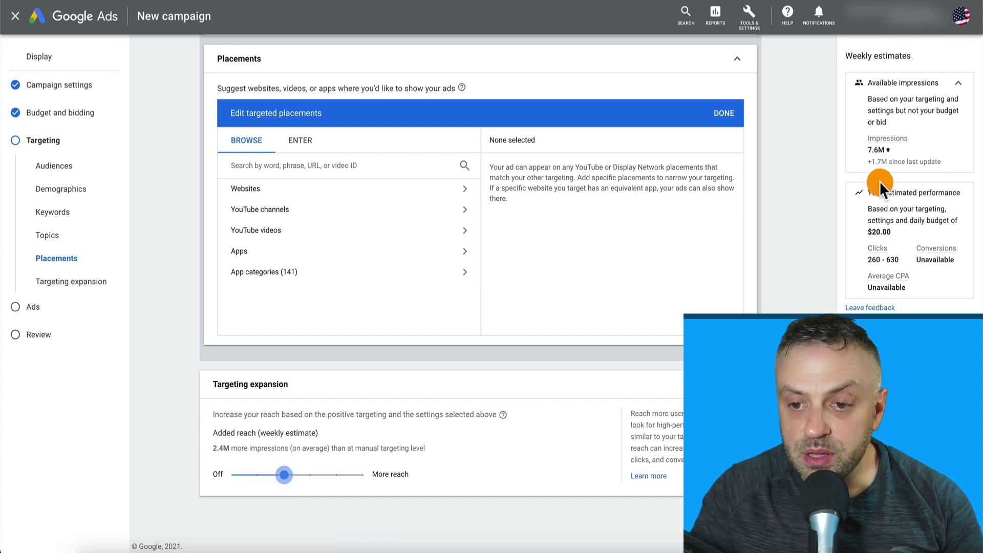
{"action": "left_click_drag", "start_coordinate": [282, 474], "coordinate": [204, 471]}
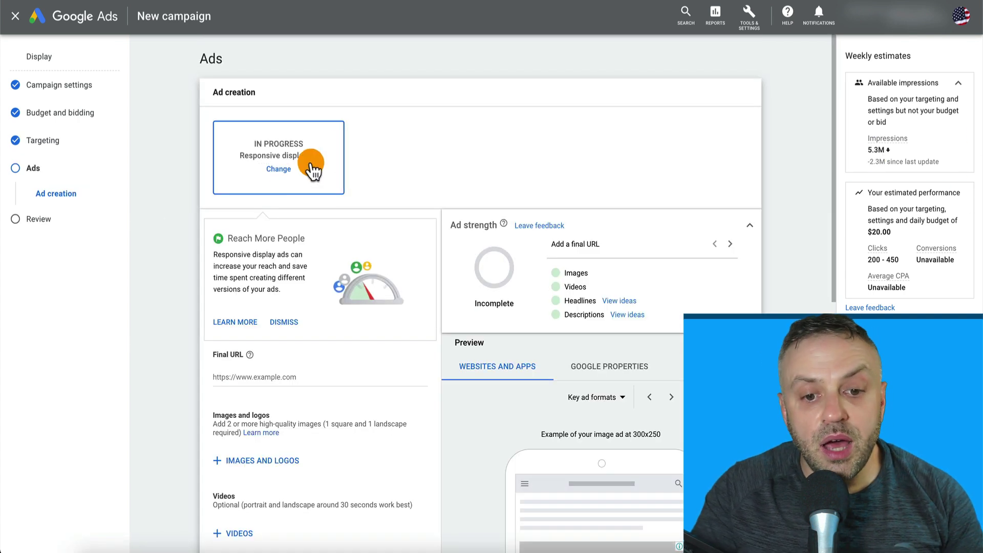
Step: Look over the ad creation form, switch to the Sqribble affiliate page and save its "Create eBooks in 3 Steps" banner to Downloads as end_zq_1
{"action": "scroll", "coordinate": [201, 263], "scroll_direction": "down", "scroll_amount": 5}
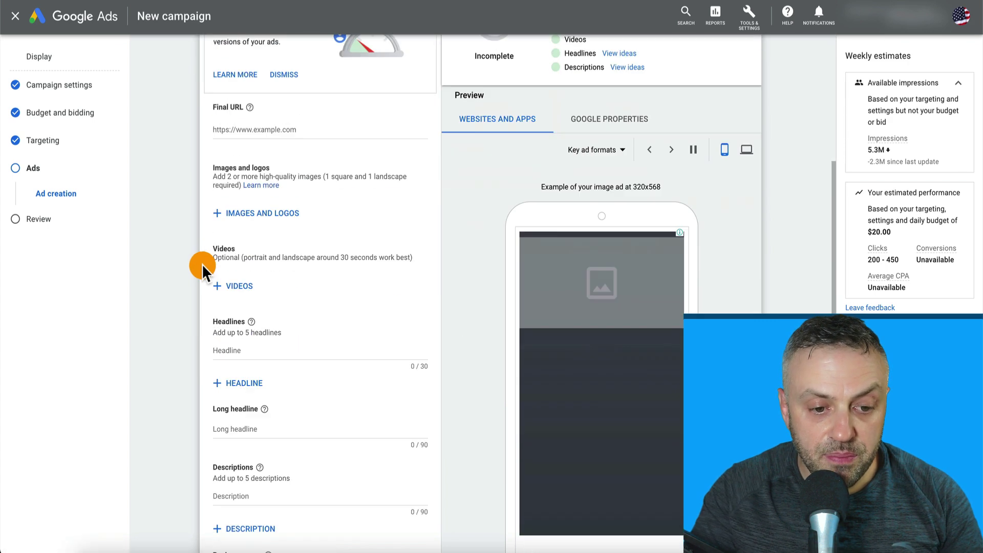
{"action": "scroll", "coordinate": [202, 263], "scroll_direction": "up", "scroll_amount": 5}
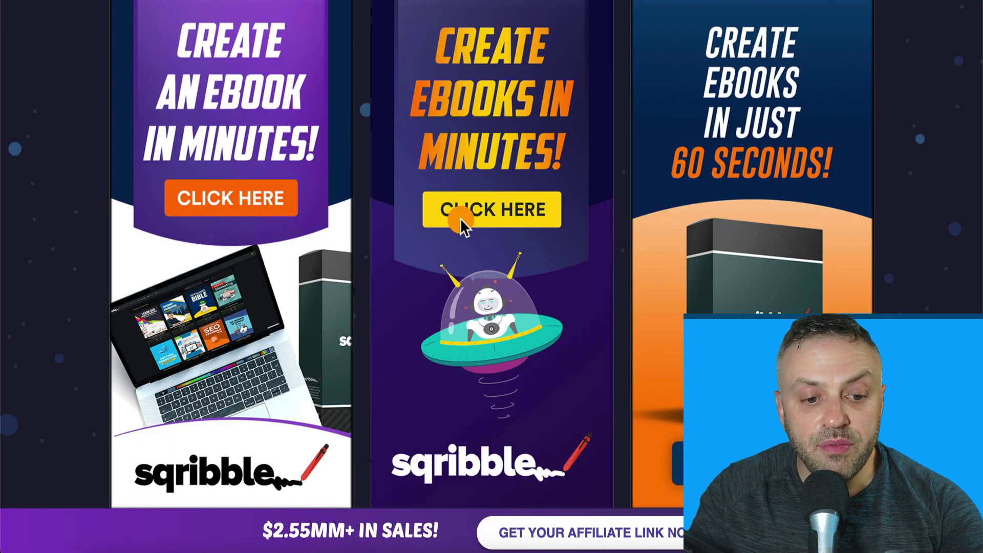
{"action": "scroll", "coordinate": [460, 218], "scroll_direction": "down", "scroll_amount": 10}
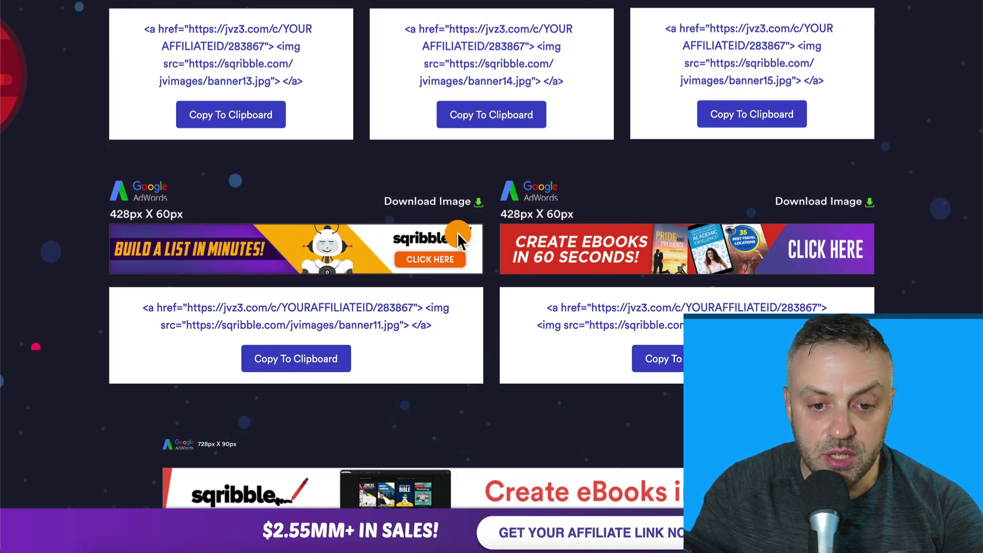
{"action": "scroll", "coordinate": [457, 233], "scroll_direction": "down", "scroll_amount": 5}
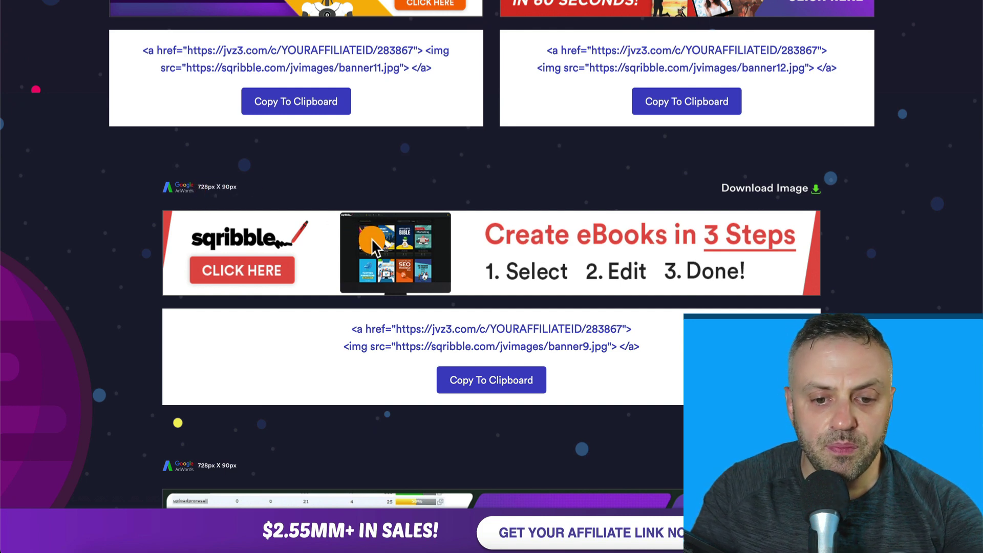
{"action": "right_click", "coordinate": [407, 246]}
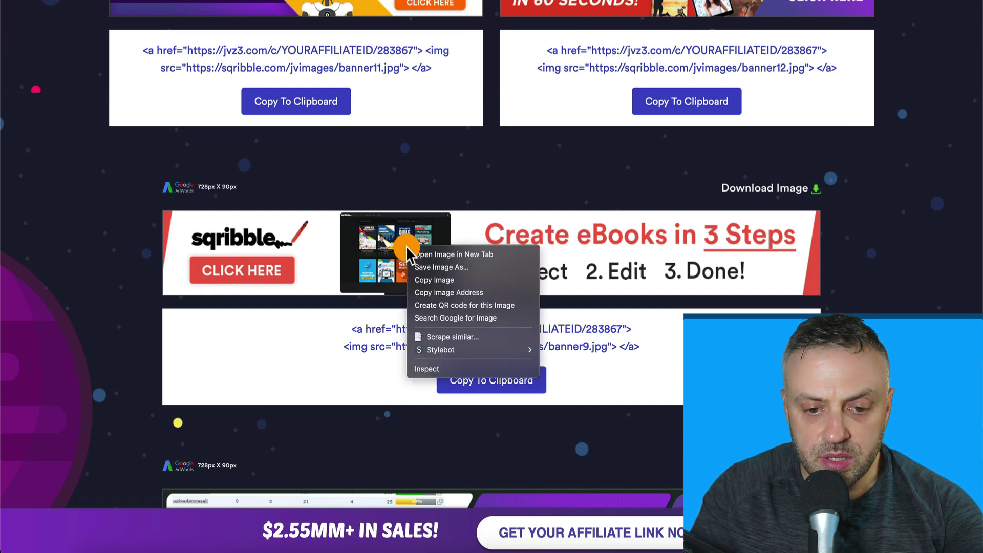
{"action": "left_click", "coordinate": [455, 269]}
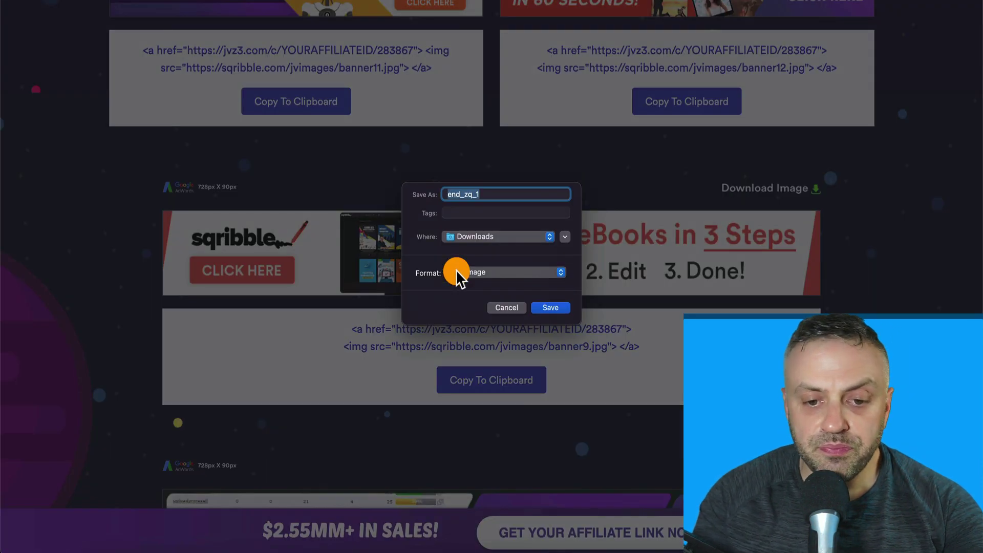
{"action": "key", "text": "Return"}
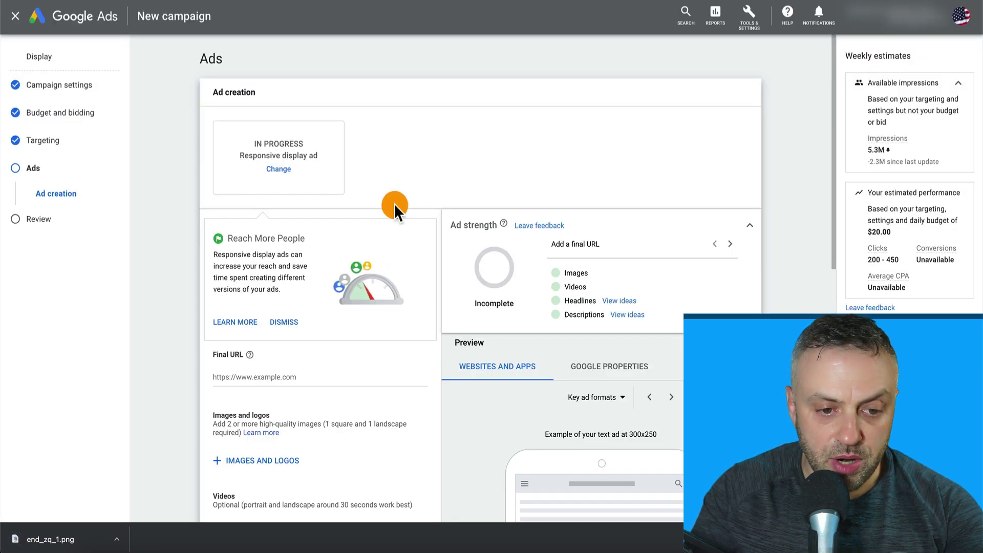
Step: Dismiss the Reach More People tip and try to upload end_zq_1.png as an image for the responsive display ad
{"action": "scroll", "coordinate": [304, 291], "scroll_direction": "down", "scroll_amount": 2}
{"action": "left_click", "coordinate": [285, 242]}
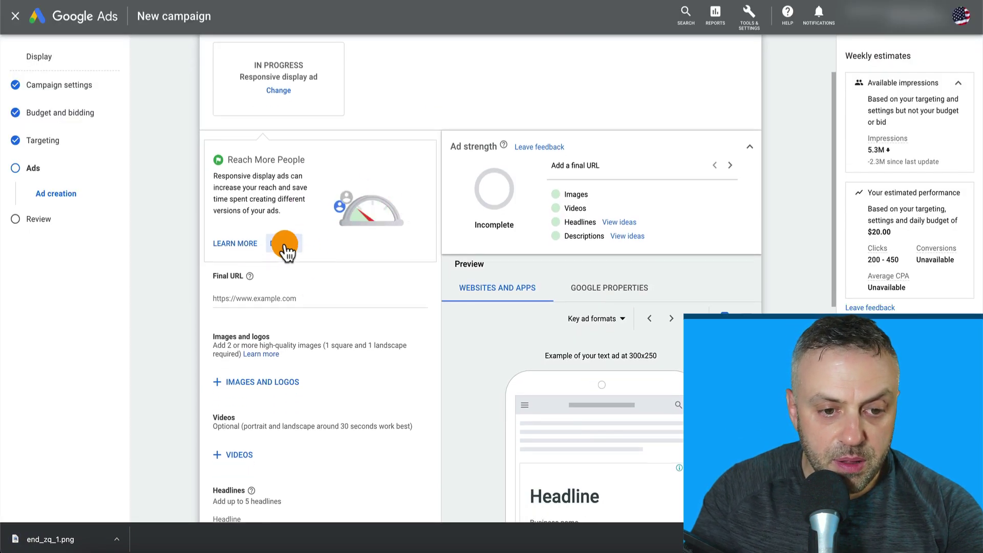
{"action": "left_click", "coordinate": [266, 249]}
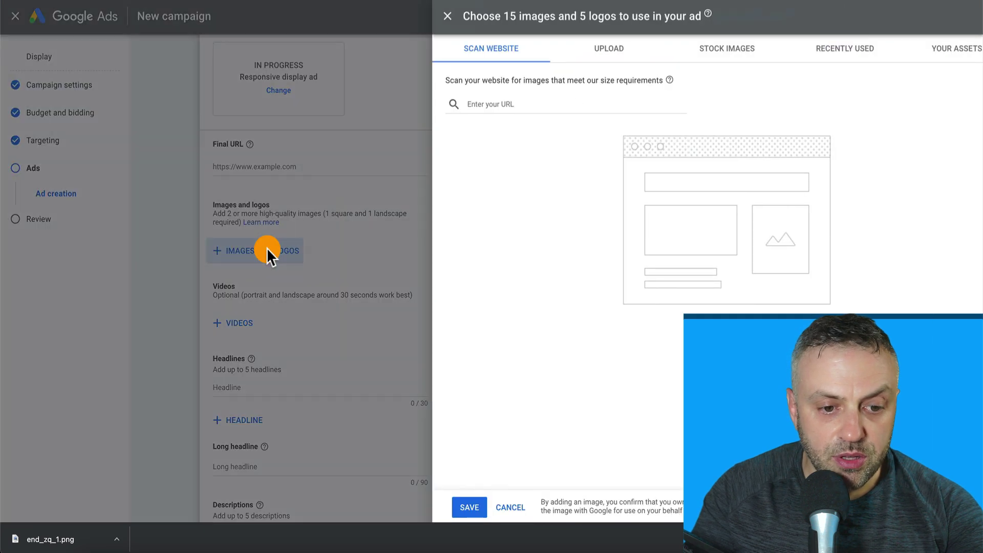
{"action": "left_click", "coordinate": [580, 49]}
{"action": "left_click_drag", "start_coordinate": [76, 540], "coordinate": [681, 267]}
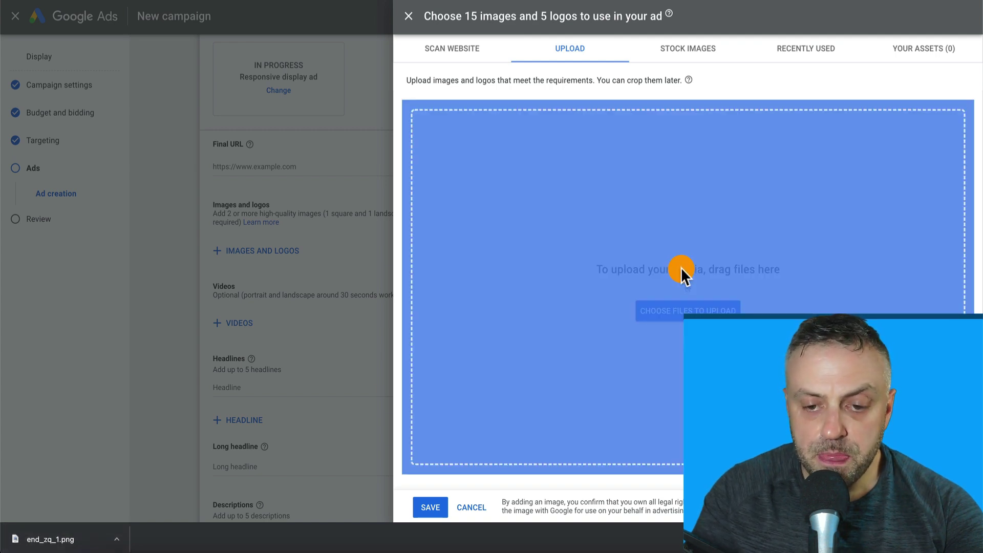
{"action": "left_click_drag", "start_coordinate": [625, 179], "coordinate": [624, 179]}
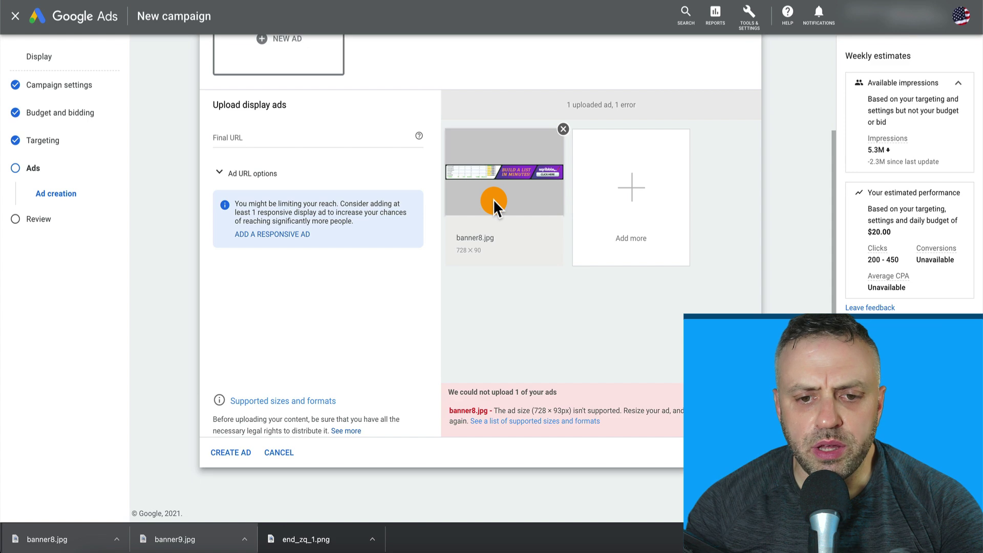
Step: Preview the uploaded banner8.jpg at full size and return to the uploaded display ads
{"action": "left_click", "coordinate": [494, 205]}
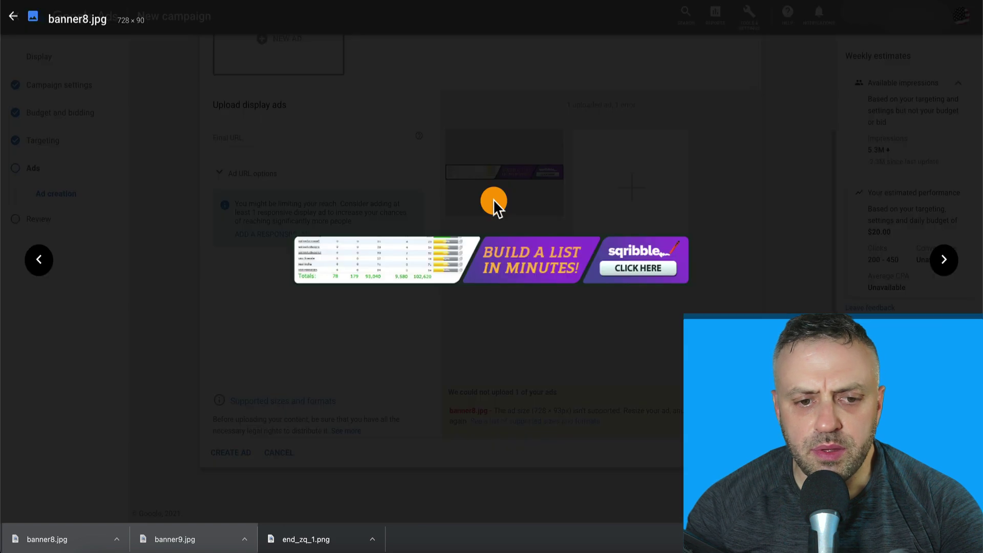
{"action": "left_click", "coordinate": [460, 257]}
{"action": "left_click", "coordinate": [521, 198]}
{"action": "left_click", "coordinate": [521, 198]}
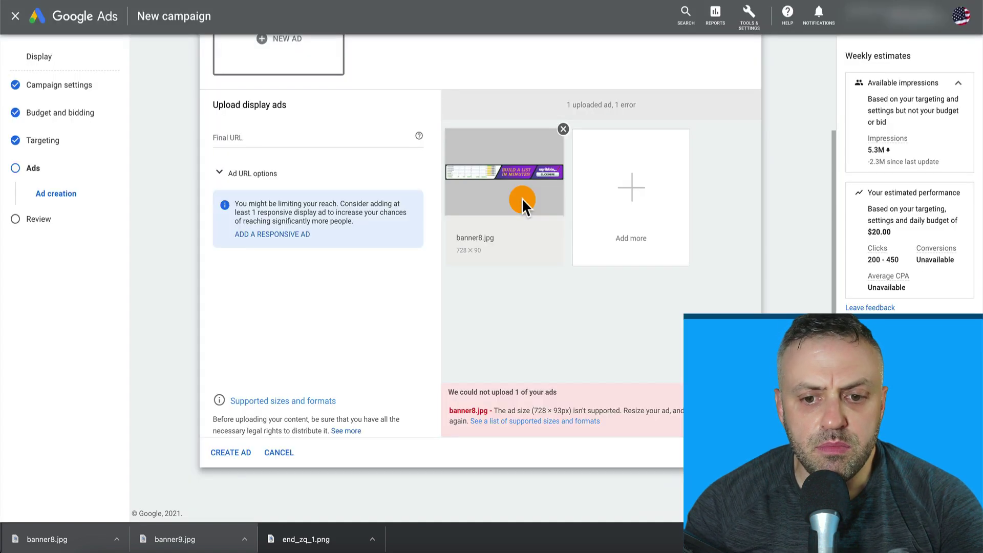
Step: Open the ad errors from the campaign review, go to the Final URL and look at the Sqribble affiliate banners
{"action": "left_click", "coordinate": [609, 191]}
{"action": "left_click", "coordinate": [416, 283]}
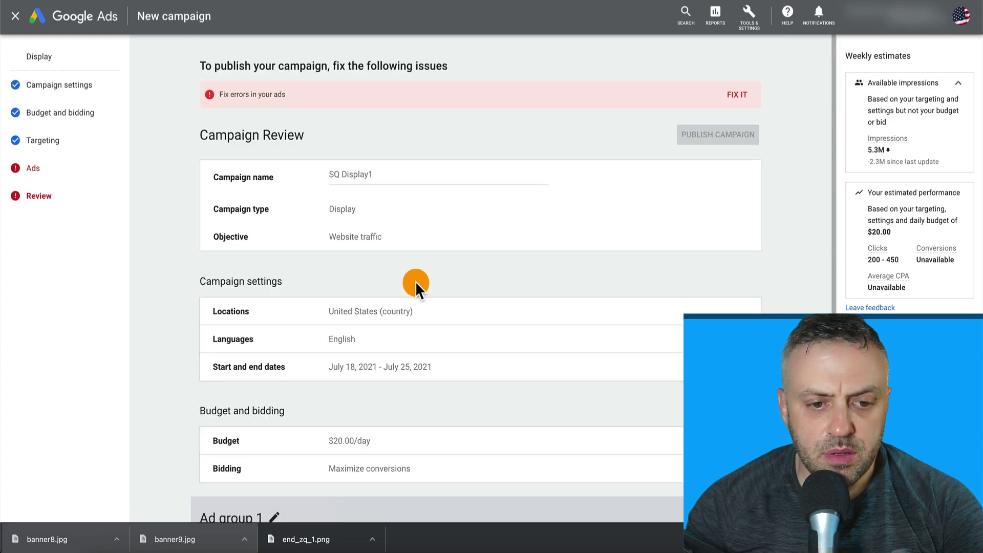
{"action": "left_click", "coordinate": [739, 97]}
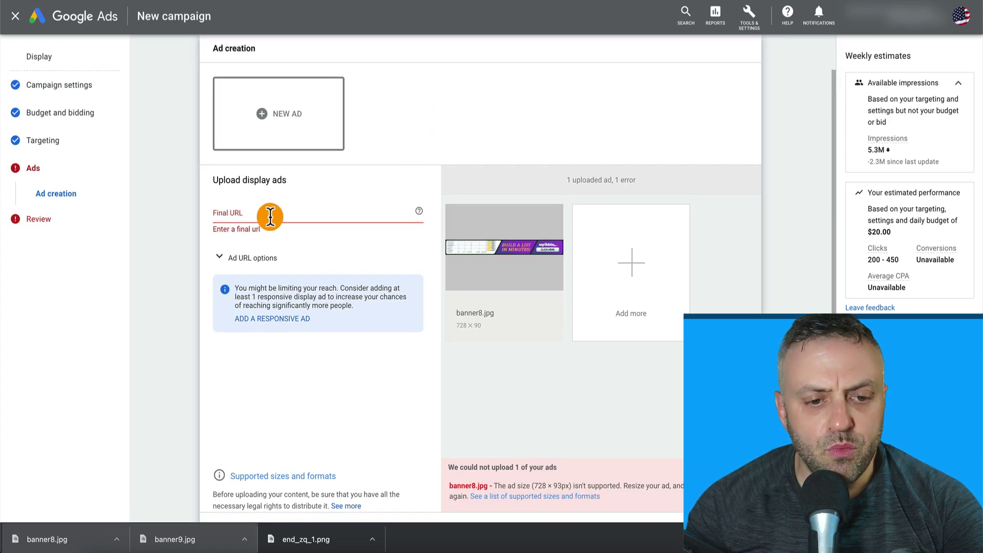
{"action": "left_click", "coordinate": [270, 216]}
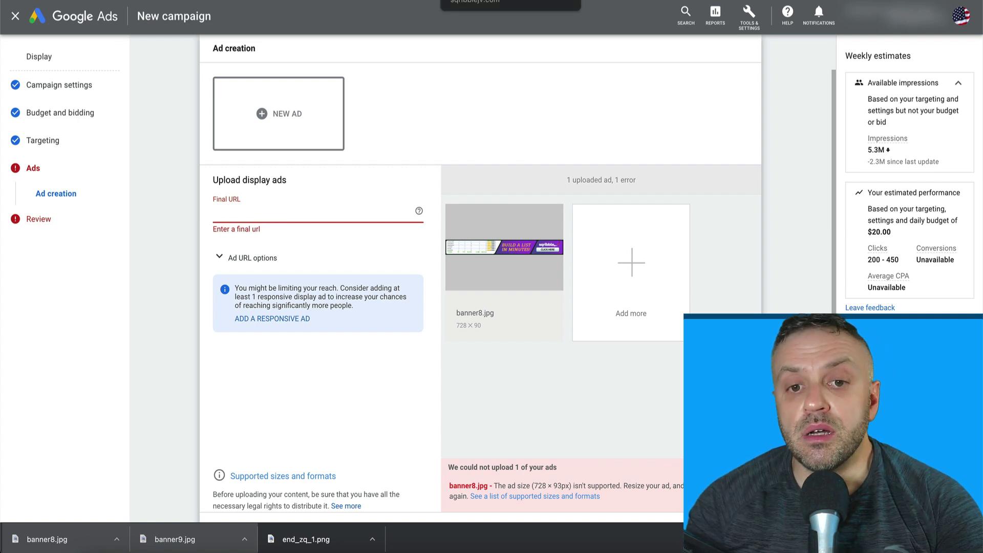
{"action": "key", "text": "ctrl+Tab"}
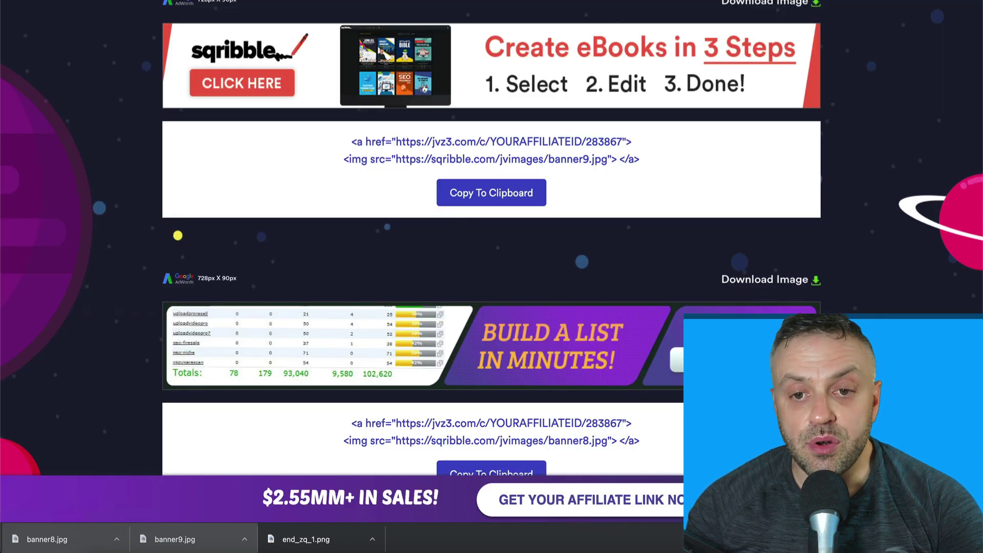
{"action": "key", "text": "ctrl+shift+Tab"}
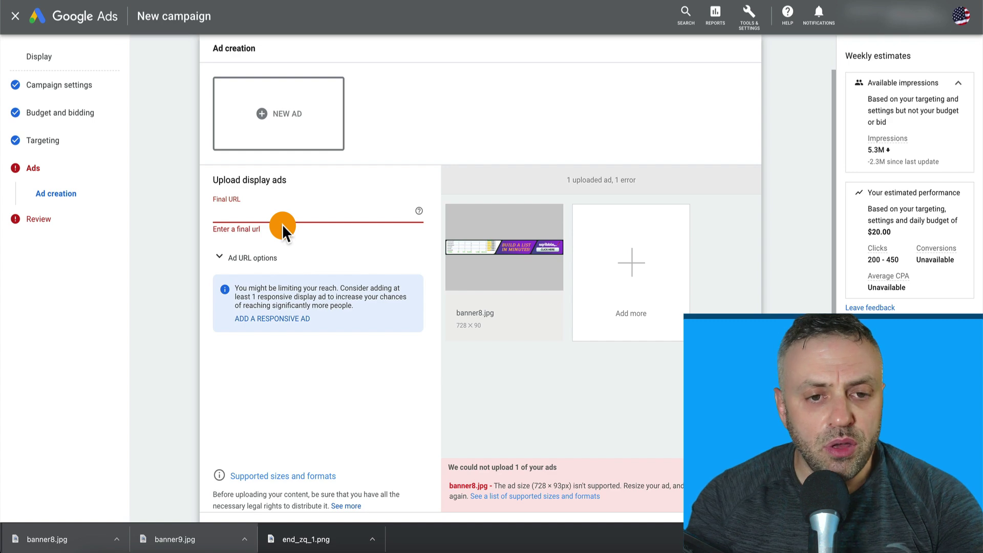
Step: Search Google for "sqribble review" in a new tab and open the Bloggercage review
{"action": "key", "text": "ctrl+t"}
{"action": "type", "text": "squ"}
{"action": "key", "text": "BackSpace"}
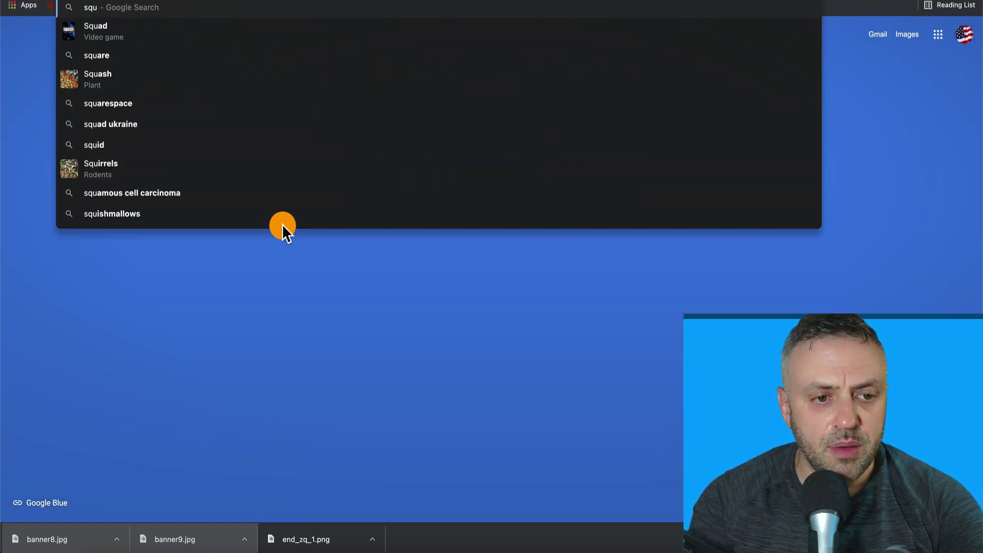
{"action": "type", "text": "ruibble review"}
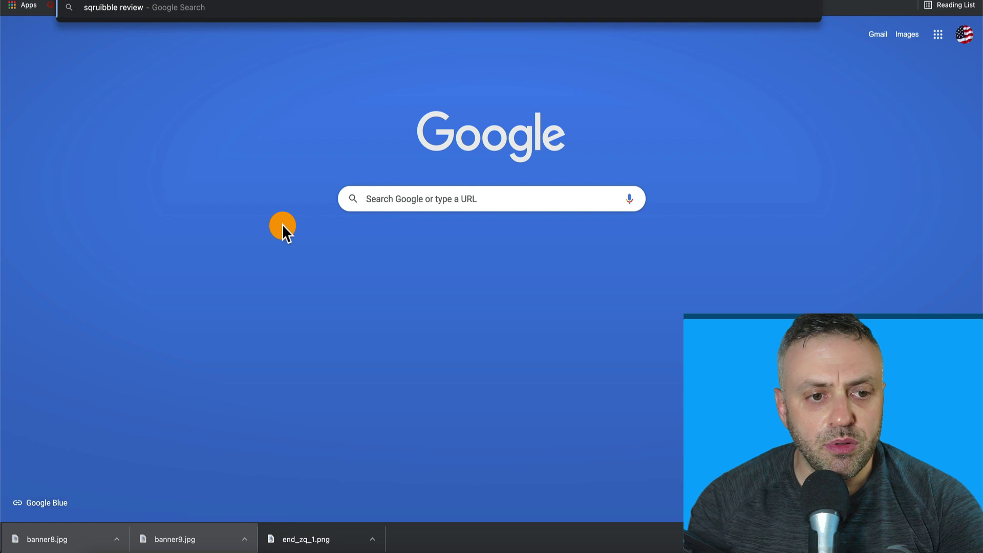
{"action": "key", "text": "Return"}
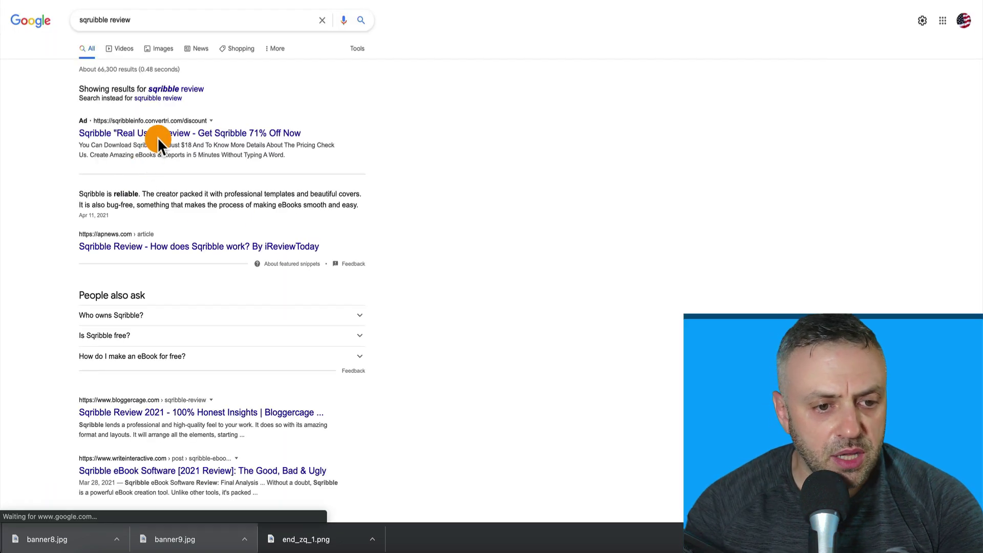
{"action": "left_click", "coordinate": [181, 91]}
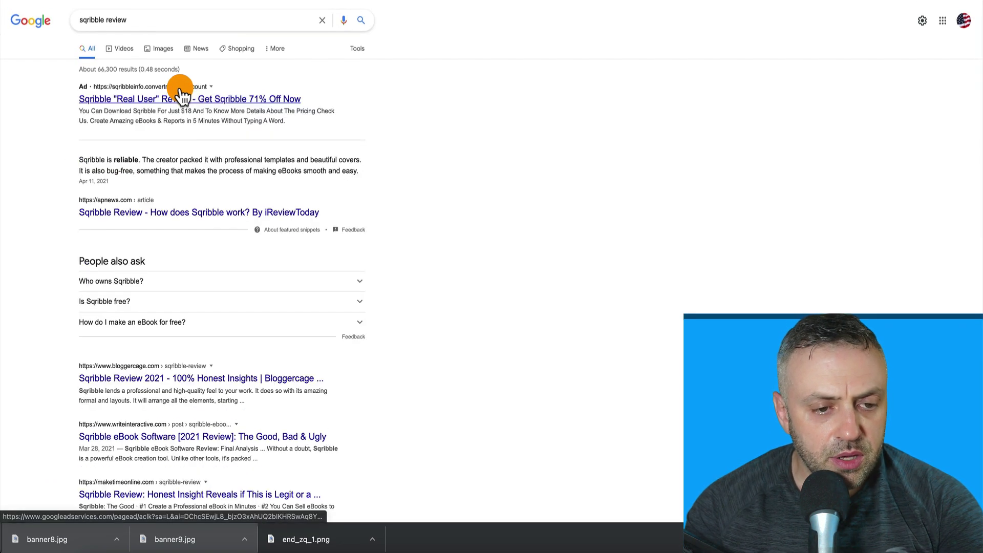
{"action": "scroll", "coordinate": [71, 149], "scroll_direction": "down", "scroll_amount": 4}
{"action": "left_click", "coordinate": [163, 165]}
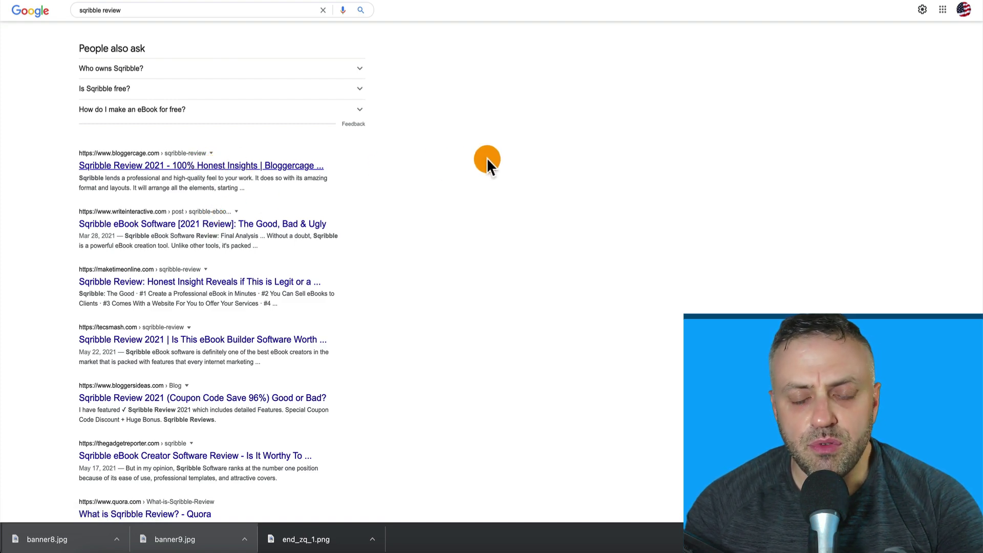
Step: Examine the Bloggercage Sqribble review's content, promotional boxes, testimonials and calls to action as an example landing page
{"action": "scroll", "coordinate": [389, 228], "scroll_direction": "down", "scroll_amount": 20}
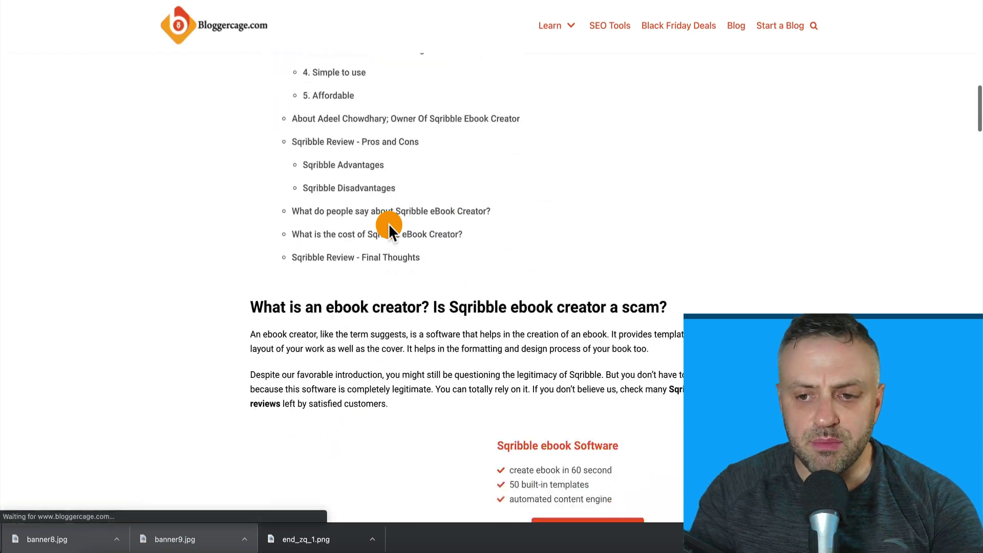
{"action": "scroll", "coordinate": [389, 225], "scroll_direction": "down", "scroll_amount": 15}
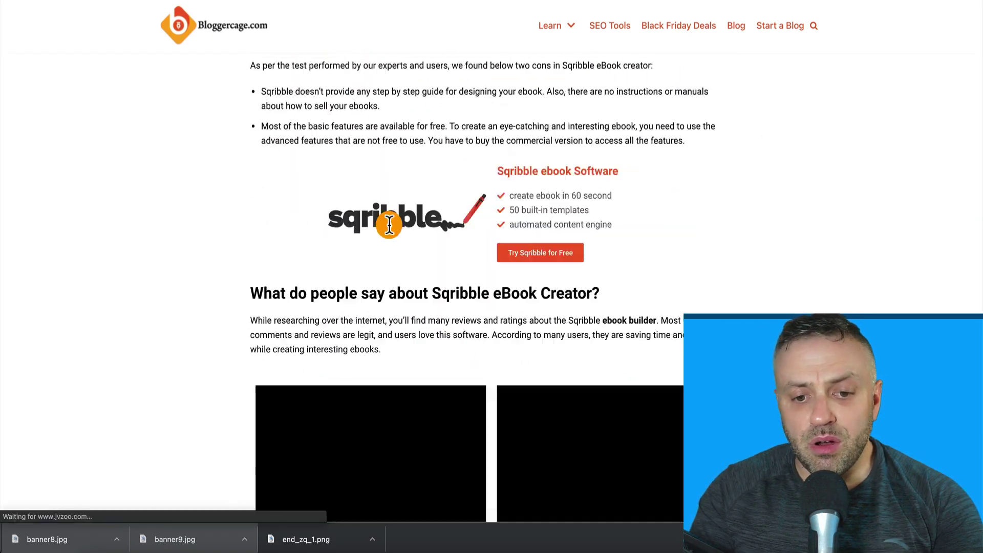
{"action": "scroll", "coordinate": [388, 225], "scroll_direction": "up", "scroll_amount": 10}
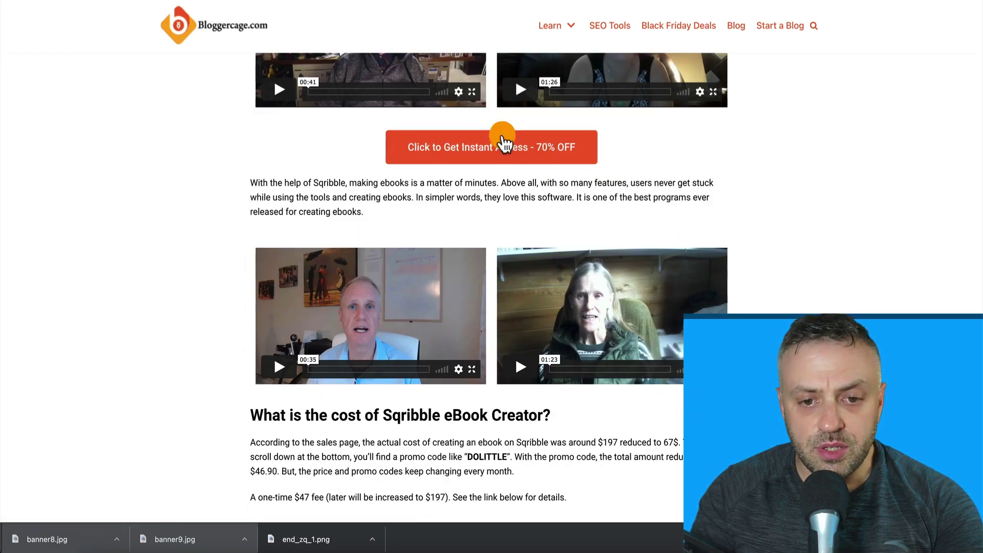
{"action": "scroll", "coordinate": [511, 144], "scroll_direction": "up", "scroll_amount": 10}
{"action": "scroll", "coordinate": [512, 147], "scroll_direction": "up", "scroll_amount": 15}
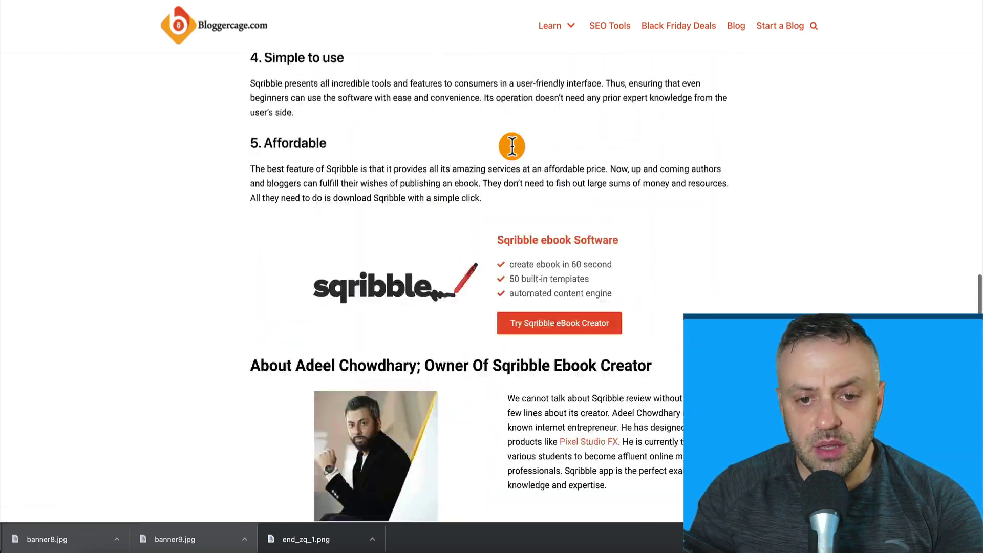
{"action": "scroll", "coordinate": [511, 145], "scroll_direction": "up", "scroll_amount": 8}
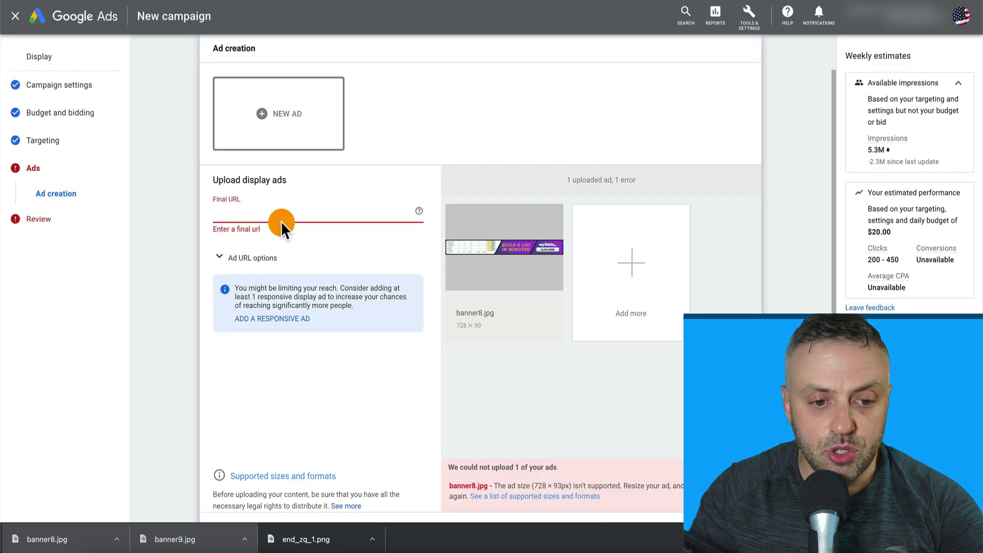
{"action": "left_click", "coordinate": [280, 220]}
{"action": "type", "text": "https://www.bloggercage.com/sqribble-review/"}
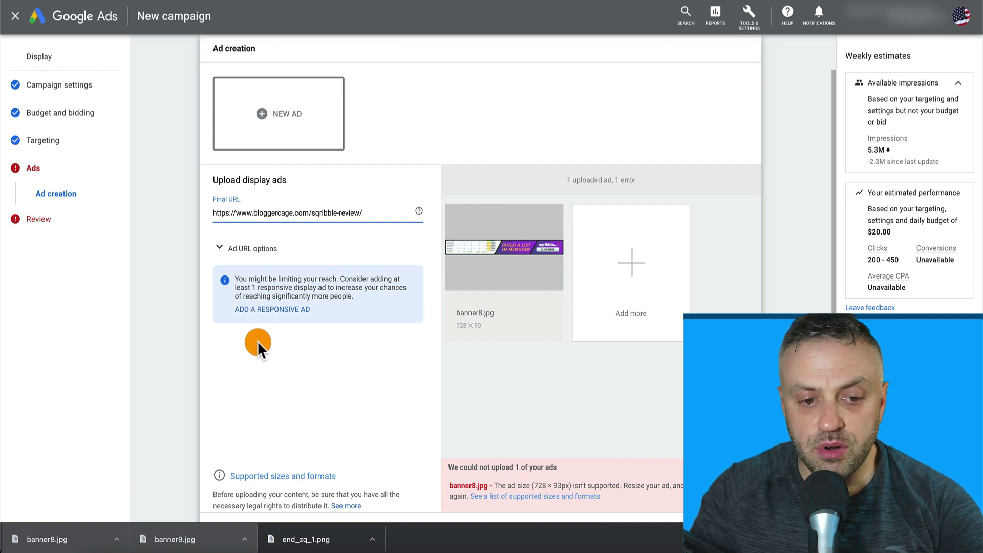
{"action": "scroll", "coordinate": [257, 343], "scroll_direction": "down", "scroll_amount": 2}
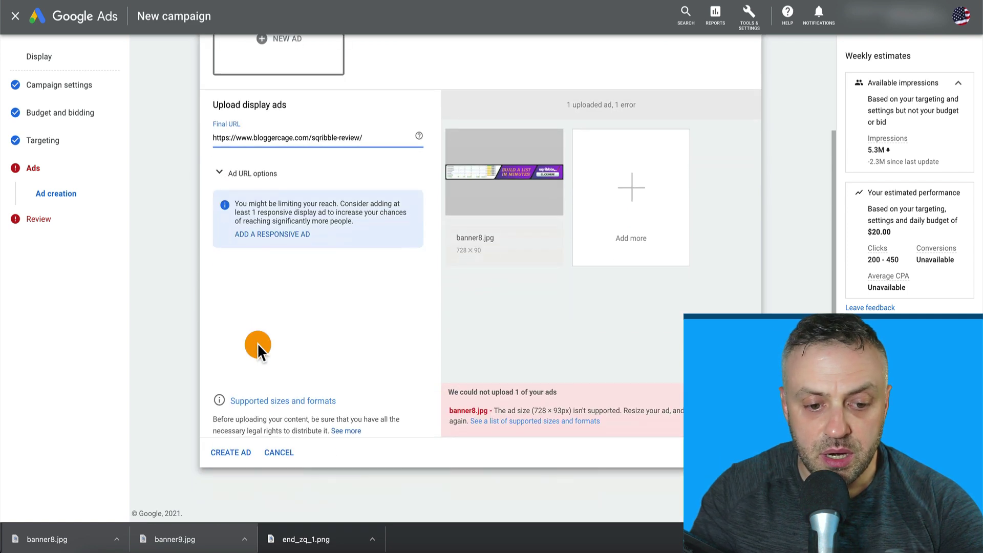
Step: Create the image ad from banner8.jpg and continue to the campaign review
{"action": "left_click", "coordinate": [231, 455]}
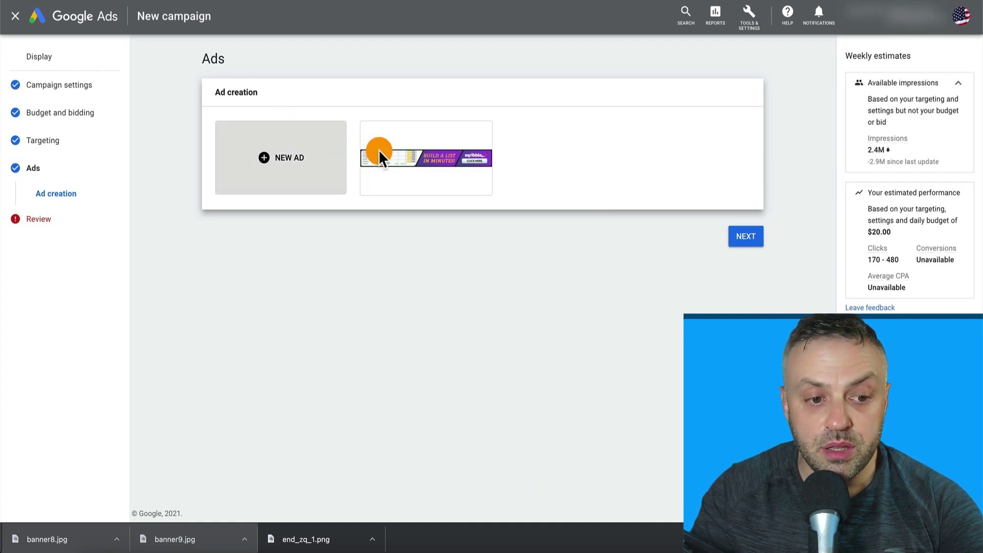
{"action": "left_click", "coordinate": [746, 237]}
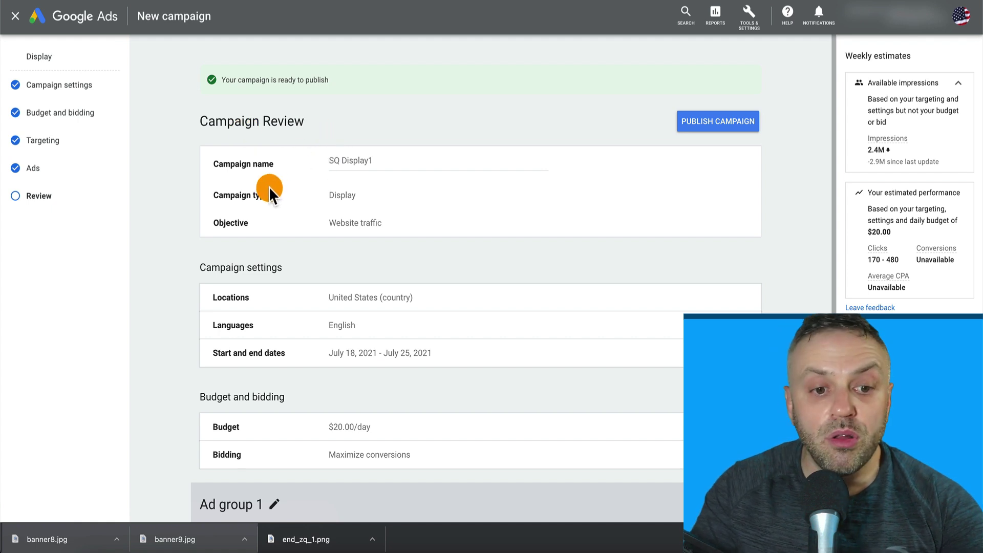
Step: Go back to the campaign's ads and open the banner8.jpg image ad to check its name, Final URL and preview
{"action": "left_click", "coordinate": [58, 172]}
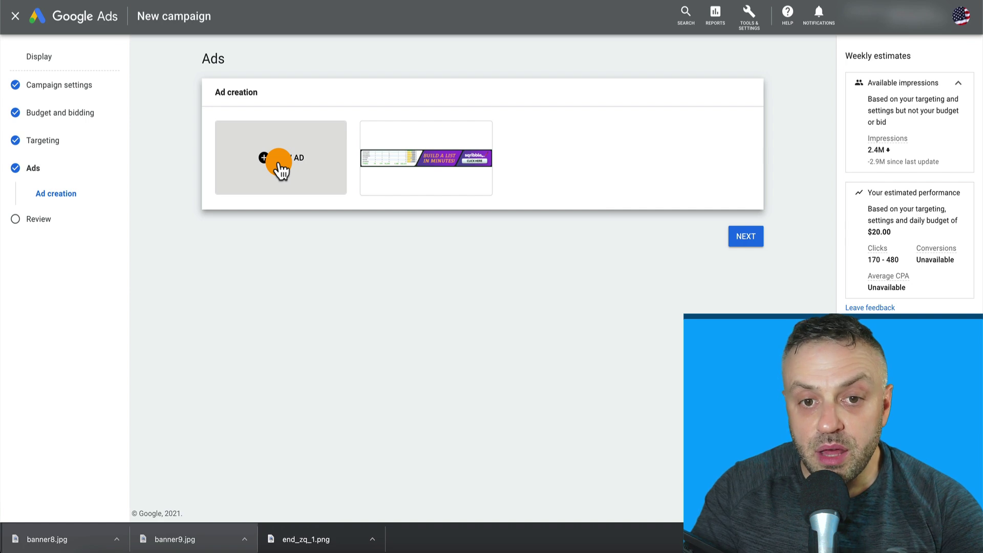
{"action": "left_click", "coordinate": [279, 164]}
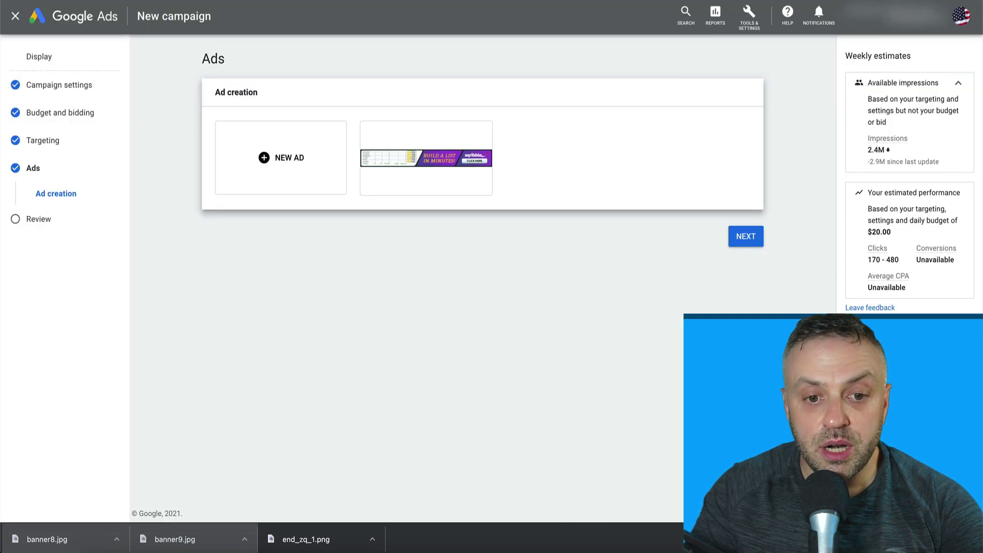
{"action": "left_click", "coordinate": [439, 183]}
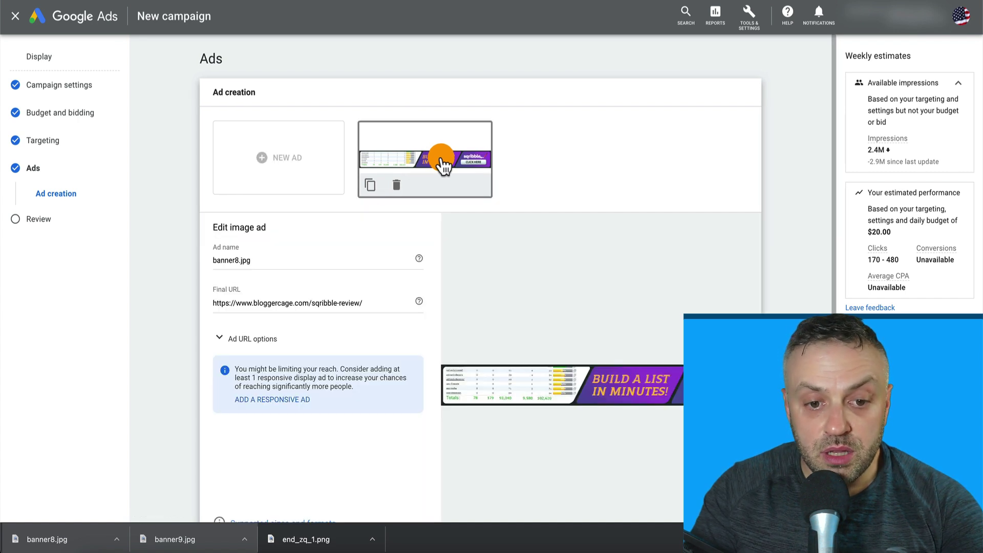
{"action": "scroll", "coordinate": [313, 299], "scroll_direction": "down", "scroll_amount": 3}
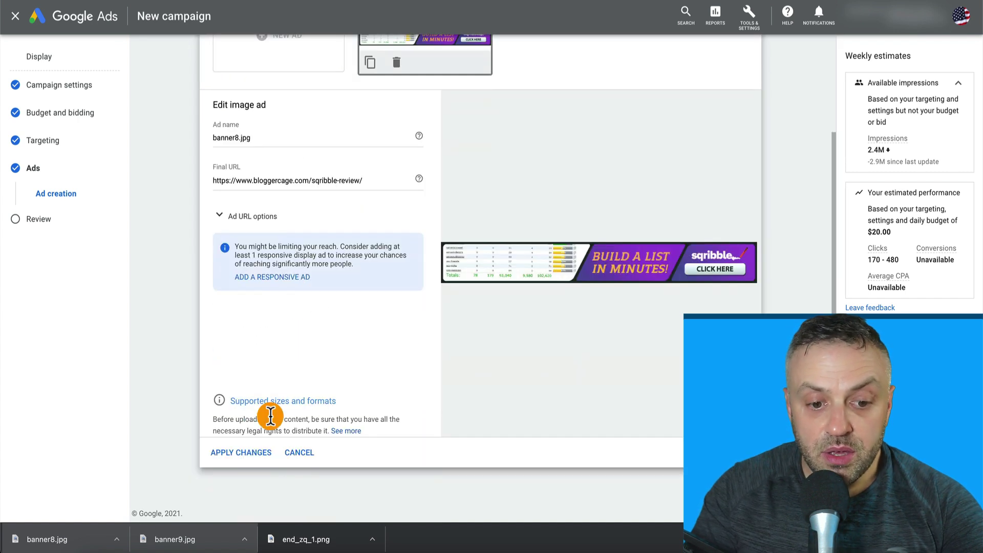
{"action": "scroll", "coordinate": [307, 407], "scroll_direction": "up", "scroll_amount": 3}
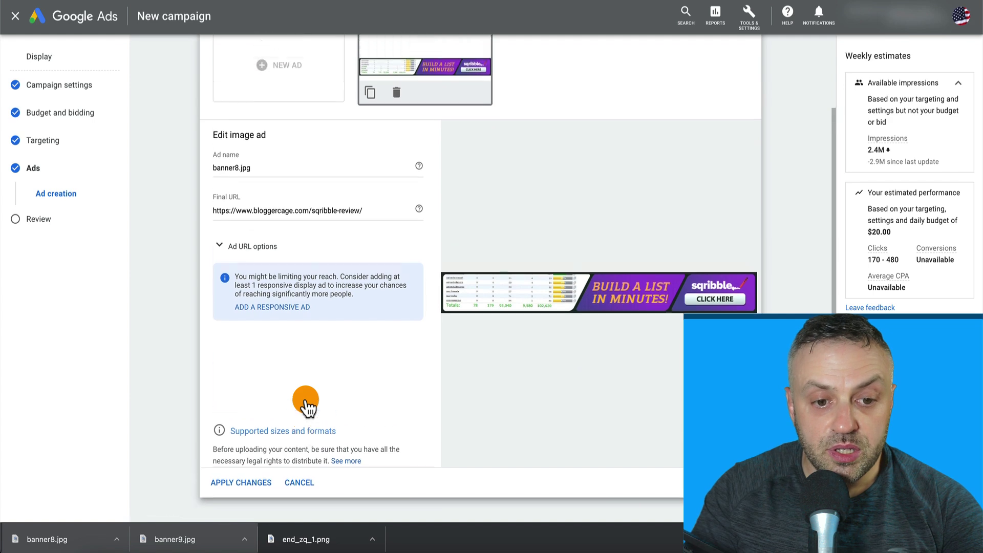
{"action": "scroll", "coordinate": [373, 411], "scroll_direction": "down", "scroll_amount": 2}
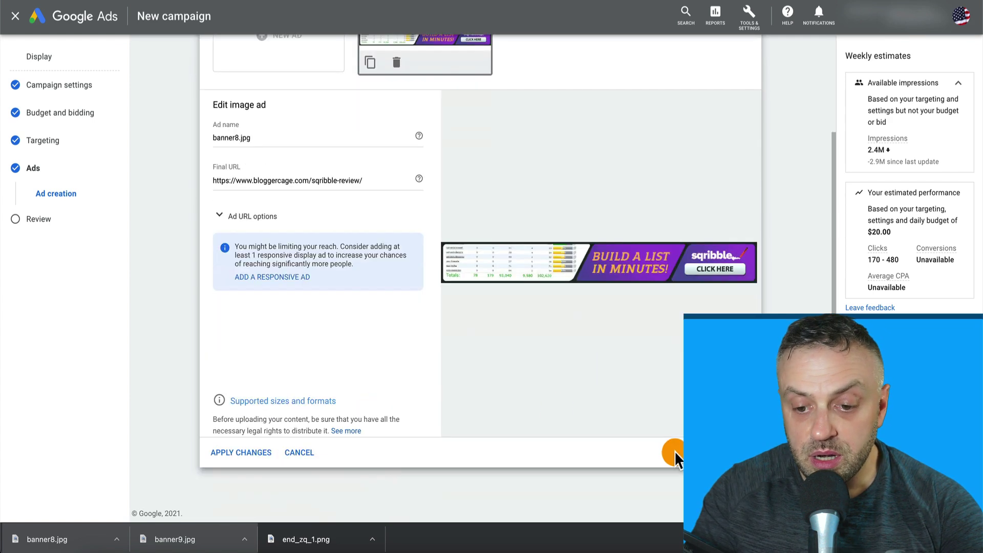
Step: Return to the campaign review and look over the campaign settings, budget and bidding, ad group targeting and ads
{"action": "left_click", "coordinate": [699, 466]}
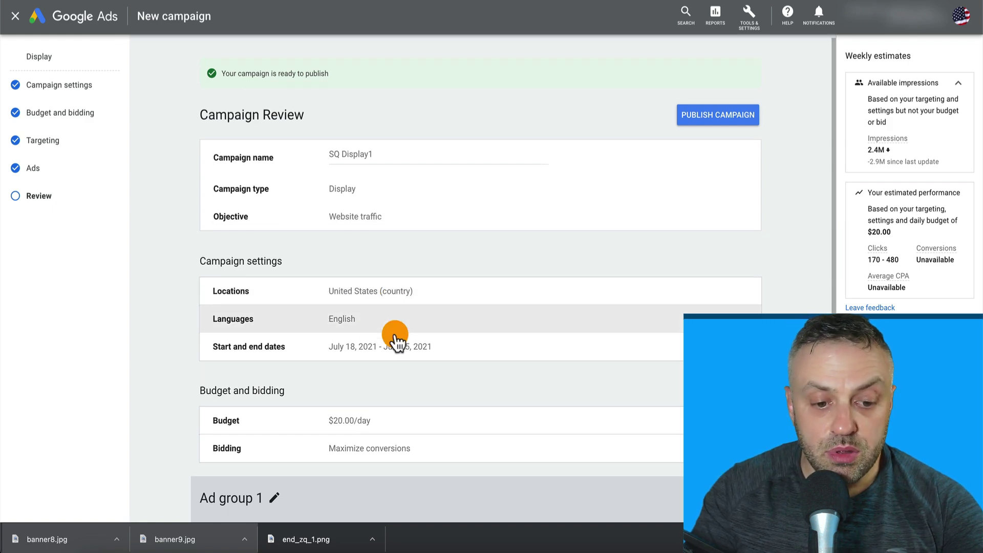
{"action": "scroll", "coordinate": [358, 296], "scroll_direction": "down", "scroll_amount": 4}
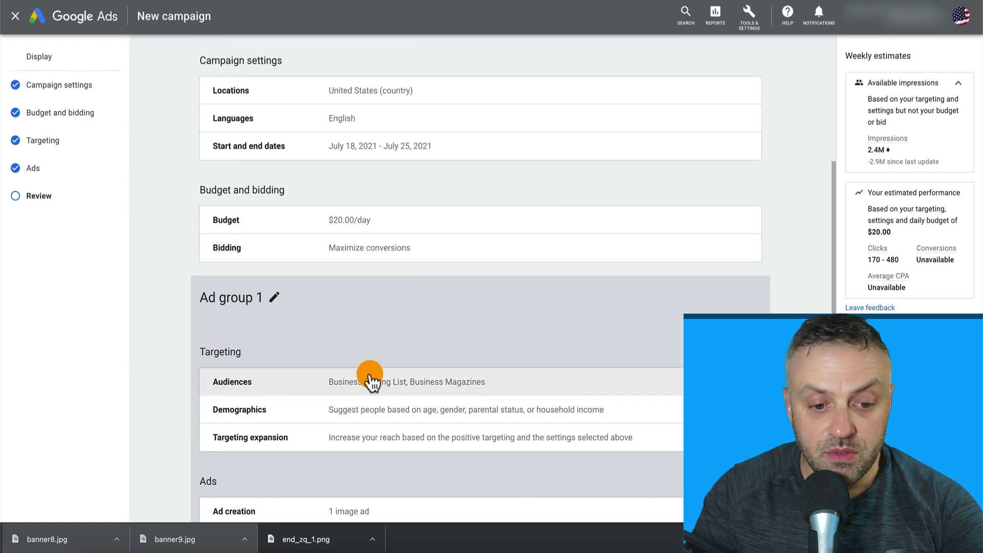
{"action": "scroll", "coordinate": [389, 358], "scroll_direction": "down", "scroll_amount": 2}
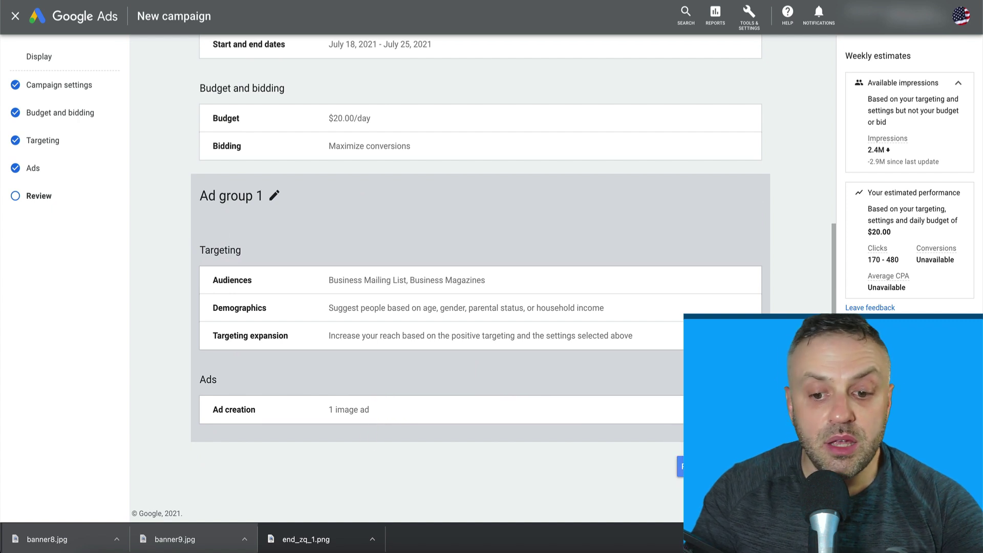
{"action": "scroll", "coordinate": [592, 365], "scroll_direction": "up", "scroll_amount": 6}
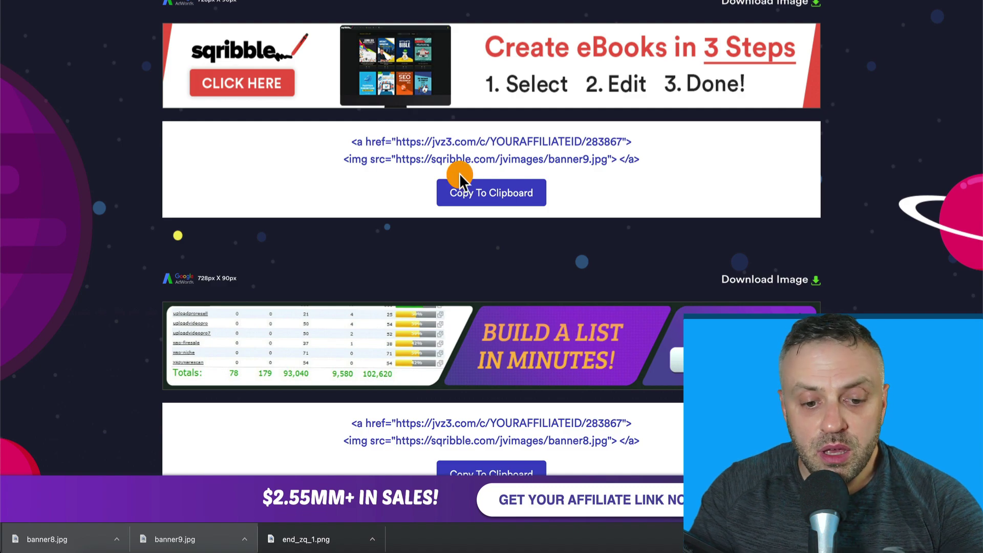
Step: Switch to the Sqribble affiliate page and examine the sizes and designs of its downloadable banners and graphics
{"action": "scroll", "coordinate": [459, 173], "scroll_direction": "down", "scroll_amount": 3}
{"action": "scroll", "coordinate": [459, 173], "scroll_direction": "down", "scroll_amount": 20}
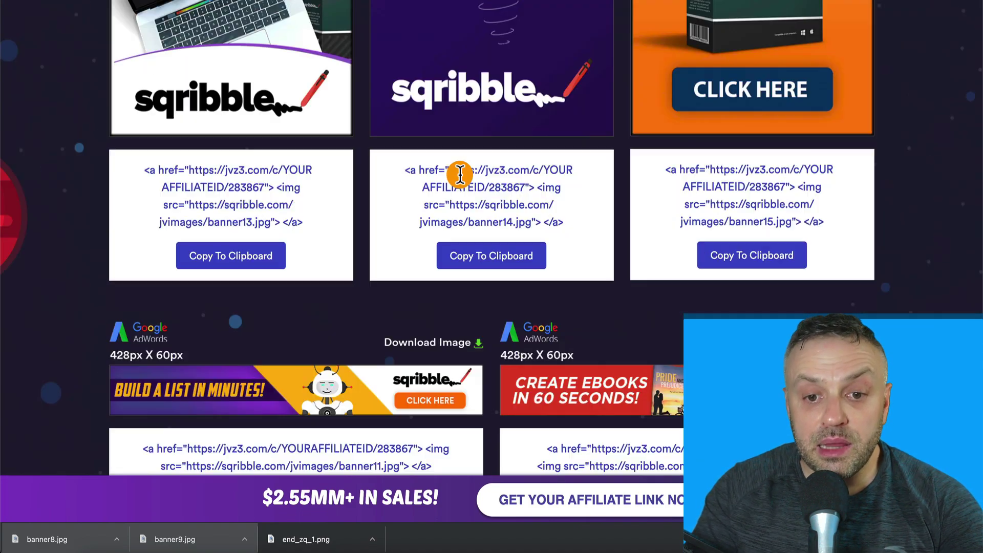
{"action": "scroll", "coordinate": [459, 173], "scroll_direction": "down", "scroll_amount": 10}
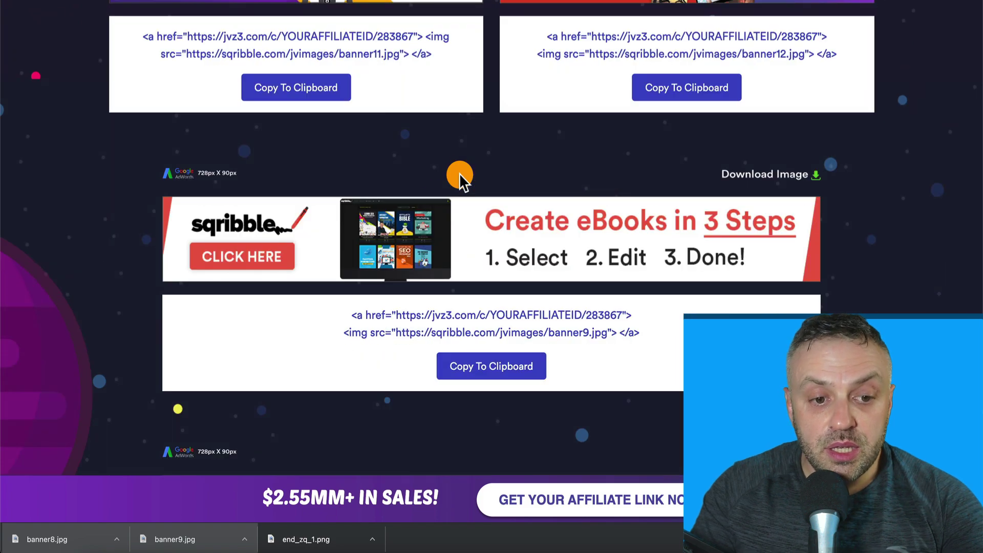
{"action": "right_click", "coordinate": [459, 173]}
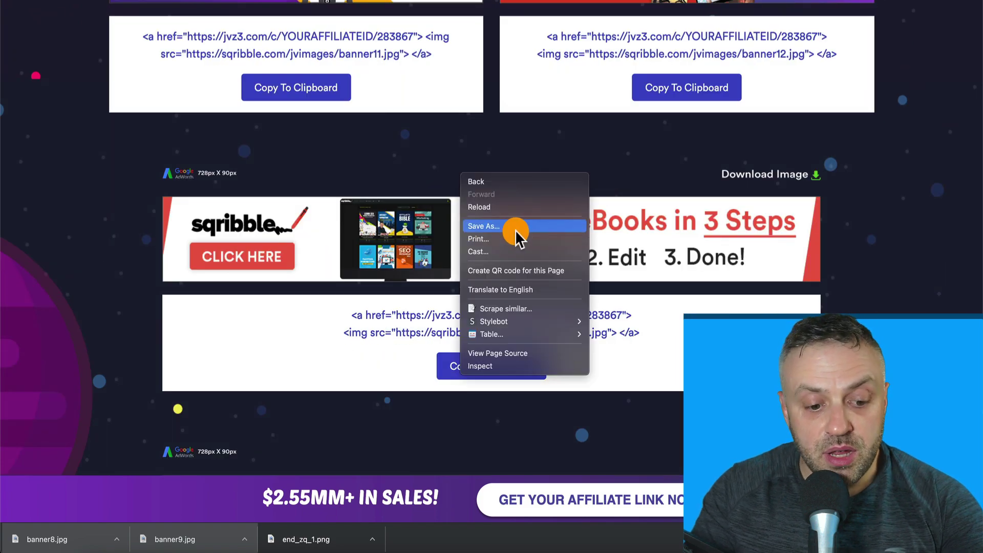
{"action": "key", "text": "Escape"}
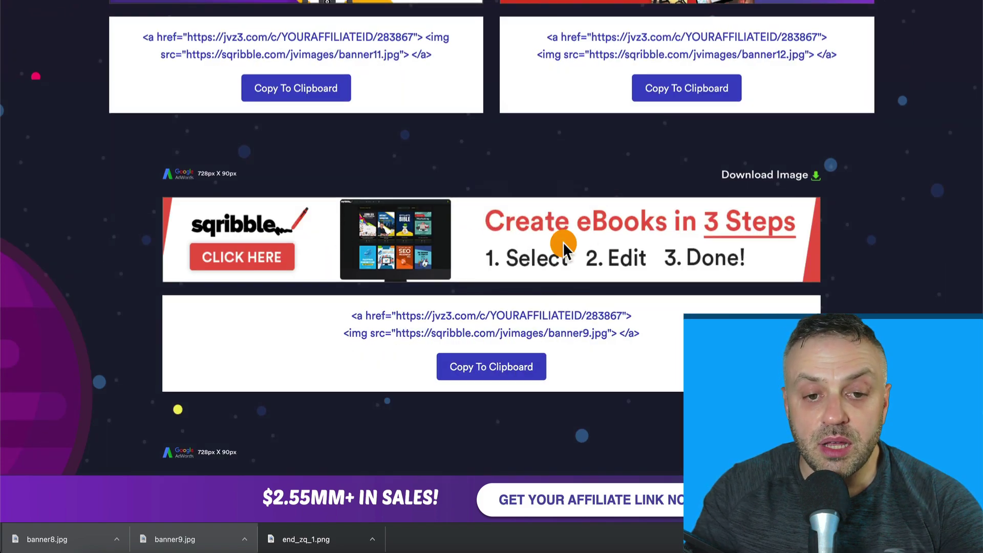
{"action": "scroll", "coordinate": [563, 241], "scroll_direction": "up", "scroll_amount": 5}
{"action": "scroll", "coordinate": [266, 113], "scroll_direction": "up", "scroll_amount": 3}
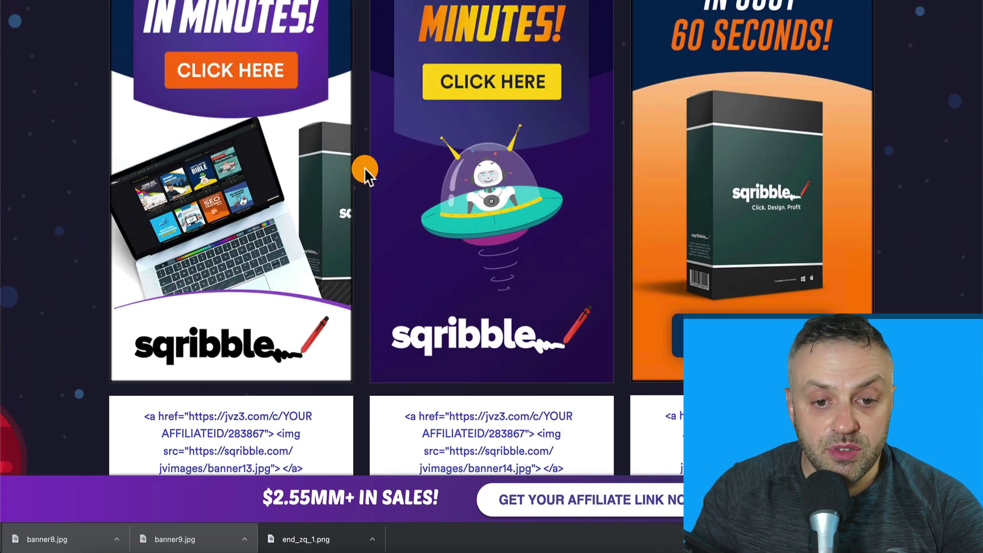
{"action": "scroll", "coordinate": [347, 125], "scroll_direction": "up", "scroll_amount": 15}
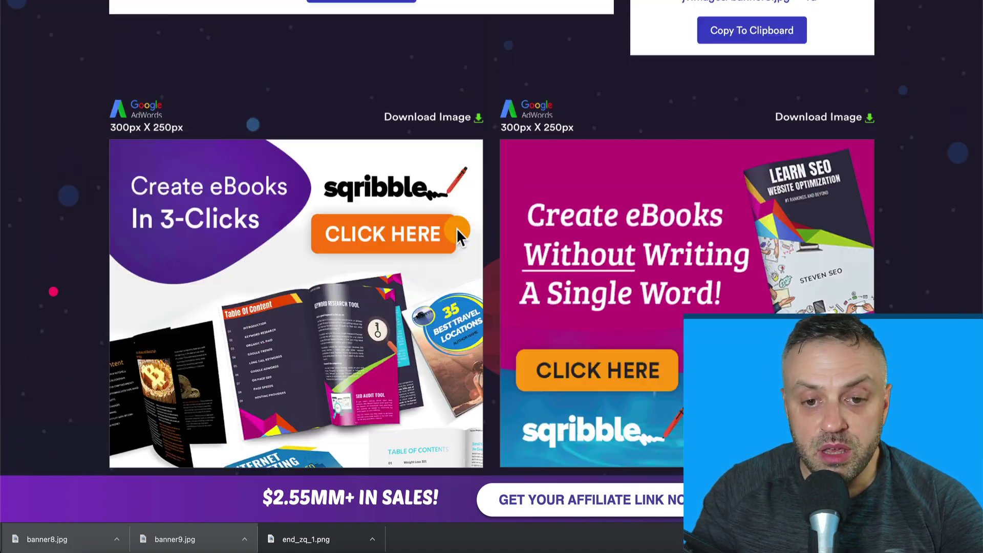
{"action": "scroll", "coordinate": [456, 229], "scroll_direction": "up", "scroll_amount": 15}
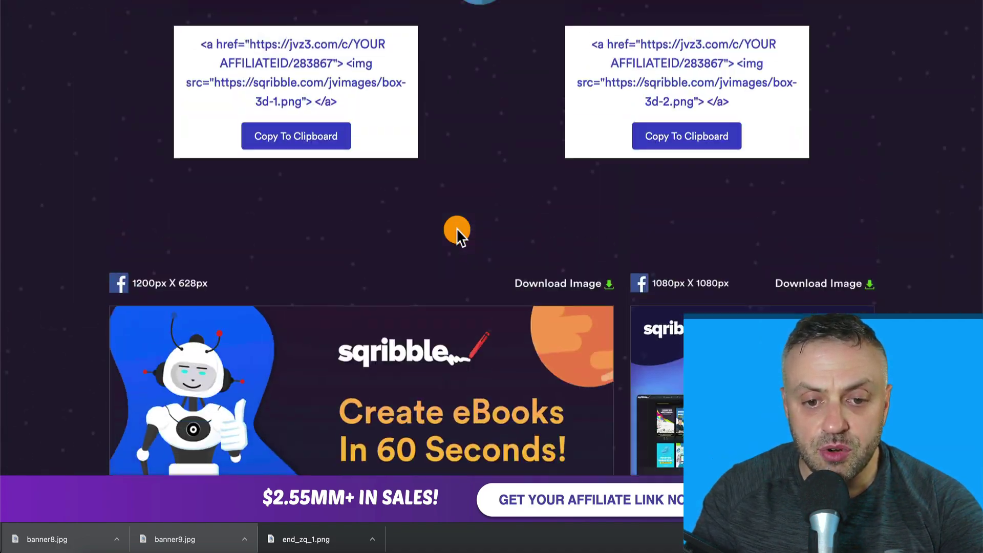
{"action": "scroll", "coordinate": [456, 228], "scroll_direction": "up", "scroll_amount": 15}
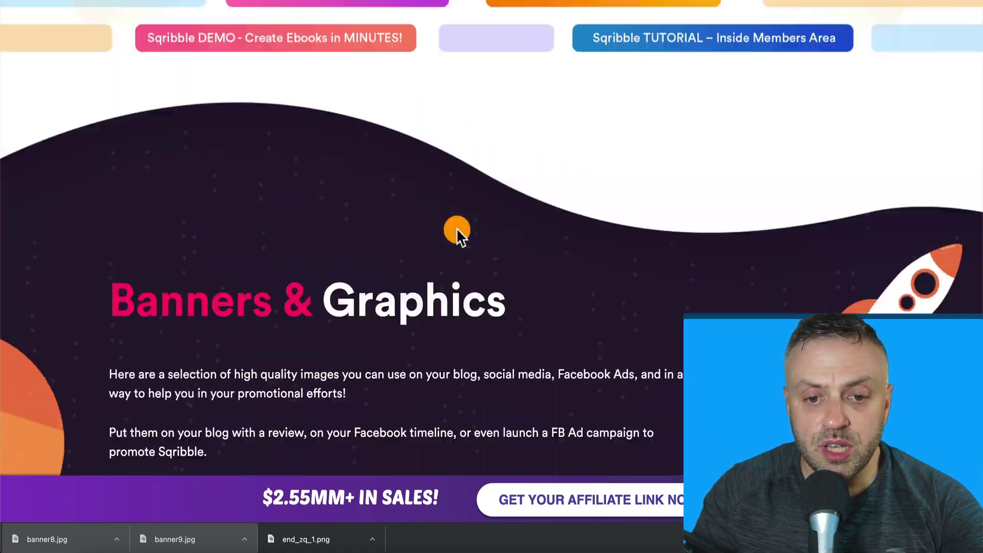
{"action": "scroll", "coordinate": [456, 228], "scroll_direction": "down", "scroll_amount": 15}
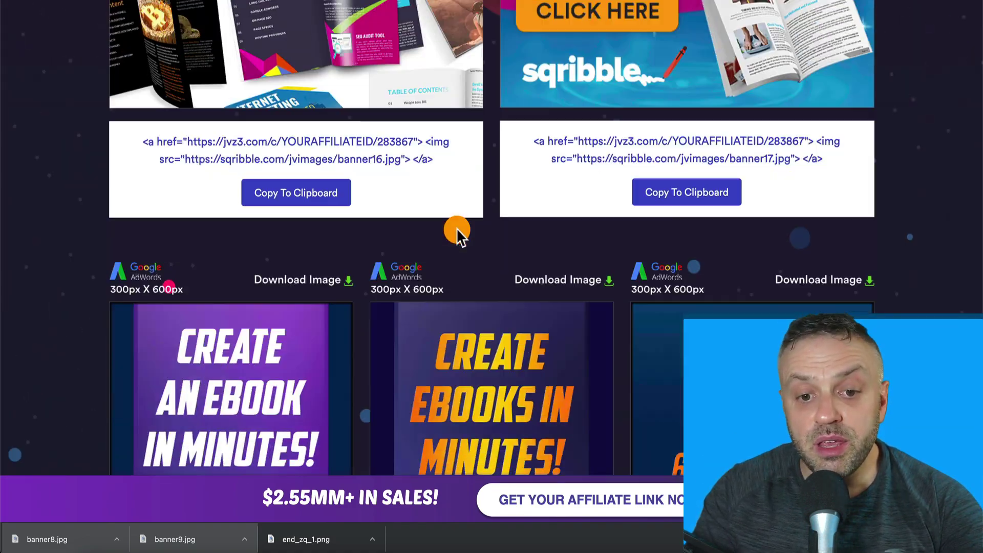
{"action": "scroll", "coordinate": [456, 228], "scroll_direction": "up", "scroll_amount": 10}
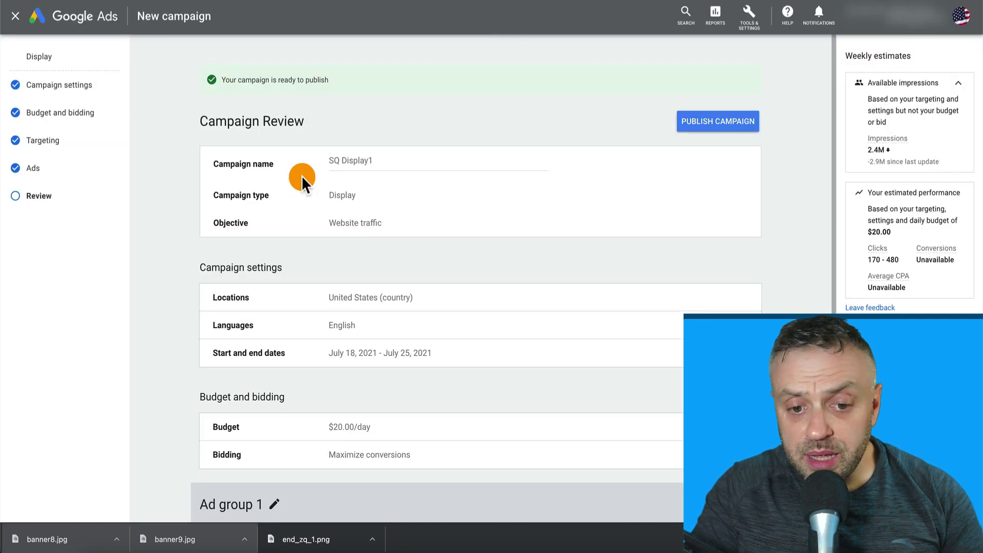
Step: Switch back to the Google Ads campaign and reopen its ad creation section from the review
{"action": "left_click", "coordinate": [26, 173]}
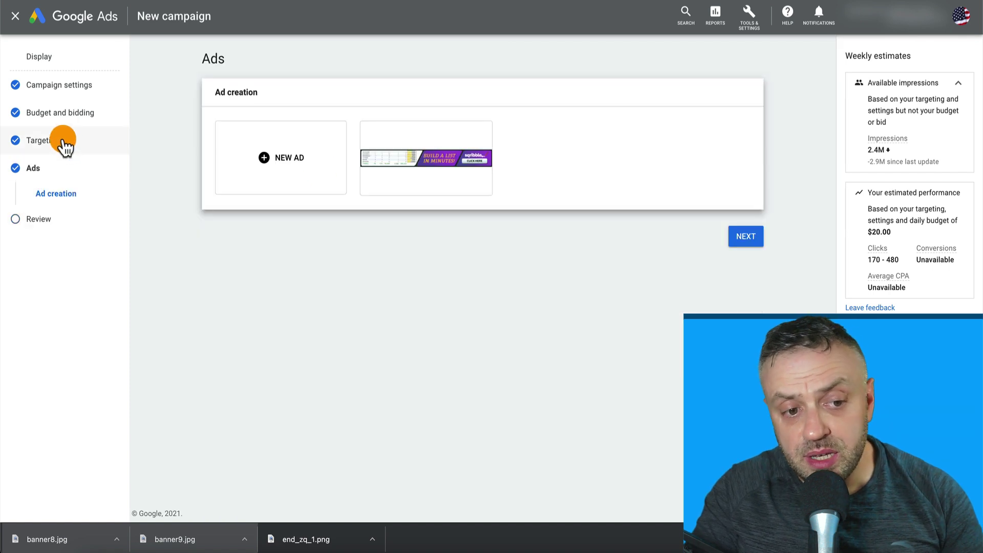